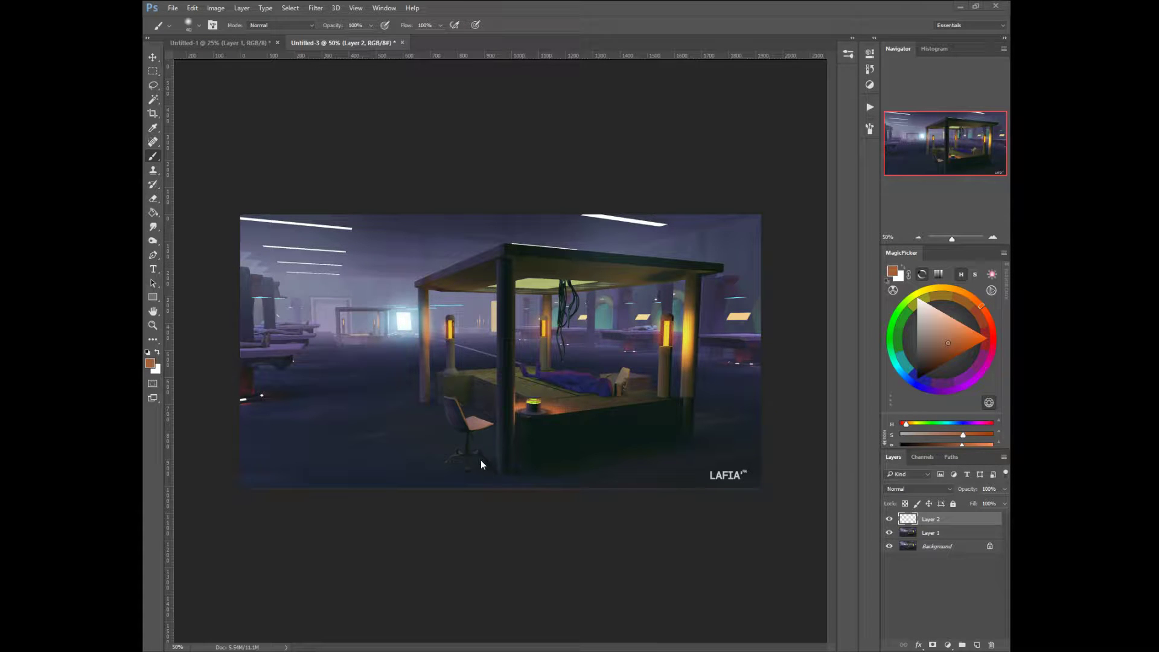
# Step: Set the painting colour to a saturated red and reduce the brush size
pyautogui.click(983, 337)
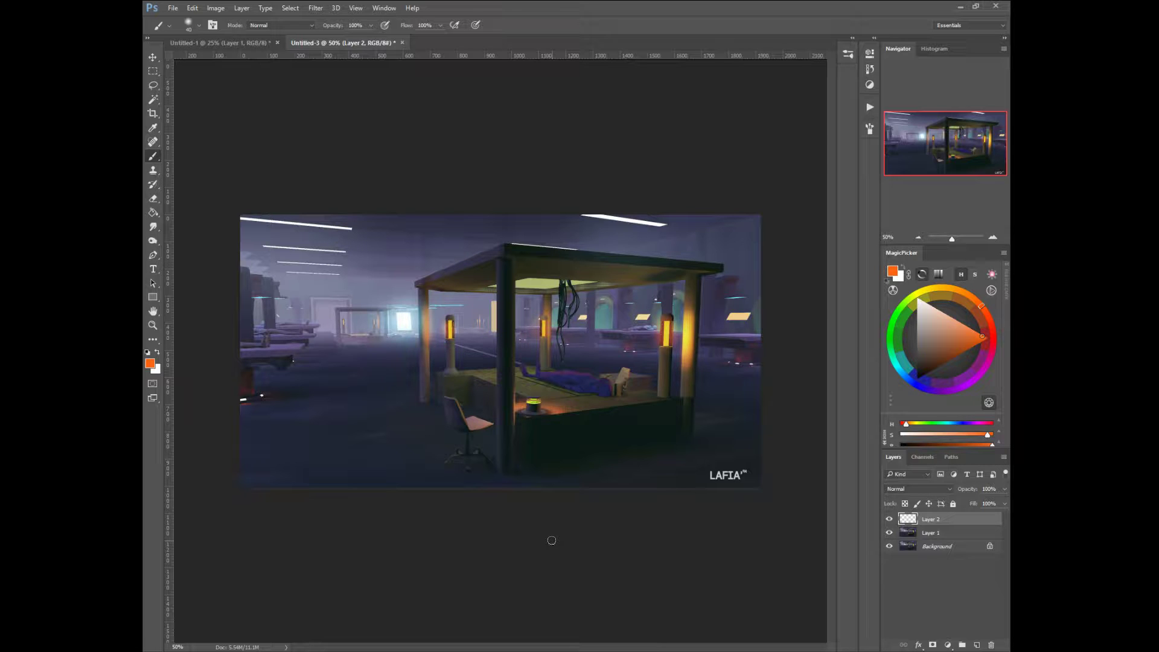
pyautogui.rightClick(517, 426)
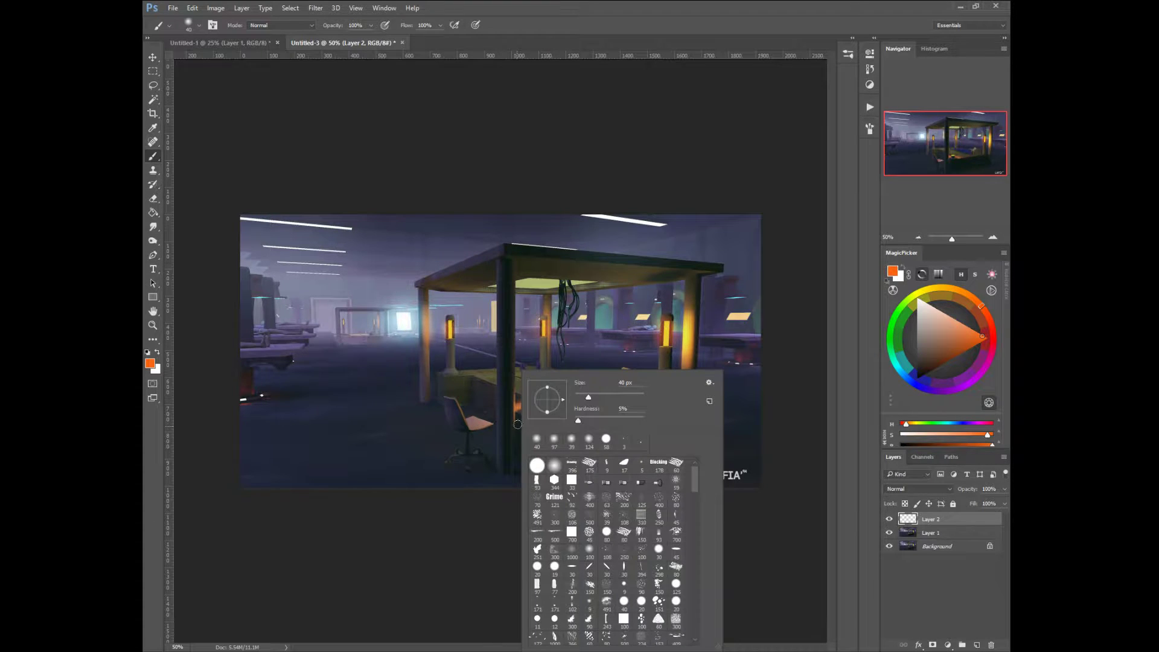
pyautogui.moveTo(584, 396); pyautogui.dragTo(580, 397)
pyautogui.click(995, 337)
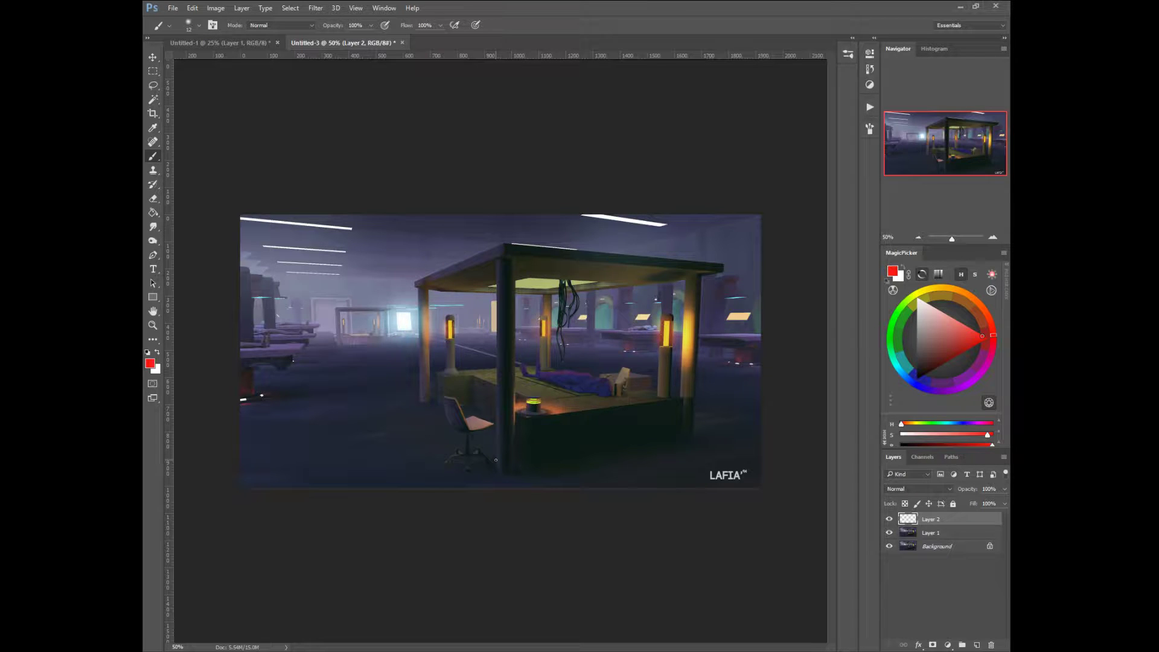
# Step: Activate Layer 1, sample the dark colour of the canopy's roof edge and enlarge the brush
pyautogui.click(905, 531)
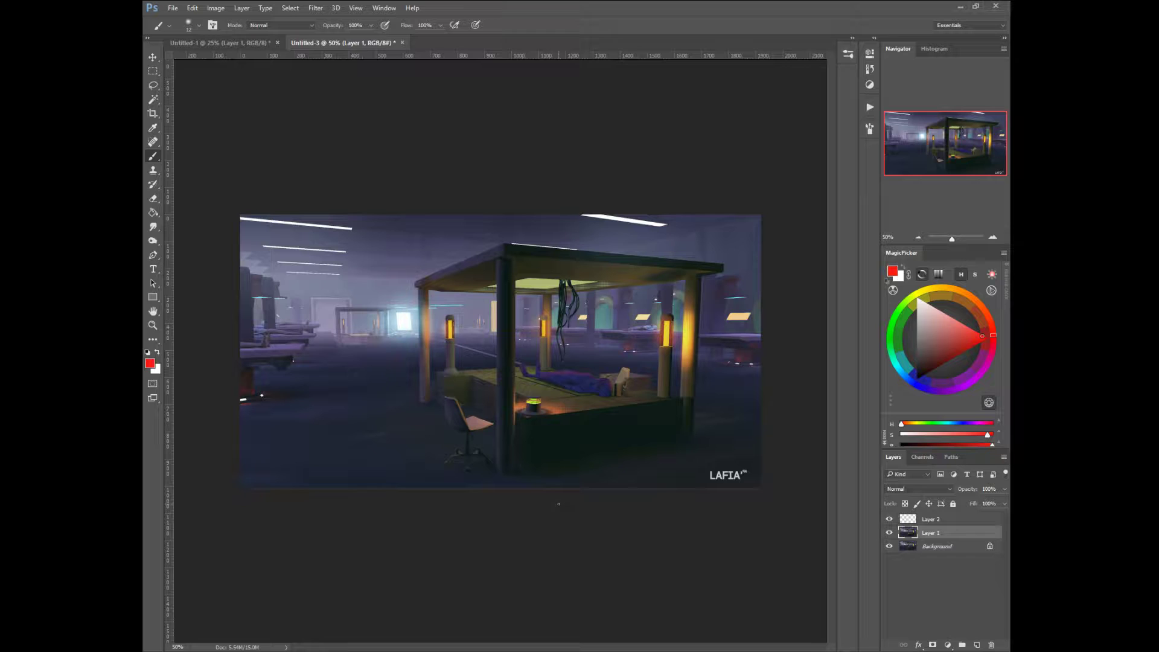
pyautogui.keyDown('alt'); pyautogui.click(547, 247); pyautogui.keyUp('alt')
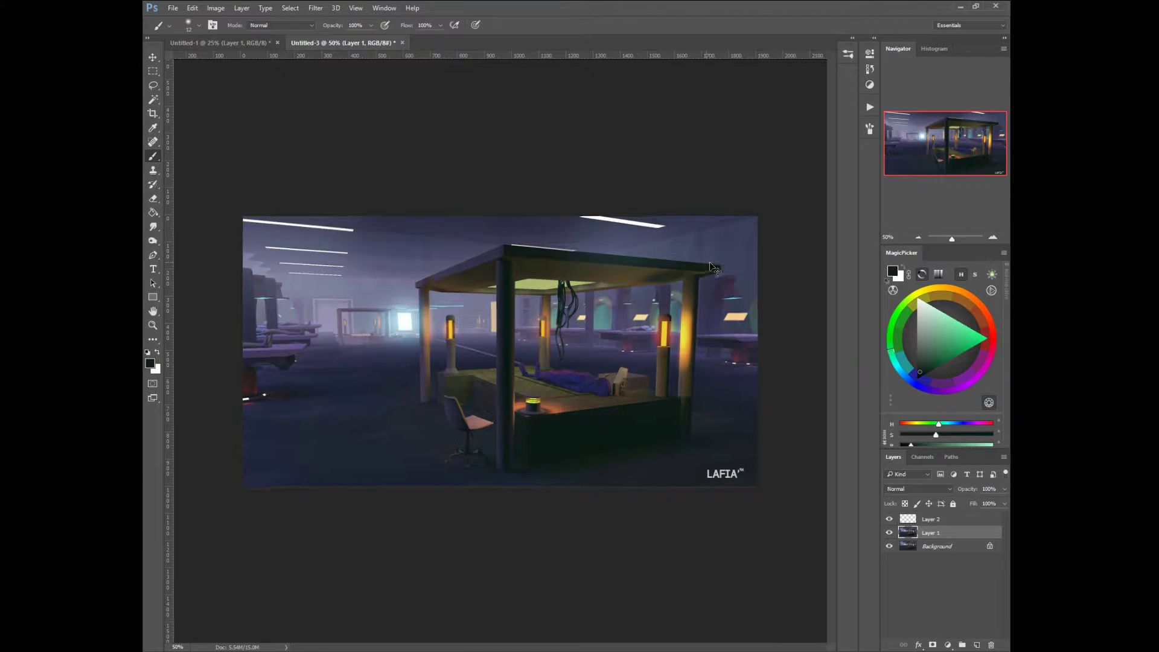
pyautogui.hotkey('ctrl', '-')
pyautogui.hotkey('ctrl', '+')
pyautogui.hotkey('ctrl', '+')
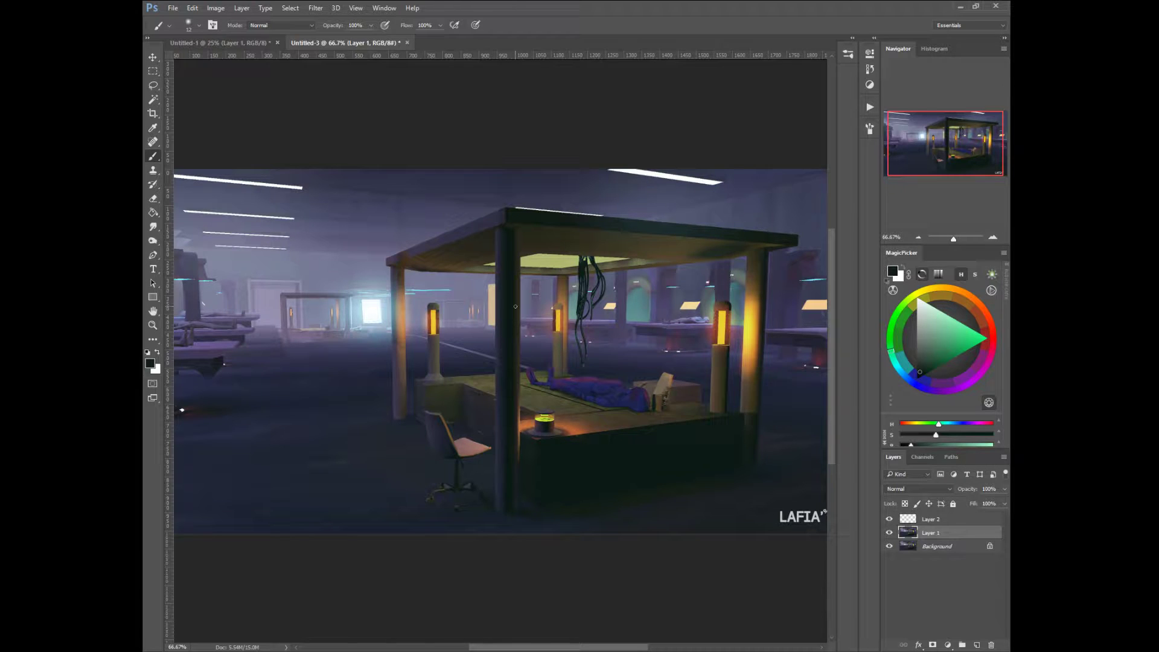
pyautogui.hotkey('ctrl', '0')
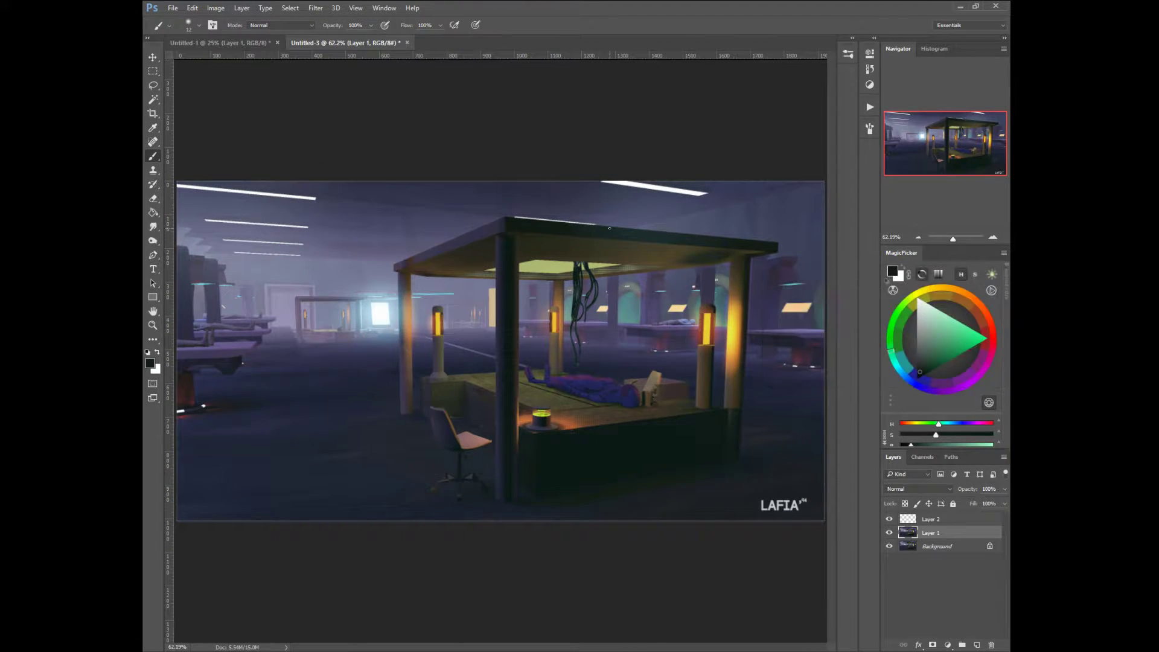
pyautogui.keyDown('alt'); pyautogui.click(730, 242); pyautogui.keyUp('alt')
pyautogui.press(']')
pyautogui.press(']')
pyautogui.press(']')
pyautogui.press(']')
pyautogui.press(']')
pyautogui.press(']')
pyautogui.press(']')
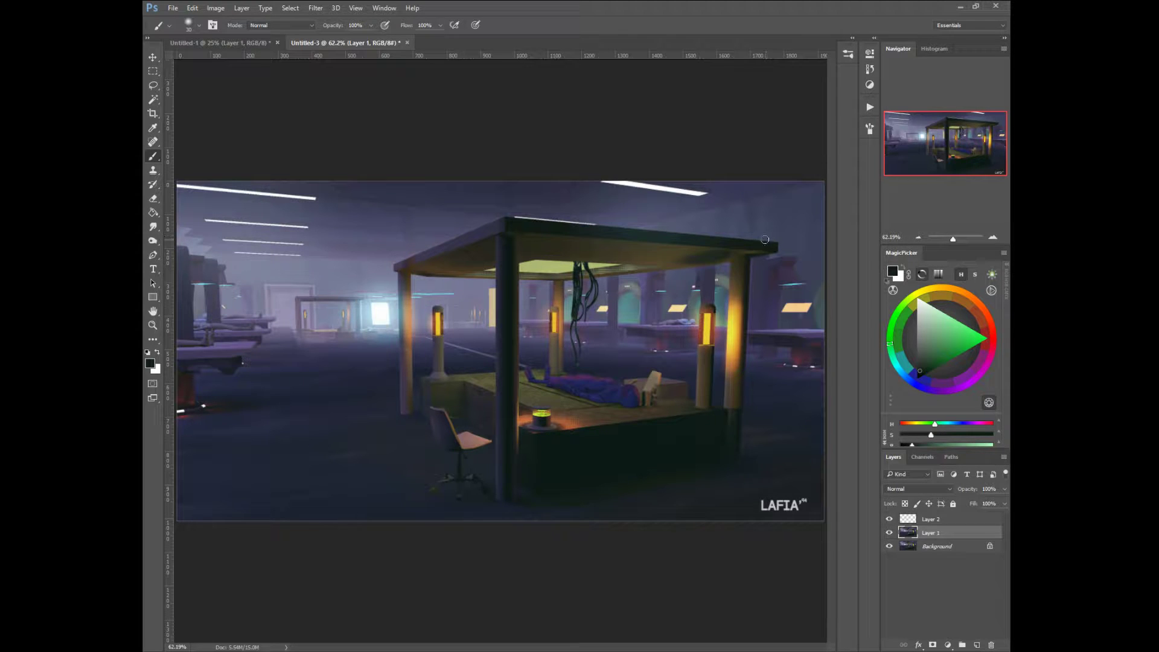
pyautogui.press(']')
# Step: On Layer 2, make the brush harder and dab dark paint above the canopy roof's right corner
pyautogui.click(907, 518)
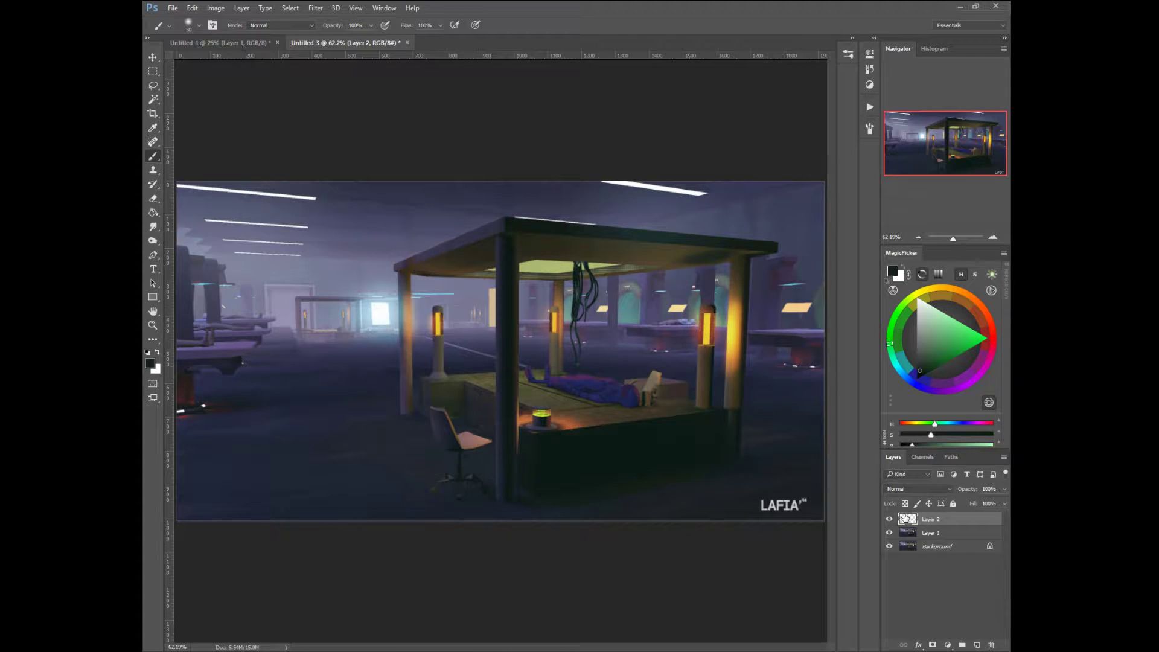
pyautogui.rightClick(768, 229)
pyautogui.moveTo(883, 277); pyautogui.dragTo(890, 278)
pyautogui.click(757, 213)
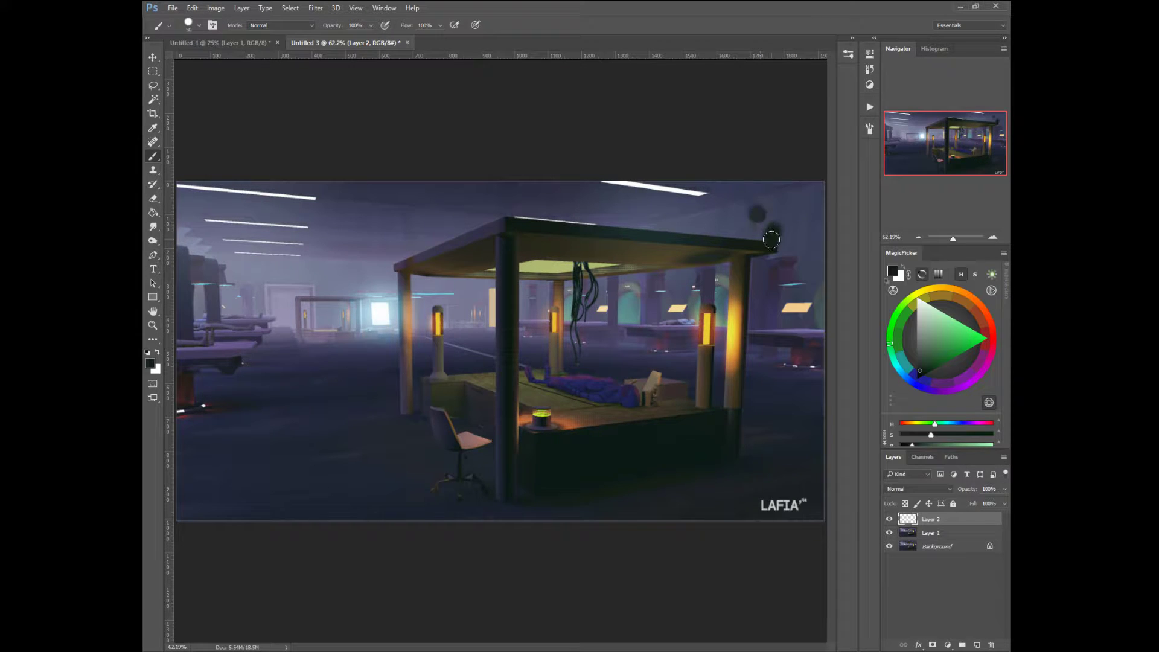
# Step: Paint thin jagged dark outlines rising from the canopy roof's right and left front corners to the image's upper edge
pyautogui.press('[')
pyautogui.press('[')
pyautogui.press('[')
pyautogui.press('[')
pyautogui.press('[')
pyautogui.moveTo(780, 224); pyautogui.dragTo(811, 164)
pyautogui.moveTo(509, 222); pyautogui.dragTo(486, 181)
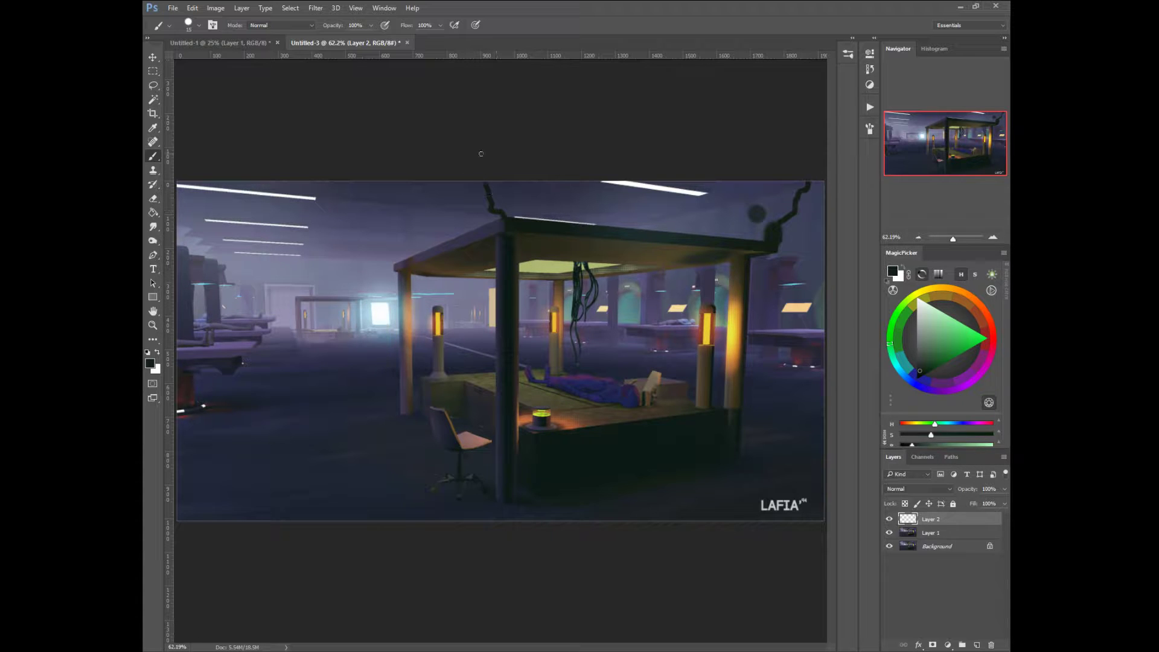
# Step: Block in a dark green mass above the canopy's front edge using colours sampled from the roof
pyautogui.press('alt')
pyautogui.keyDown('alt'); pyautogui.click(522, 218); pyautogui.keyUp('alt')
pyautogui.moveTo(524, 218)
pyautogui.mouseDown()
pyautogui.moveTo(491, 181)
pyautogui.moveTo(540, 222)
pyautogui.moveTo(569, 202)
pyautogui.moveTo(577, 177)
pyautogui.moveTo(640, 183)
pyautogui.moveTo(742, 223)
pyautogui.mouseUp()
pyautogui.keyDown('alt'); pyautogui.click(625, 242); pyautogui.keyUp('alt')
pyautogui.moveTo(622, 227)
pyautogui.mouseDown()
pyautogui.moveTo(707, 226)
pyautogui.moveTo(610, 220)
pyautogui.moveTo(599, 195)
pyautogui.moveTo(685, 217)
pyautogui.moveTo(654, 198)
pyautogui.moveTo(698, 223)
pyautogui.moveTo(694, 187)
pyautogui.mouseUp()
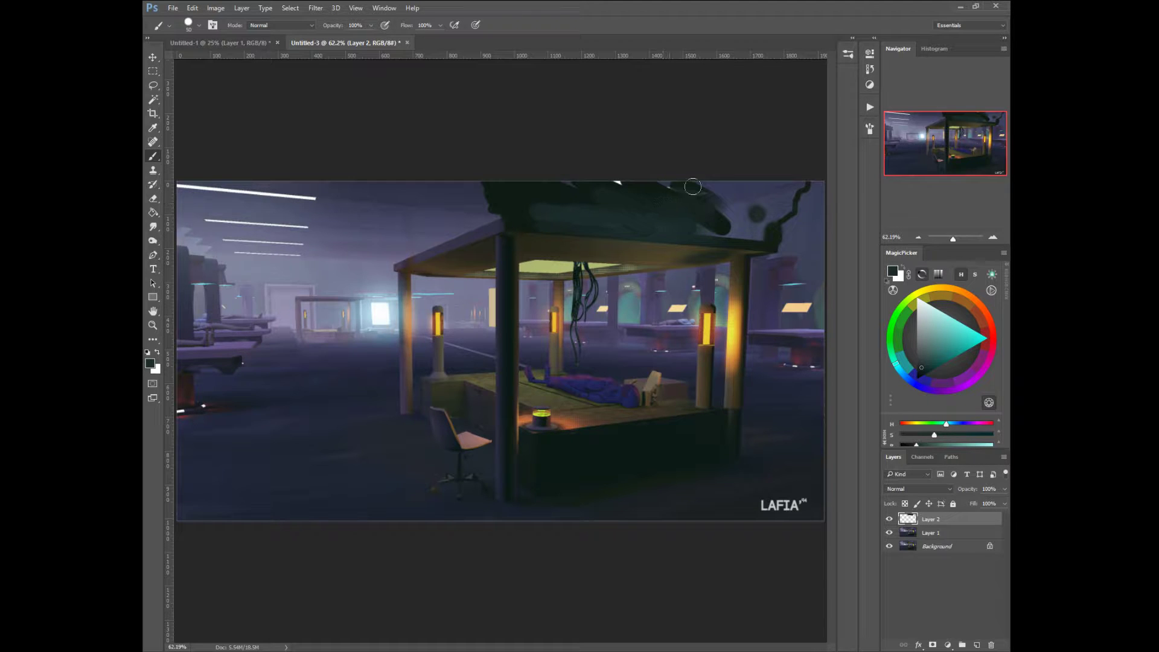
# Step: Extend the dark mass above the canopy out to the jagged right outline, filling the remaining gaps
pyautogui.keyDown('alt'); pyautogui.click(727, 228); pyautogui.keyUp('alt')
pyautogui.press('[')
pyautogui.press('[')
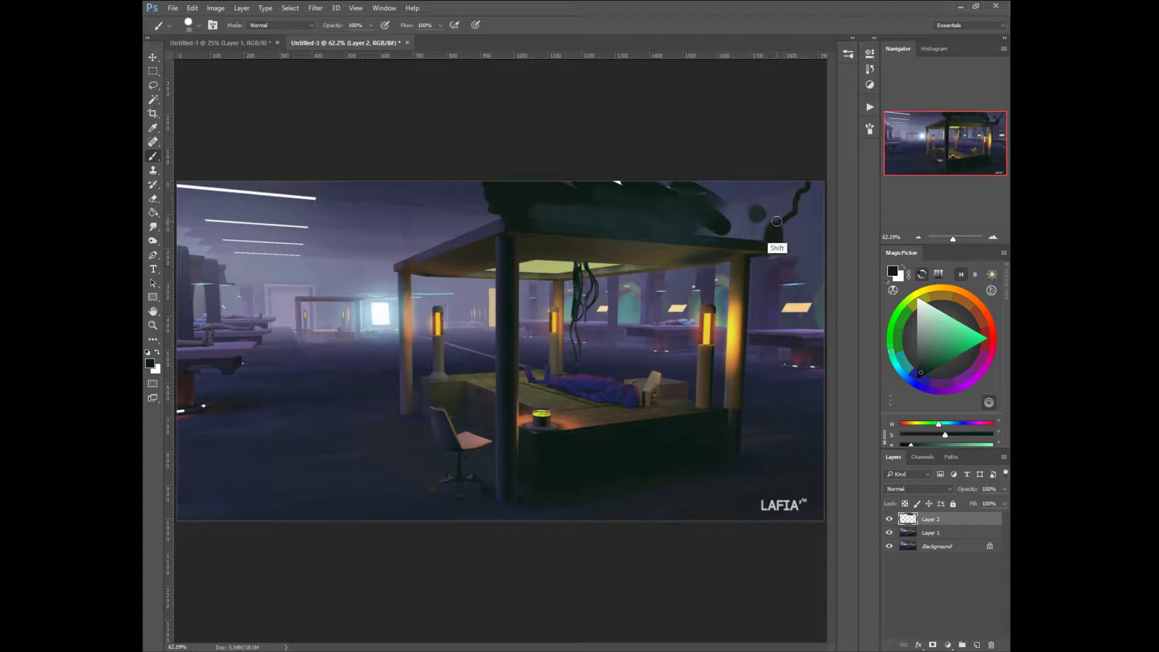
pyautogui.moveTo(776, 221); pyautogui.dragTo(553, 194)
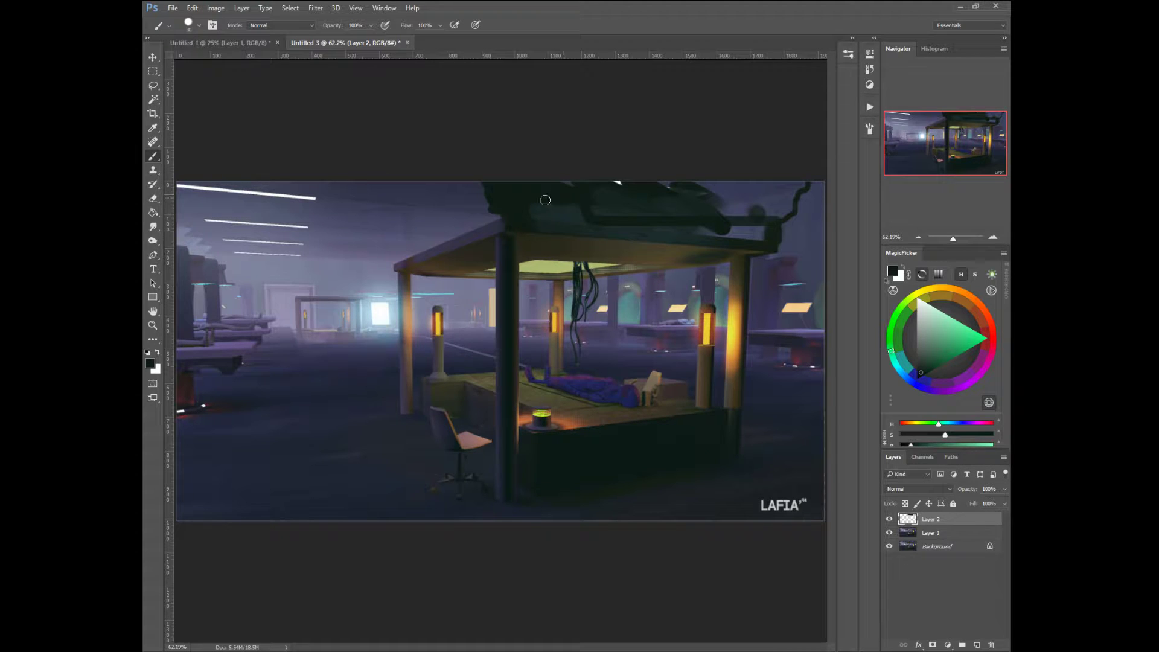
pyautogui.moveTo(705, 191)
pyautogui.mouseDown()
pyautogui.moveTo(766, 172)
pyautogui.moveTo(798, 195)
pyautogui.moveTo(797, 186)
pyautogui.moveTo(787, 206)
pyautogui.moveTo(752, 212)
pyautogui.moveTo(713, 149)
pyautogui.moveTo(783, 191)
pyautogui.moveTo(716, 185)
pyautogui.moveTo(760, 228)
pyautogui.moveTo(601, 227)
pyautogui.moveTo(636, 194)
pyautogui.moveTo(705, 179)
pyautogui.moveTo(748, 192)
pyautogui.mouseUp()
pyautogui.press(']')
pyautogui.press(']')
pyautogui.press(']')
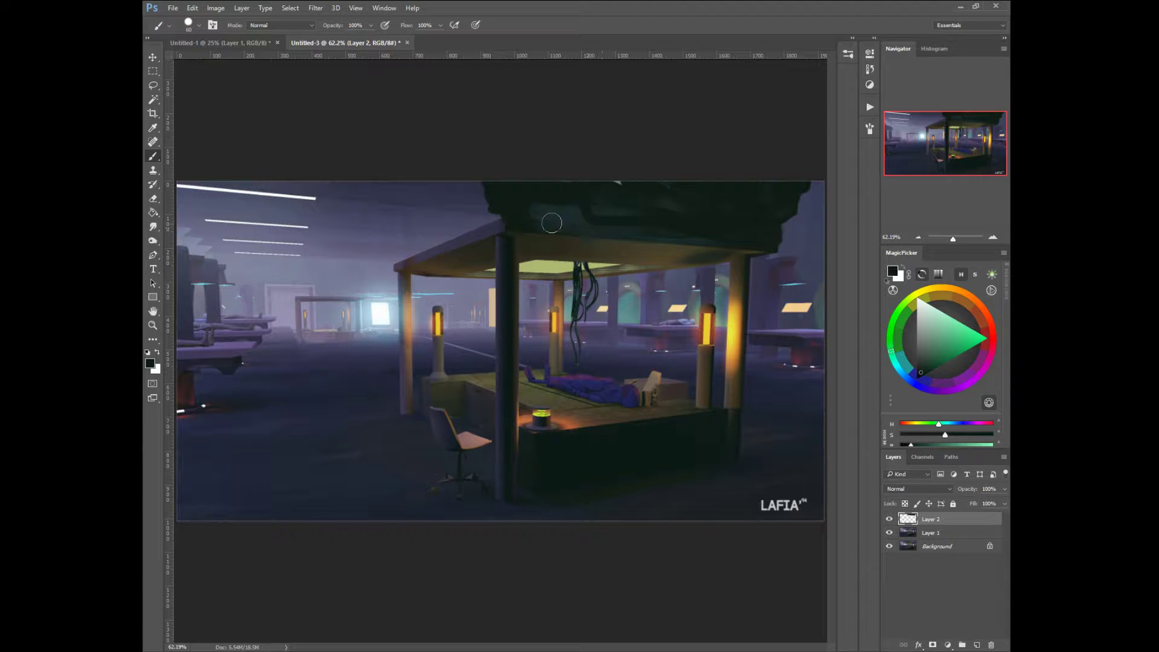
# Step: Sample a lighter green from the mass and paint small streaks across its front with a smaller brush
pyautogui.press('alt')
pyautogui.keyDown('alt'); pyautogui.click(571, 221); pyautogui.keyUp('alt')
pyautogui.press('[')
pyautogui.press('[')
pyautogui.press('[')
pyautogui.press('[')
pyautogui.moveTo(611, 223)
pyautogui.mouseDown()
pyautogui.moveTo(651, 225)
pyautogui.moveTo(608, 207)
pyautogui.moveTo(690, 227)
pyautogui.mouseUp()
pyautogui.moveTo(609, 207); pyautogui.dragTo(734, 217)
pyautogui.moveTo(703, 200); pyautogui.dragTo(734, 197)
# Step: Add dark cable-like detail strokes to the front of the mass with sampled colours and a finer brush
pyautogui.keyDown('alt'); pyautogui.click(583, 218); pyautogui.keyUp('alt')
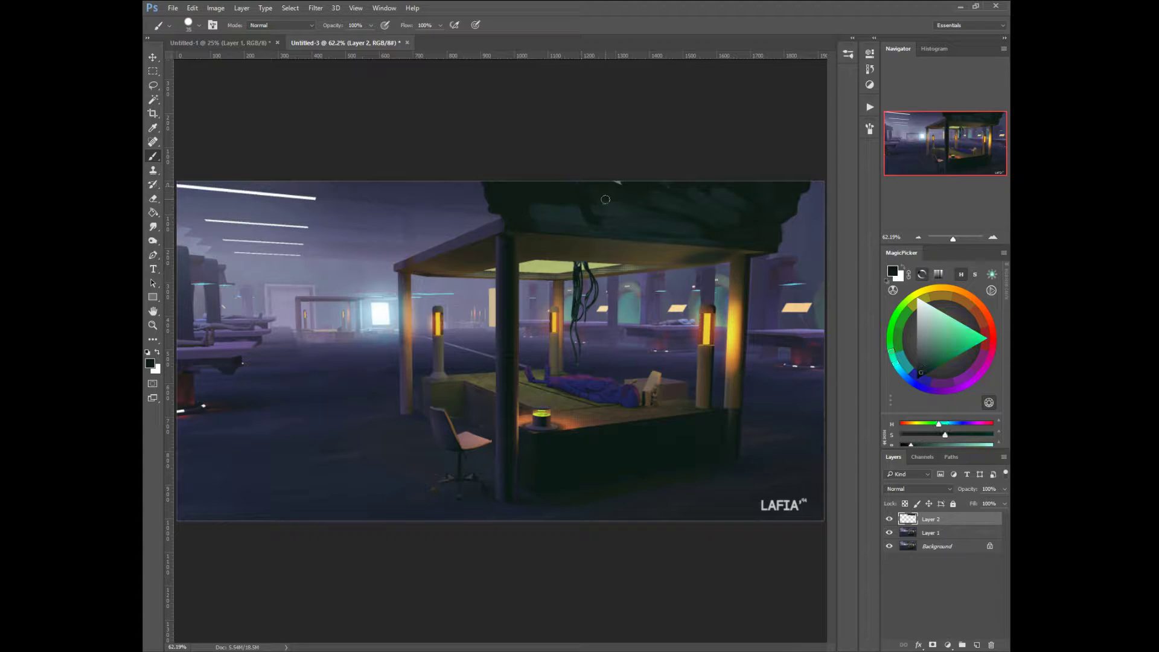
pyautogui.moveTo(569, 209)
pyautogui.mouseDown()
pyautogui.moveTo(537, 210)
pyautogui.moveTo(565, 214)
pyautogui.mouseUp()
pyautogui.keyDown('alt'); pyautogui.click(601, 192); pyautogui.keyUp('alt')
pyautogui.press('[')
pyautogui.press('[')
pyautogui.press('[')
pyautogui.press('[')
# Step: Sample orange from the lit right pillar and dot a row of small lights on the mass's right part
pyautogui.keyDown('alt'); pyautogui.click(736, 299); pyautogui.keyUp('alt')
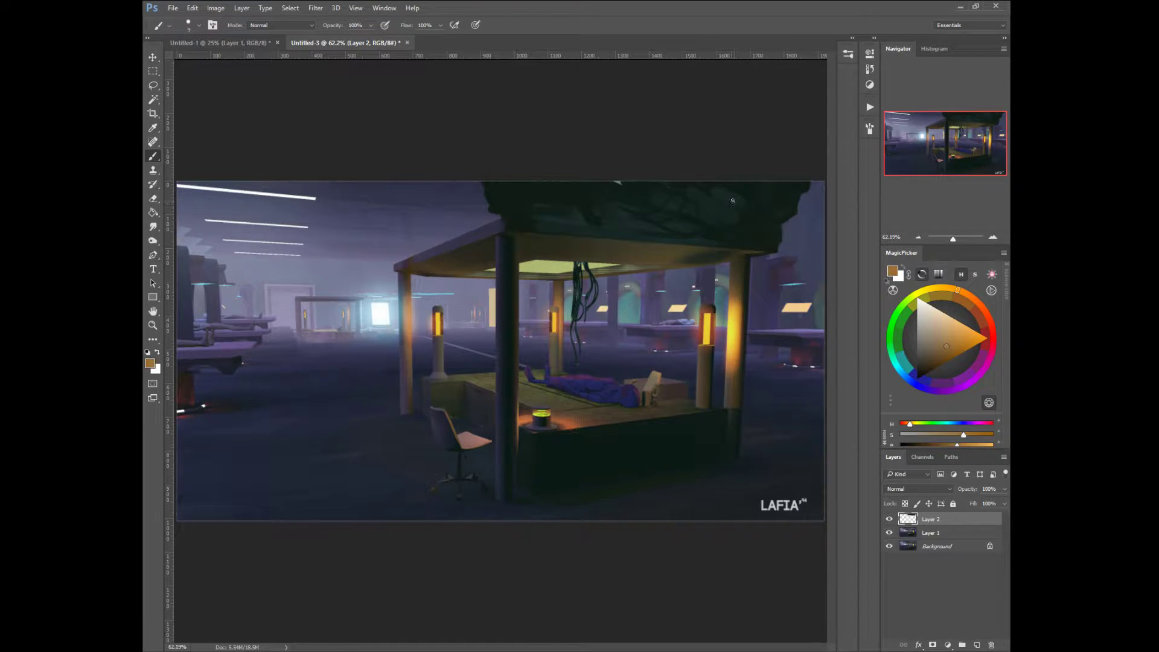
pyautogui.click(733, 201)
pyautogui.click(725, 197)
# Step: Touch up the lower right corner of the mass with its sampled dark colour and a larger brush
pyautogui.keyDown('alt'); pyautogui.click(766, 235); pyautogui.keyUp('alt')
pyautogui.press(']')
pyautogui.press(']')
pyautogui.press(']')
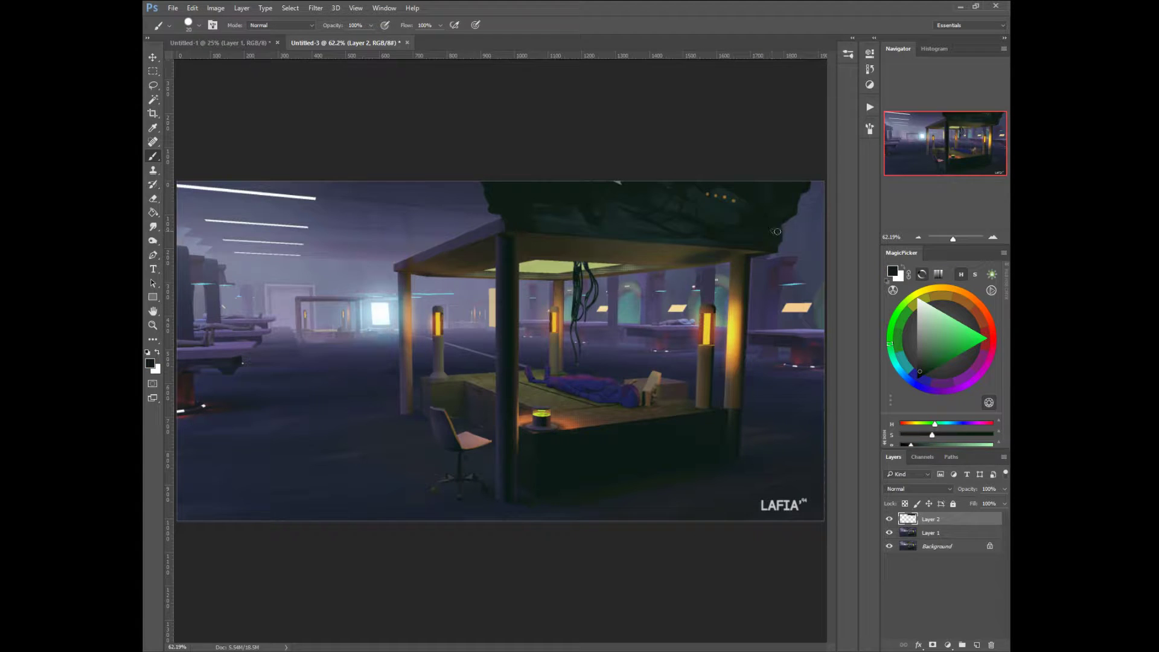
# Step: Paint a dark purple side face above the canopy's left roof edge using the roof's sampled colour
pyautogui.keyDown('alt'); pyautogui.click(494, 212); pyautogui.keyUp('alt')
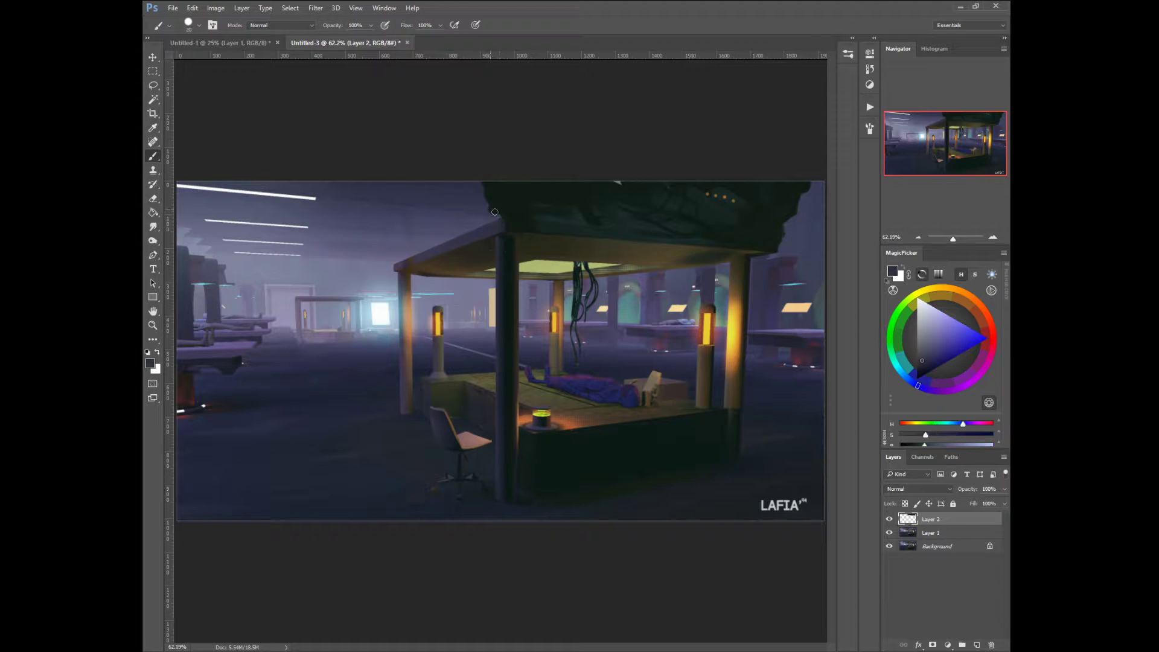
pyautogui.press('[')
pyautogui.keyDown('alt'); pyautogui.click(444, 248); pyautogui.keyUp('alt')
pyautogui.press(']')
pyautogui.press(']')
pyautogui.press(']')
pyautogui.press(']')
pyautogui.moveTo(466, 225)
pyautogui.mouseDown()
pyautogui.moveTo(426, 255)
pyautogui.moveTo(488, 212)
pyautogui.moveTo(454, 224)
pyautogui.moveTo(474, 204)
pyautogui.moveTo(473, 221)
pyautogui.moveTo(427, 222)
pyautogui.moveTo(413, 175)
pyautogui.moveTo(420, 223)
pyautogui.moveTo(428, 186)
pyautogui.moveTo(424, 223)
pyautogui.moveTo(395, 231)
pyautogui.moveTo(397, 265)
pyautogui.moveTo(397, 238)
pyautogui.moveTo(376, 218)
pyautogui.moveTo(379, 179)
pyautogui.moveTo(427, 186)
pyautogui.moveTo(456, 224)
pyautogui.moveTo(487, 220)
pyautogui.moveTo(408, 218)
pyautogui.moveTo(412, 243)
pyautogui.moveTo(510, 247)
pyautogui.moveTo(457, 222)
pyautogui.mouseUp()
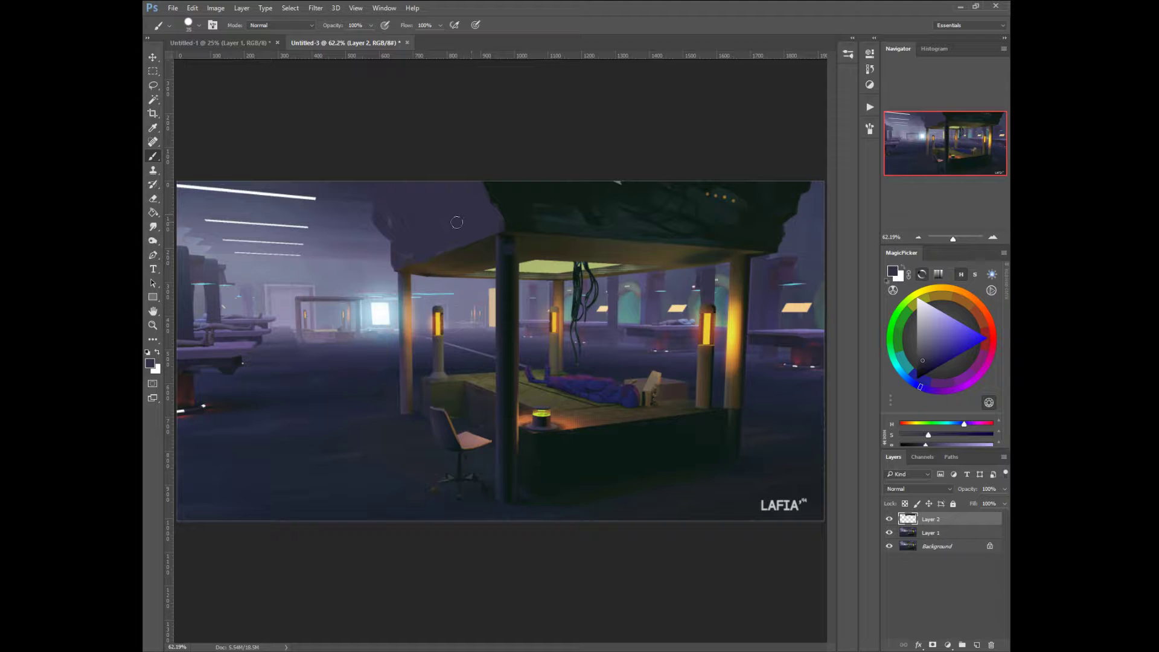
# Step: Sample near-black from the front pillar and paint a dark block and hanging cables on the purple side face
pyautogui.press('[')
pyautogui.press('[')
pyautogui.press('[')
pyautogui.press('[')
pyautogui.keyDown('alt'); pyautogui.click(510, 246); pyautogui.keyUp('alt')
pyautogui.press(']')
pyautogui.press(']')
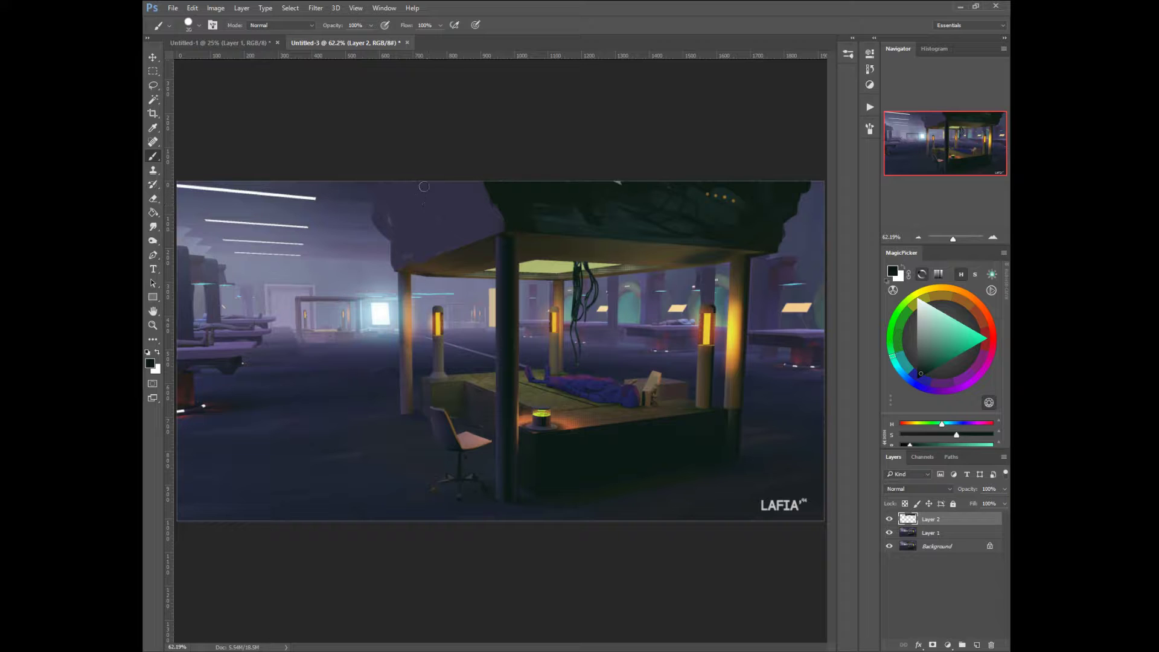
pyautogui.moveTo(427, 191)
pyautogui.mouseDown()
pyautogui.moveTo(450, 218)
pyautogui.moveTo(425, 219)
pyautogui.moveTo(406, 176)
pyautogui.moveTo(424, 212)
pyautogui.moveTo(412, 221)
pyautogui.moveTo(380, 176)
pyautogui.moveTo(407, 217)
pyautogui.moveTo(439, 225)
pyautogui.moveTo(441, 208)
pyautogui.moveTo(442, 222)
pyautogui.moveTo(418, 183)
pyautogui.moveTo(392, 234)
pyautogui.mouseUp()
pyautogui.press('[')
pyautogui.press('[')
pyautogui.moveTo(382, 188); pyautogui.dragTo(378, 211)
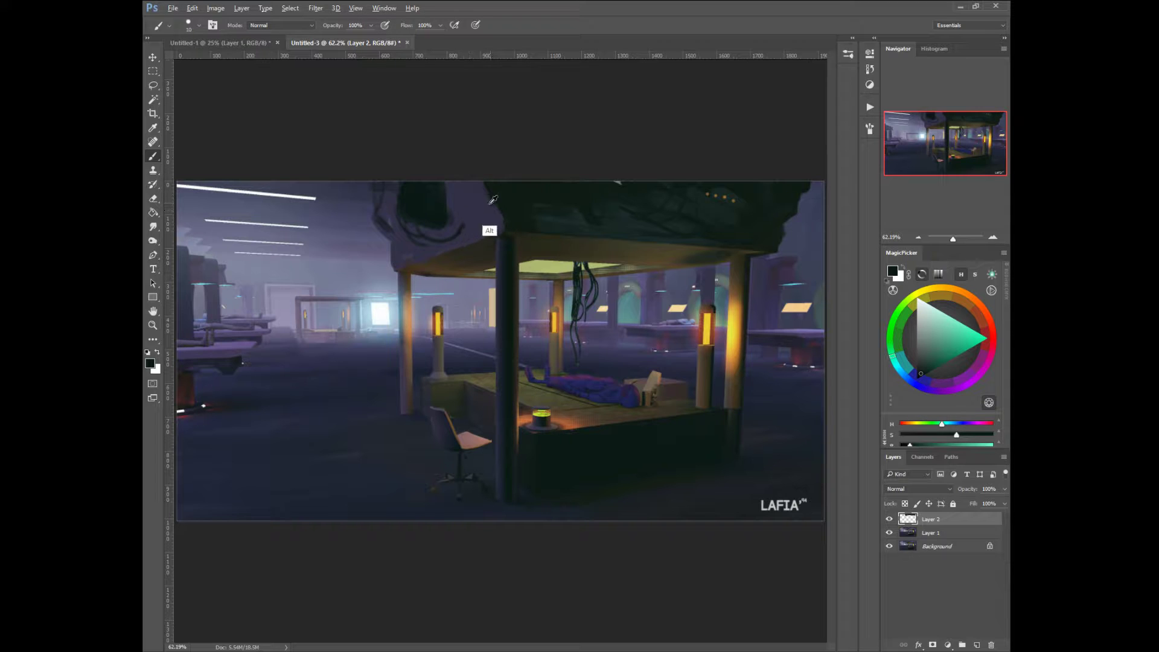
# Step: Paint a thick dark pipe across the side face and thinner cables along its lower edge
pyautogui.press(']')
pyautogui.press(']')
pyautogui.press(']')
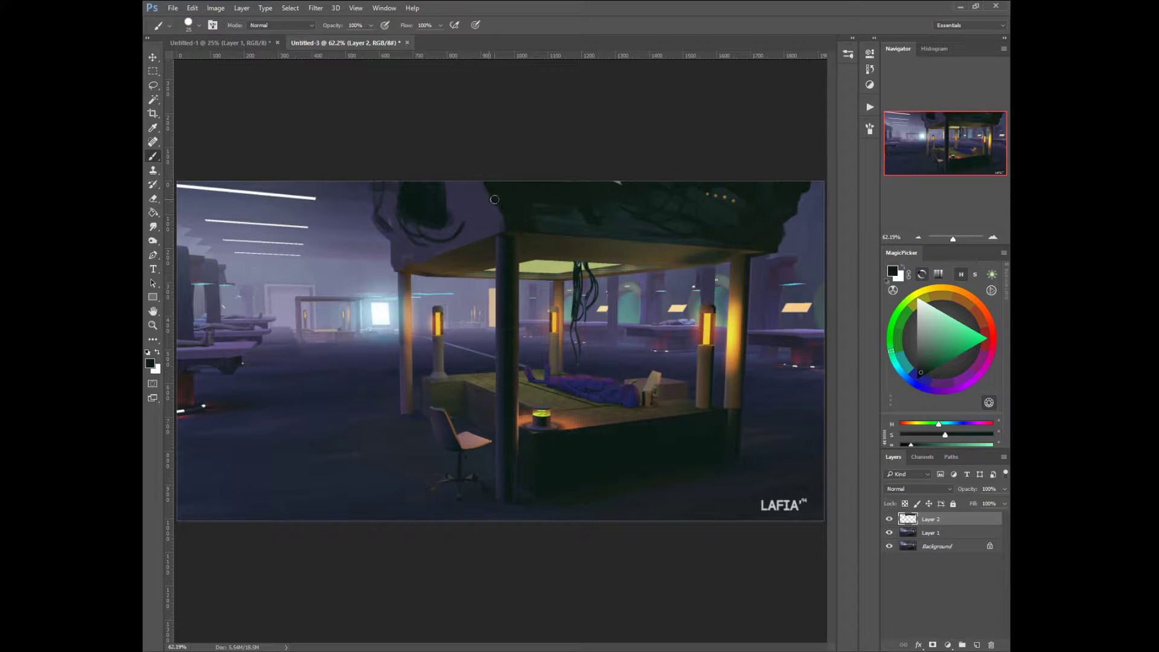
pyautogui.moveTo(494, 200); pyautogui.dragTo(417, 228)
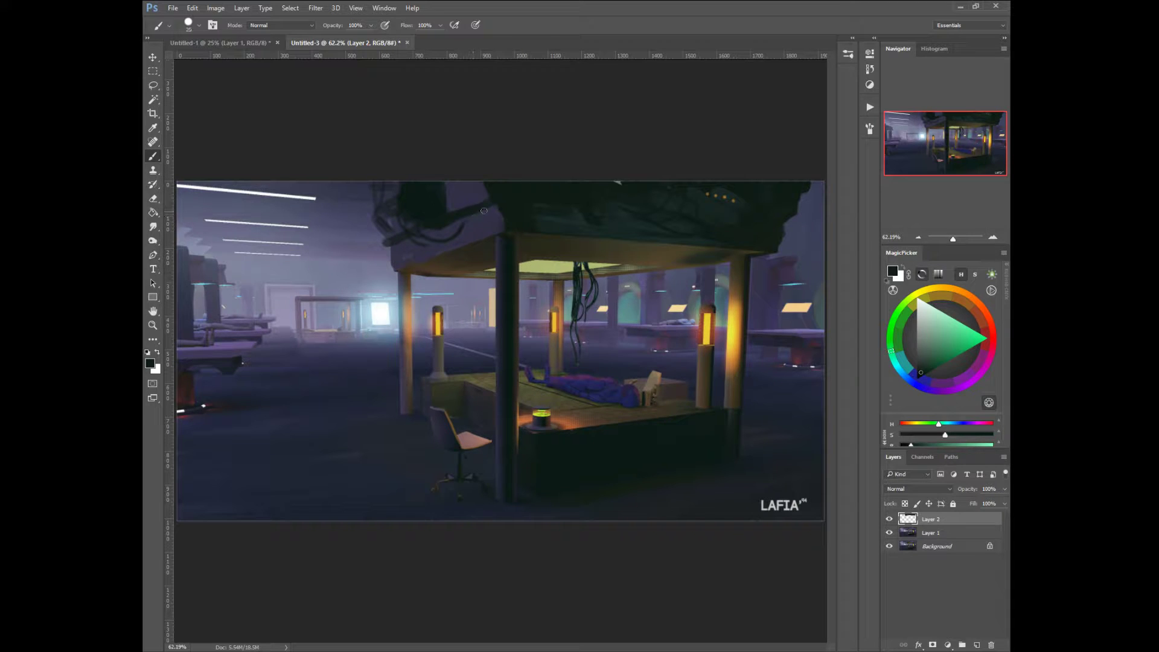
pyautogui.press('[')
pyautogui.press('[')
pyautogui.press('[')
pyautogui.press('[')
pyautogui.moveTo(403, 248); pyautogui.dragTo(477, 230)
# Step: Break up the side face's dark block with sampled purple and add more dark pipes beside it
pyautogui.keyDown('alt'); pyautogui.click(453, 218); pyautogui.keyUp('alt')
pyautogui.press(']')
pyautogui.press(']')
pyautogui.press(']')
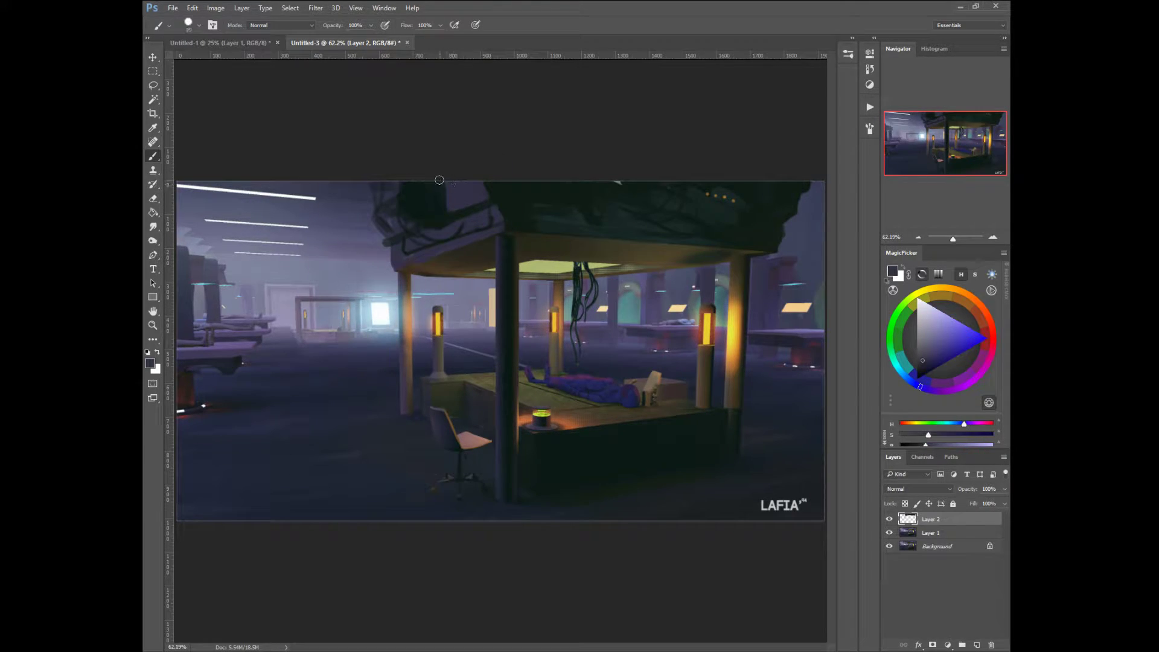
pyautogui.press('[')
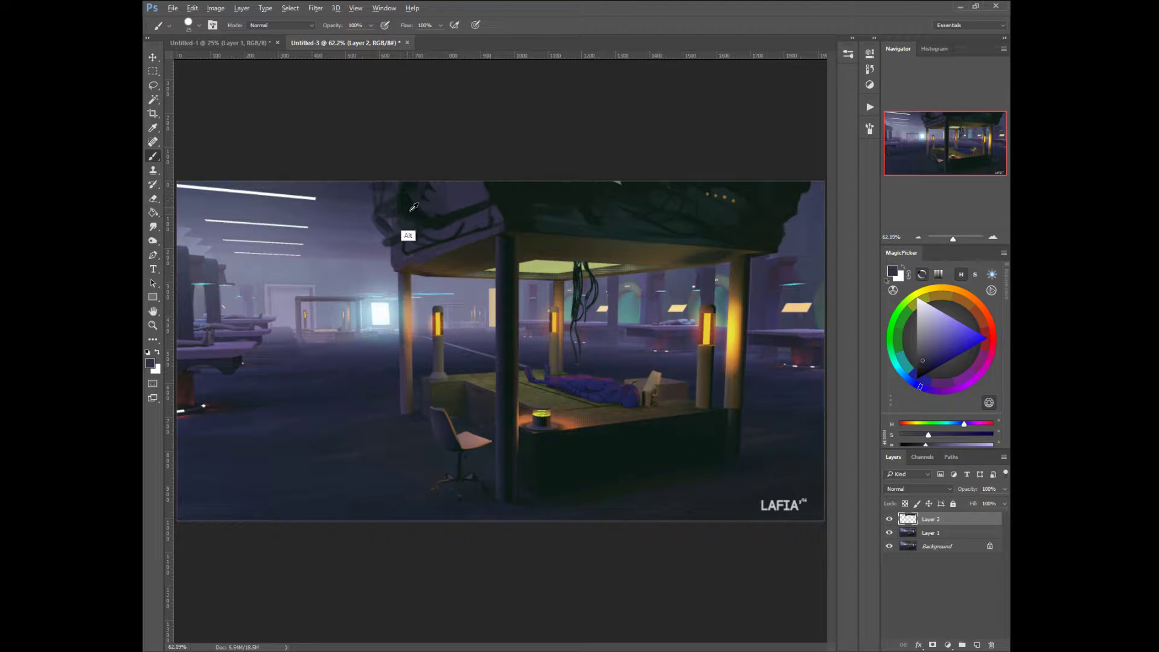
pyautogui.keyDown('alt'); pyautogui.click(413, 207); pyautogui.keyUp('alt')
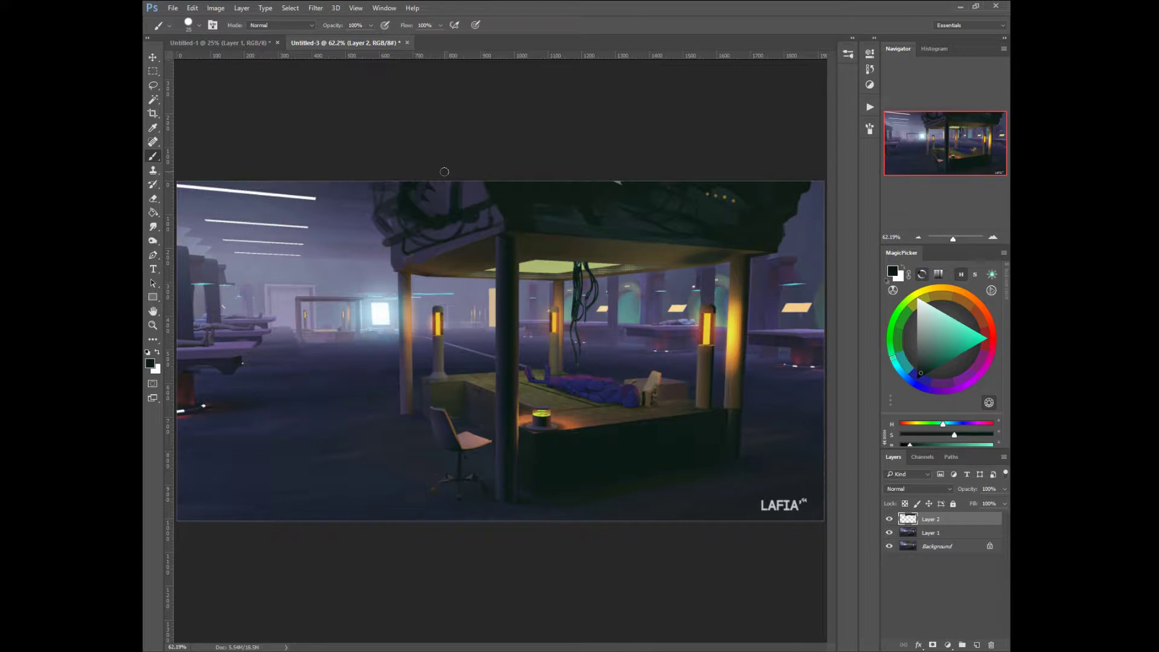
# Step: Paint over the upper part of the canopy's left pillar with background colours sampled beside it
pyautogui.keyDown('alt'); pyautogui.click(392, 265); pyautogui.keyUp('alt')
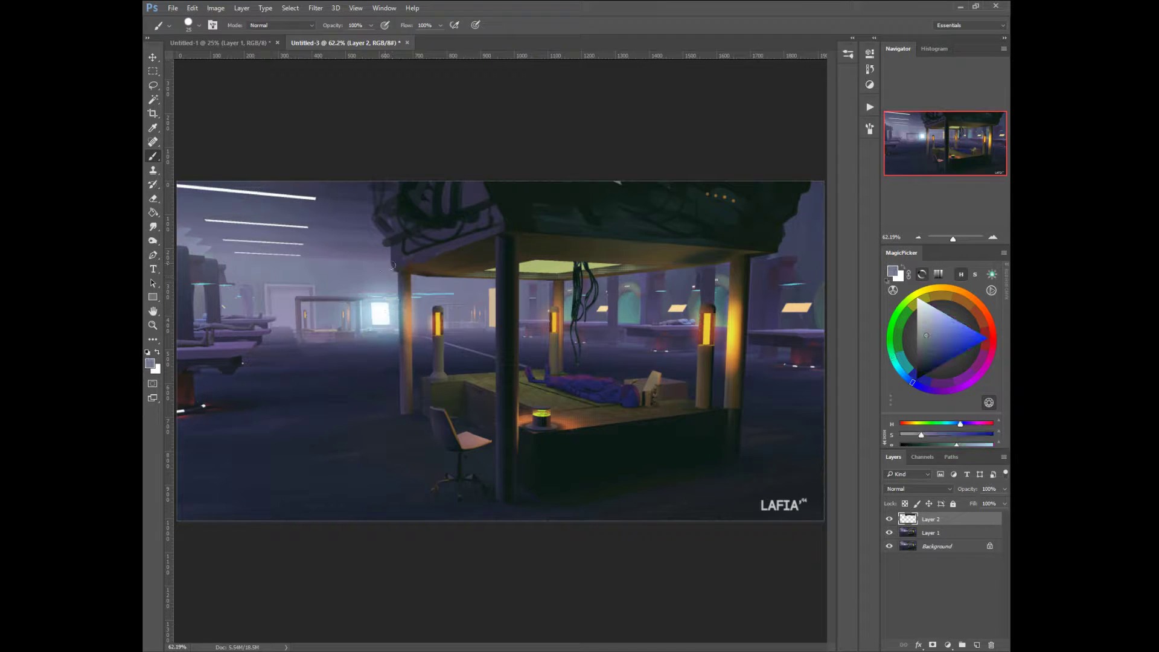
pyautogui.press(']')
pyautogui.moveTo(400, 277); pyautogui.dragTo(404, 312)
pyautogui.keyDown('alt'); pyautogui.click(418, 329); pyautogui.keyUp('alt')
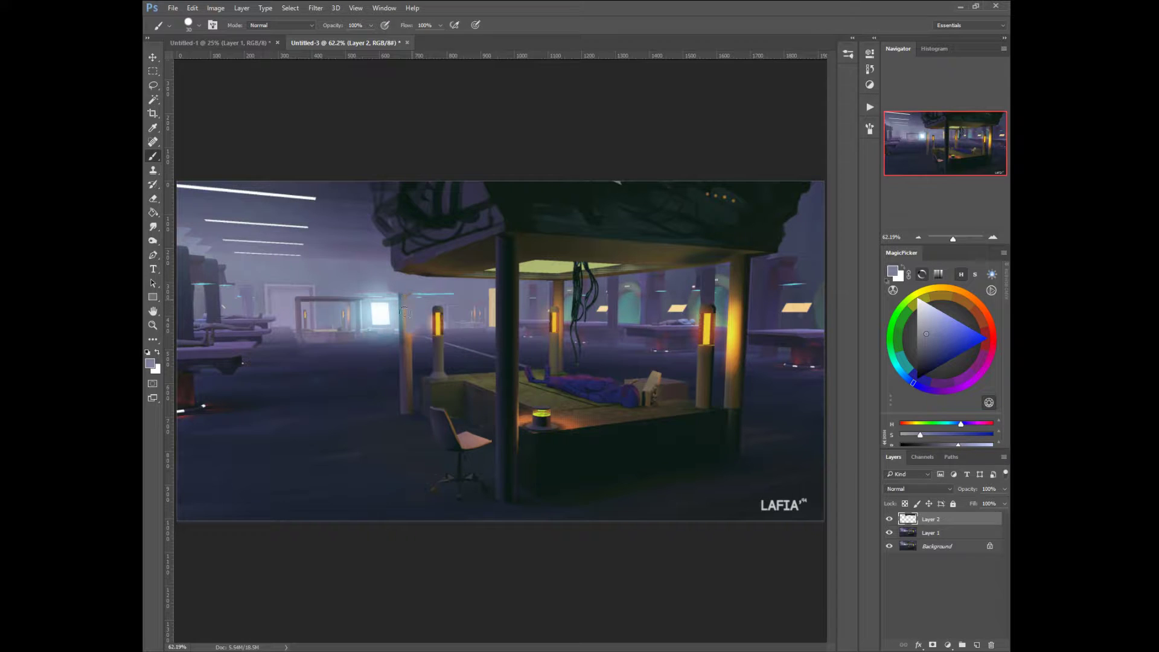
pyautogui.keyDown('alt'); pyautogui.click(396, 300); pyautogui.keyUp('alt')
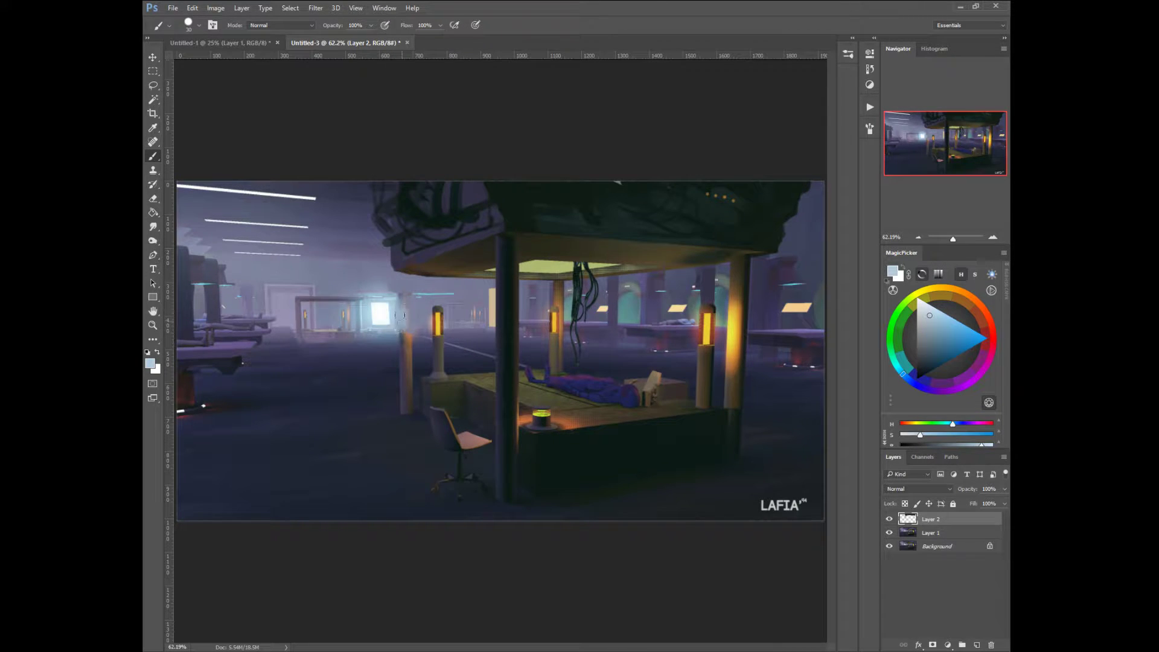
pyautogui.keyDown('alt'); pyautogui.click(415, 296); pyautogui.keyUp('alt')
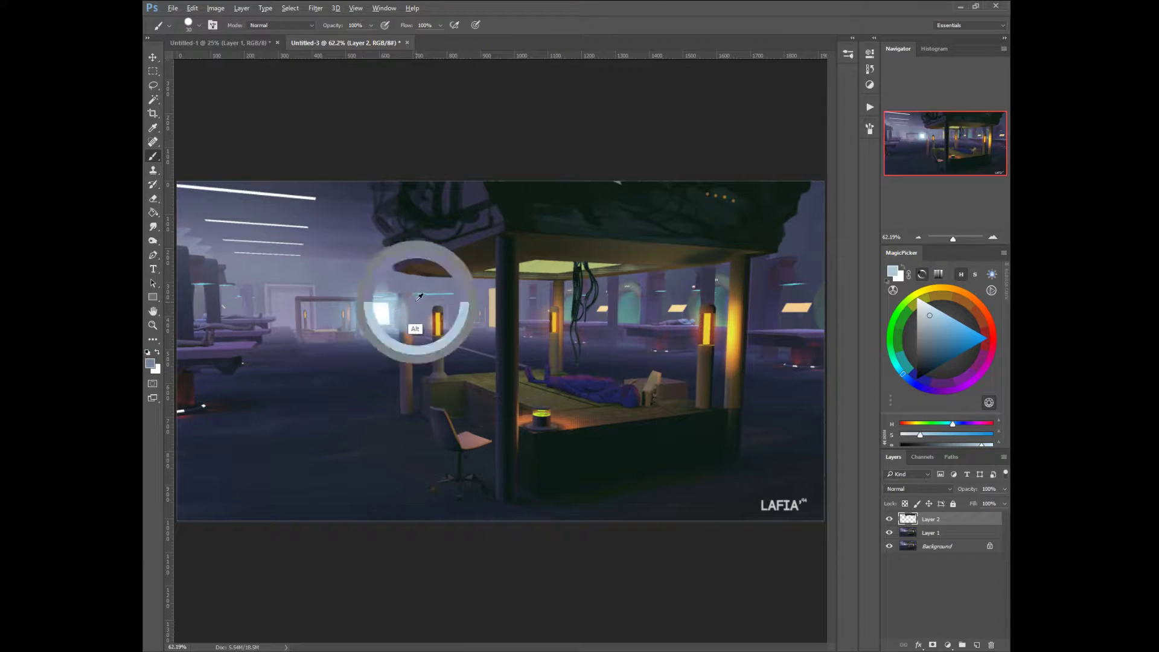
# Step: Paint out the lower part of the left pillar with sampled dark floor colours
pyautogui.keyDown('alt'); pyautogui.click(394, 335); pyautogui.keyUp('alt')
pyautogui.moveTo(391, 332)
pyautogui.mouseDown()
pyautogui.moveTo(415, 341)
pyautogui.moveTo(385, 354)
pyautogui.moveTo(421, 351)
pyautogui.moveTo(381, 379)
pyautogui.moveTo(412, 365)
pyautogui.moveTo(397, 365)
pyautogui.moveTo(410, 385)
pyautogui.moveTo(379, 386)
pyautogui.moveTo(408, 411)
pyautogui.moveTo(404, 379)
pyautogui.mouseUp()
pyautogui.keyDown('alt'); pyautogui.click(370, 374); pyautogui.keyUp('alt')
pyautogui.press('[')
pyautogui.keyDown('alt'); pyautogui.click(420, 356); pyautogui.keyUp('alt')
pyautogui.keyDown('alt'); pyautogui.click(384, 399); pyautogui.keyUp('alt')
pyautogui.keyDown('alt'); pyautogui.click(399, 450); pyautogui.keyUp('alt')
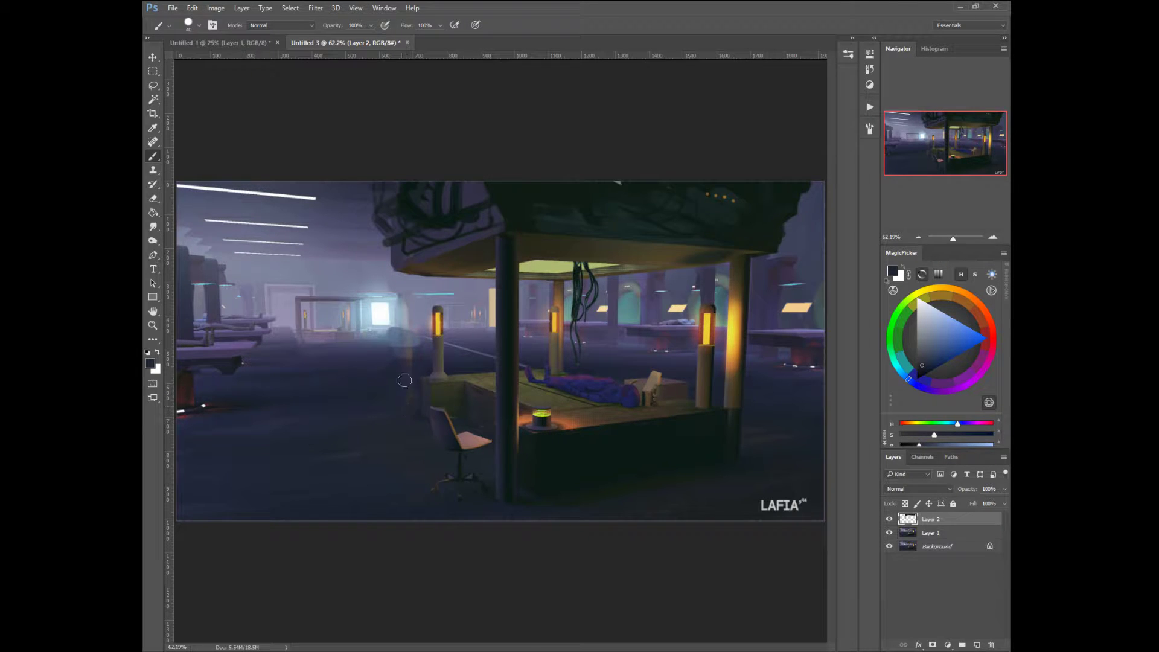
# Step: Blend the area where the left pillar stood, using purple tones sampled beside the left lamp post
pyautogui.keyDown('alt'); pyautogui.click(415, 363); pyautogui.keyUp('alt')
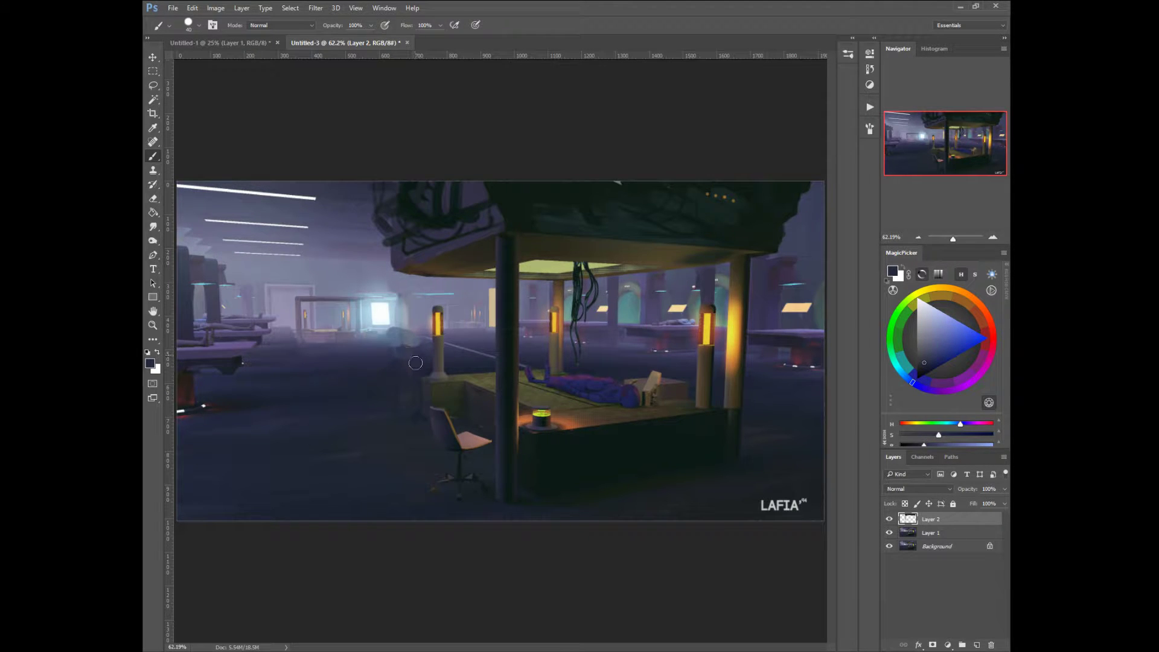
pyautogui.keyDown('alt'); pyautogui.click(413, 330); pyautogui.keyUp('alt')
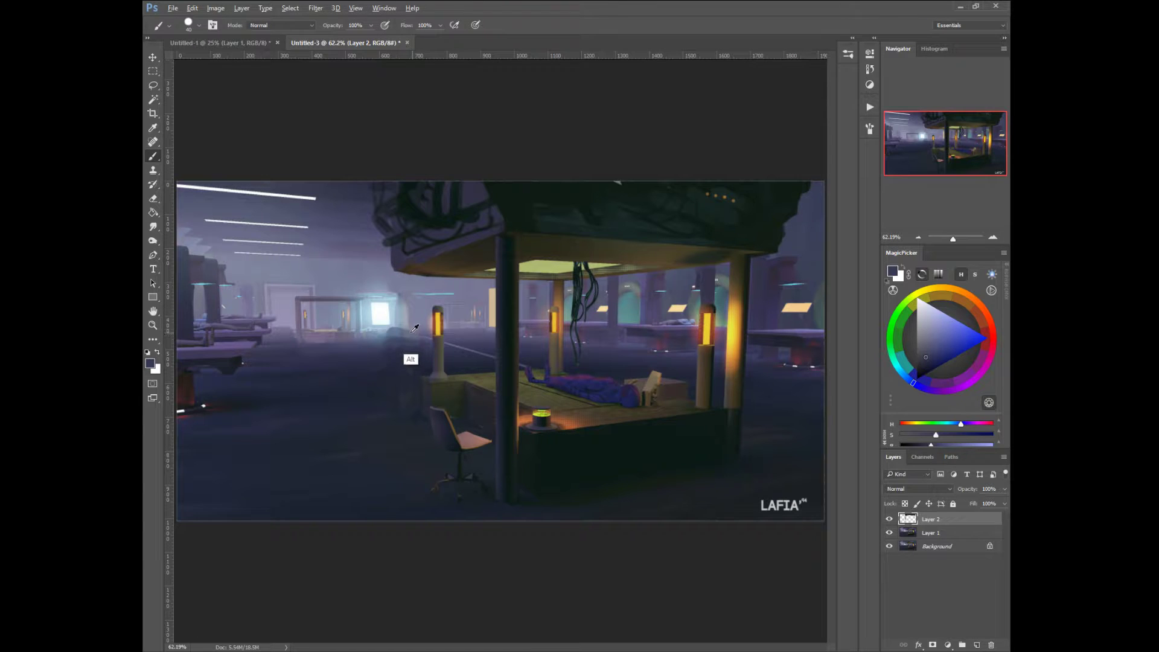
pyautogui.keyDown('alt'); pyautogui.click(413, 329); pyautogui.keyUp('alt')
pyautogui.keyDown('alt'); pyautogui.click(417, 330); pyautogui.keyUp('alt')
pyautogui.moveTo(408, 336)
pyautogui.mouseDown()
pyautogui.moveTo(377, 337)
pyautogui.moveTo(406, 347)
pyautogui.mouseUp()
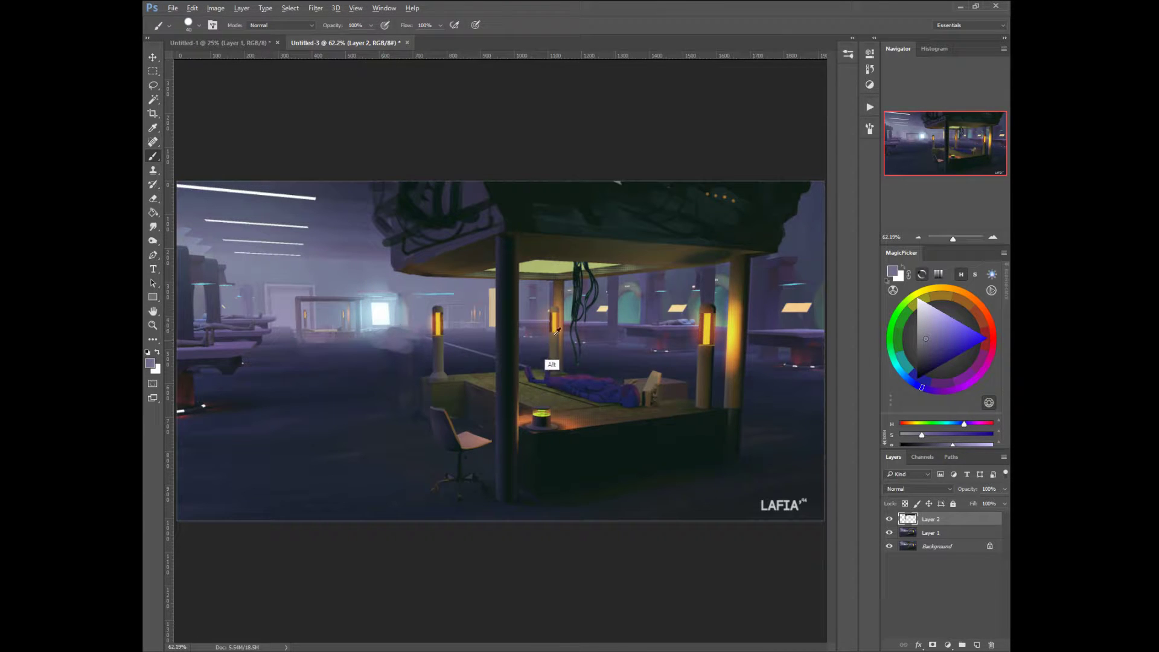
# Step: Paint out the canopy's rear pillar above and beside the middle lamp post with background purples and dark blues sampled beside it
pyautogui.keyDown('alt'); pyautogui.click(558, 286); pyautogui.keyUp('alt')
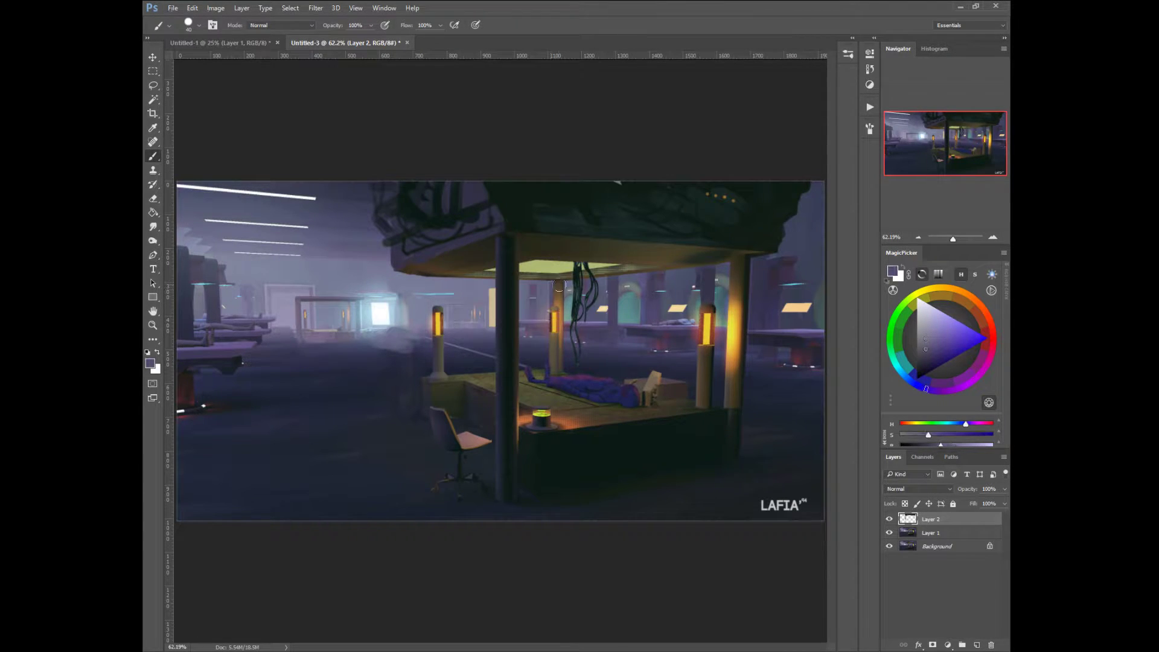
pyautogui.keyDown('alt'); pyautogui.click(564, 320); pyautogui.keyUp('alt')
pyautogui.keyDown('alt'); pyautogui.click(563, 324); pyautogui.keyUp('alt')
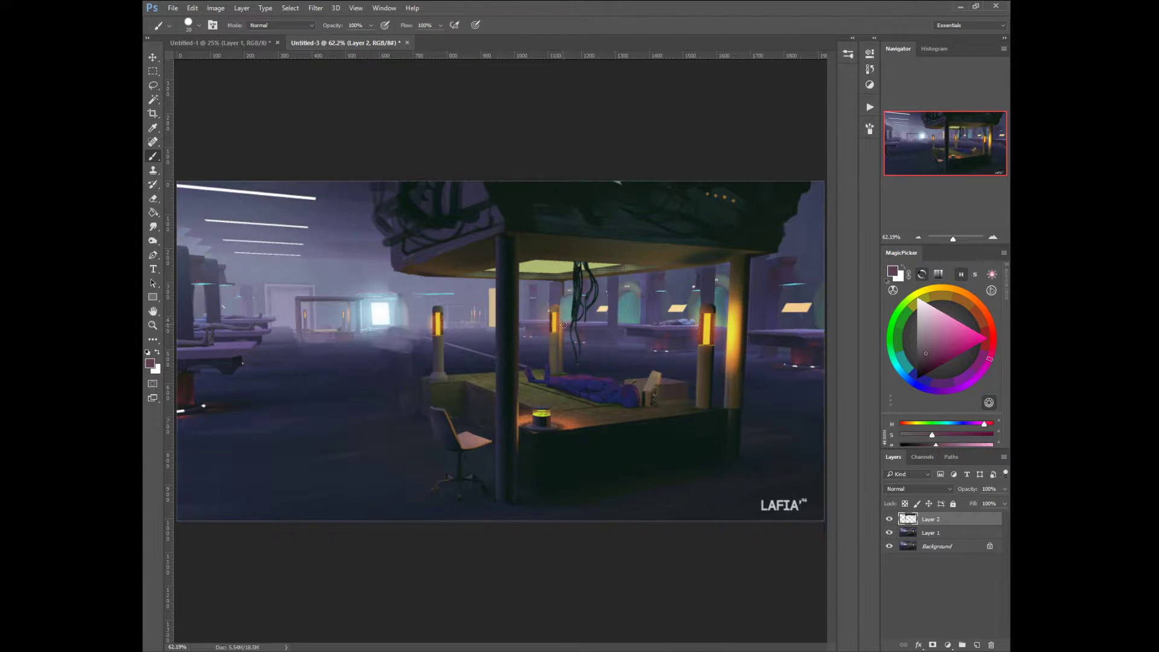
pyautogui.keyDown('alt'); pyautogui.click(564, 332); pyautogui.keyUp('alt')
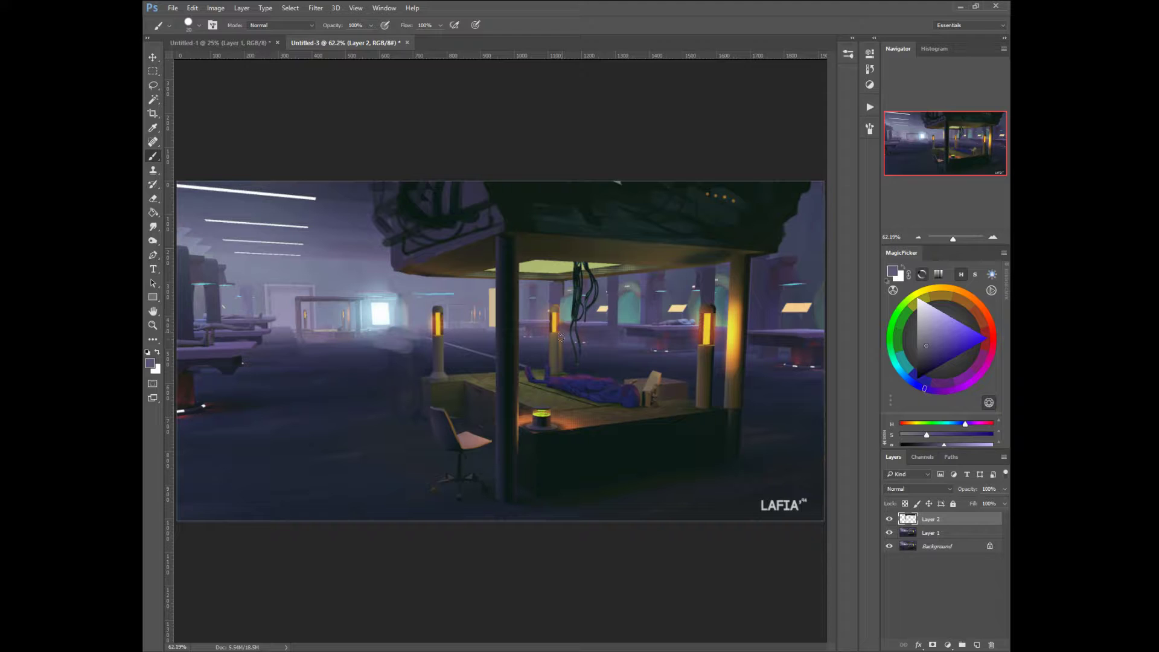
pyautogui.keyDown('alt'); pyautogui.click(562, 339); pyautogui.keyUp('alt')
pyautogui.keyDown('alt'); pyautogui.click(561, 340); pyautogui.keyUp('alt')
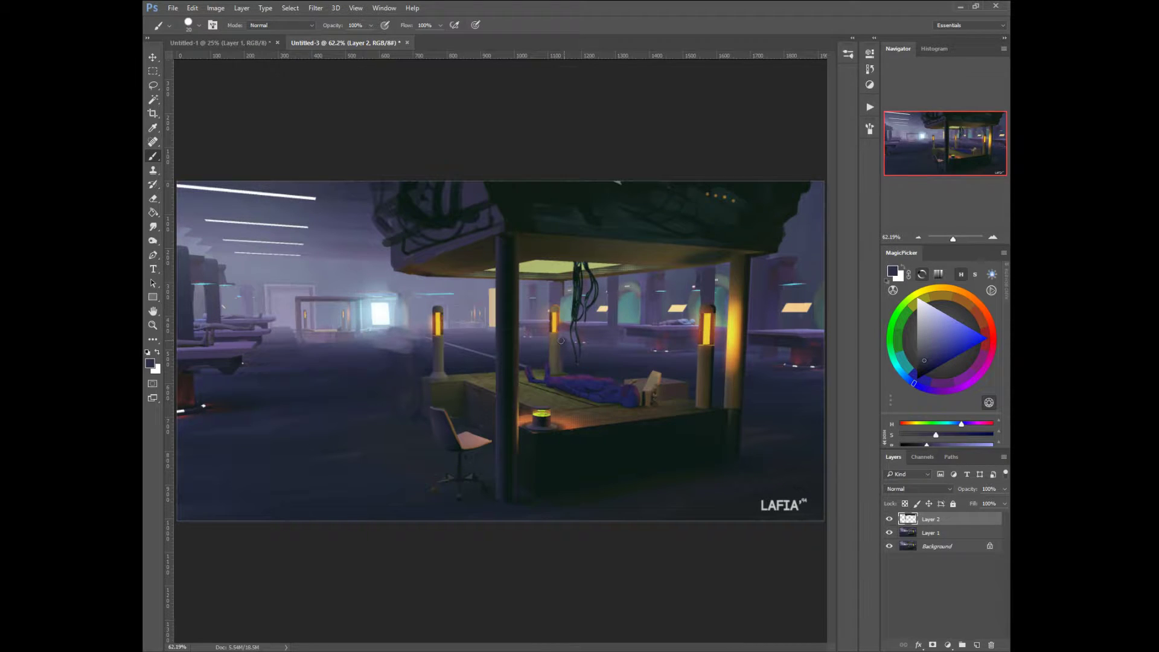
pyautogui.keyDown('alt'); pyautogui.click(569, 354); pyautogui.keyUp('alt')
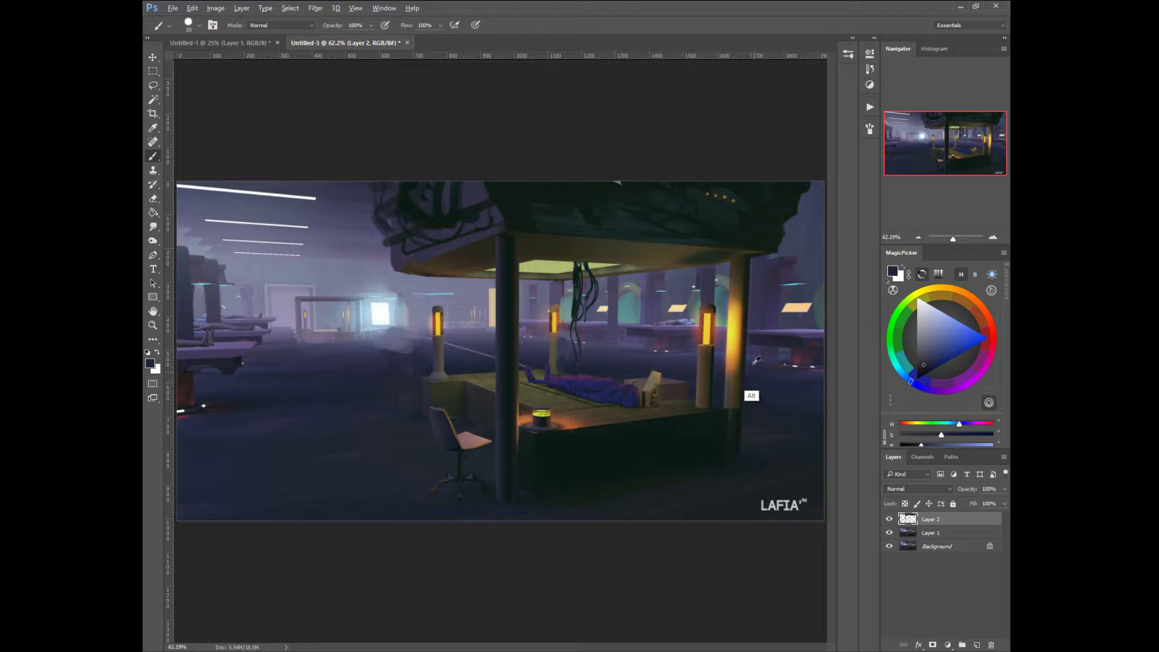
# Step: Cover the top of the canopy's right pillar with sampled purple and start a grey-green arch over its glowing section
pyautogui.keyDown('alt'); pyautogui.click(753, 294); pyautogui.keyUp('alt')
pyautogui.keyDown('alt'); pyautogui.click(728, 269); pyautogui.keyUp('alt')
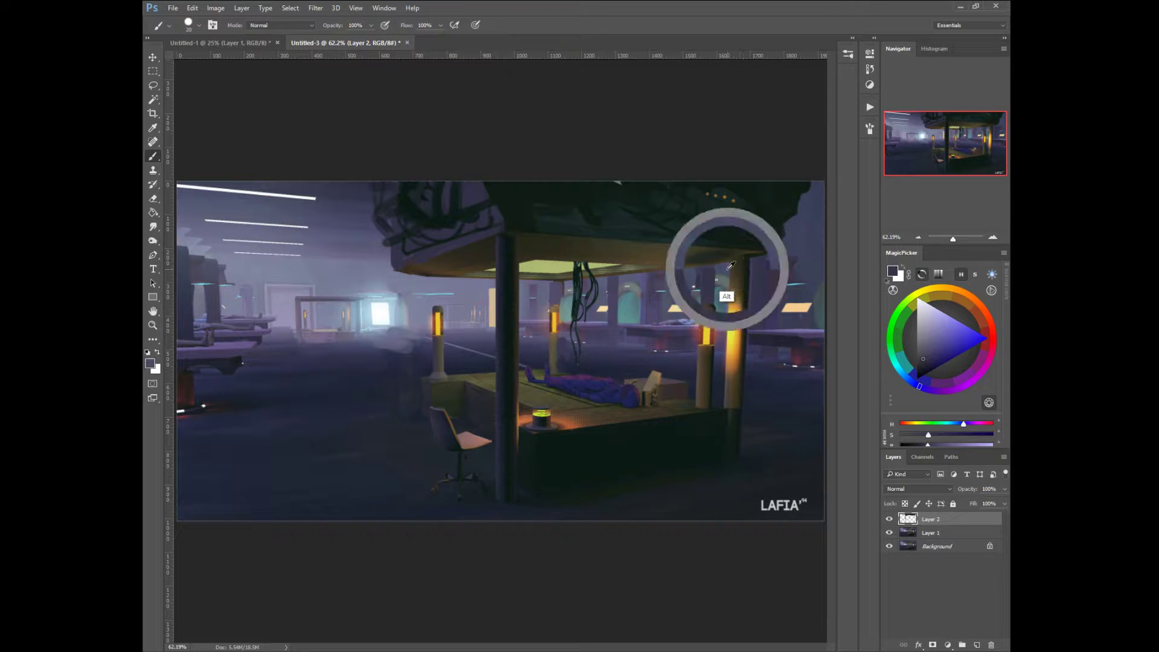
pyautogui.press(']')
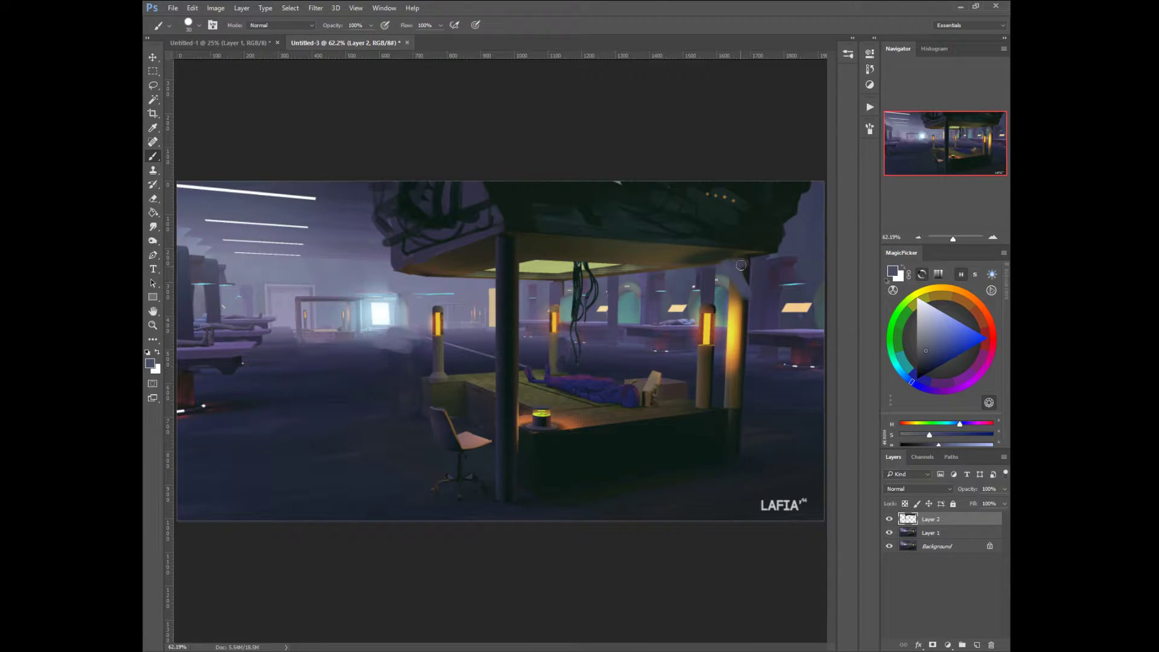
pyautogui.moveTo(741, 265); pyautogui.dragTo(754, 299)
pyautogui.keyDown('alt'); pyautogui.click(729, 284); pyautogui.keyUp('alt')
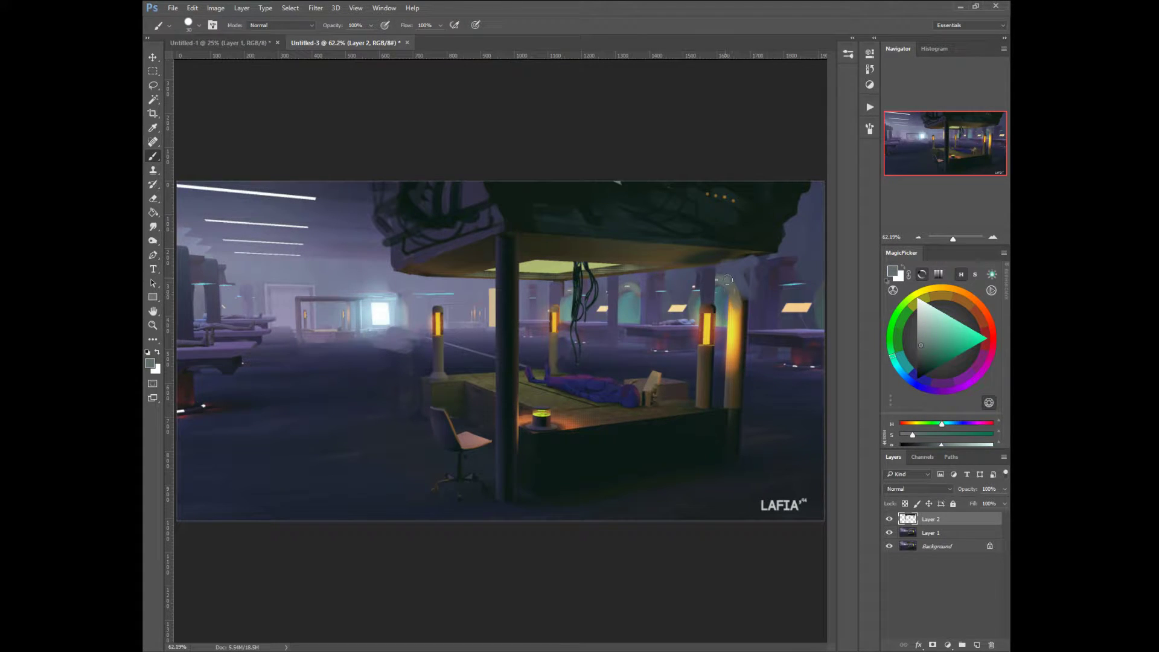
pyautogui.moveTo(735, 290)
pyautogui.mouseDown()
pyautogui.moveTo(737, 321)
pyautogui.moveTo(733, 353)
pyautogui.mouseUp()
# Step: Refine the arch behind the right lamp post with sampled colours and cover the pillar's dark outer edge with dark purple
pyautogui.keyDown('alt'); pyautogui.click(724, 362); pyautogui.keyUp('alt')
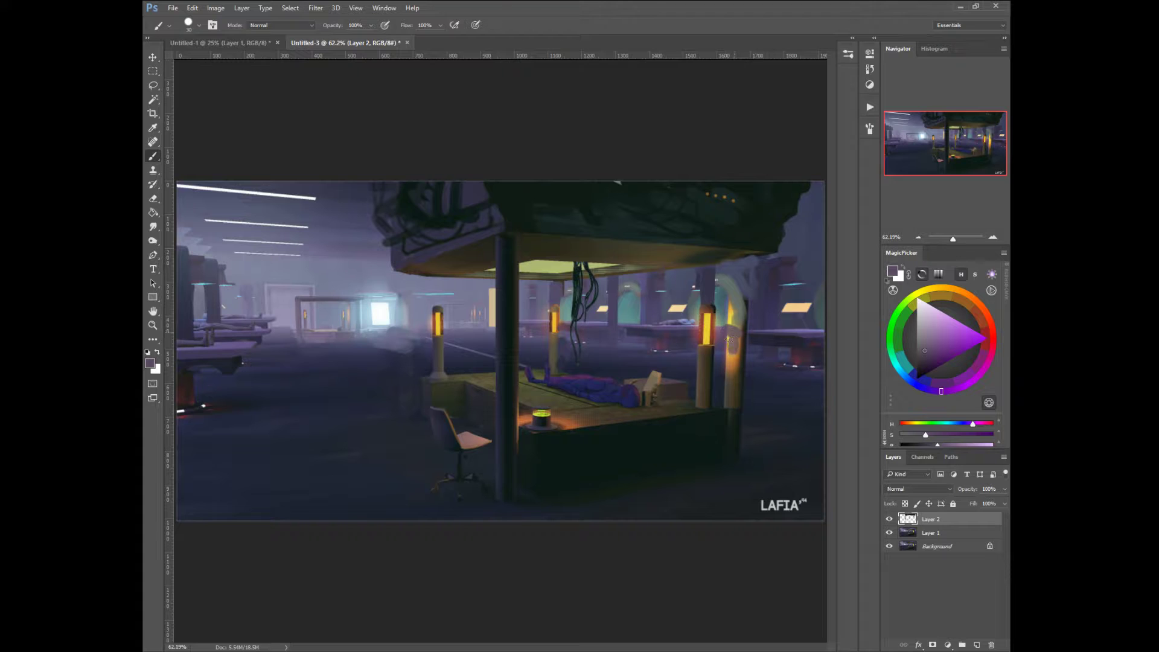
pyautogui.keyDown('alt'); pyautogui.click(723, 334); pyautogui.keyUp('alt')
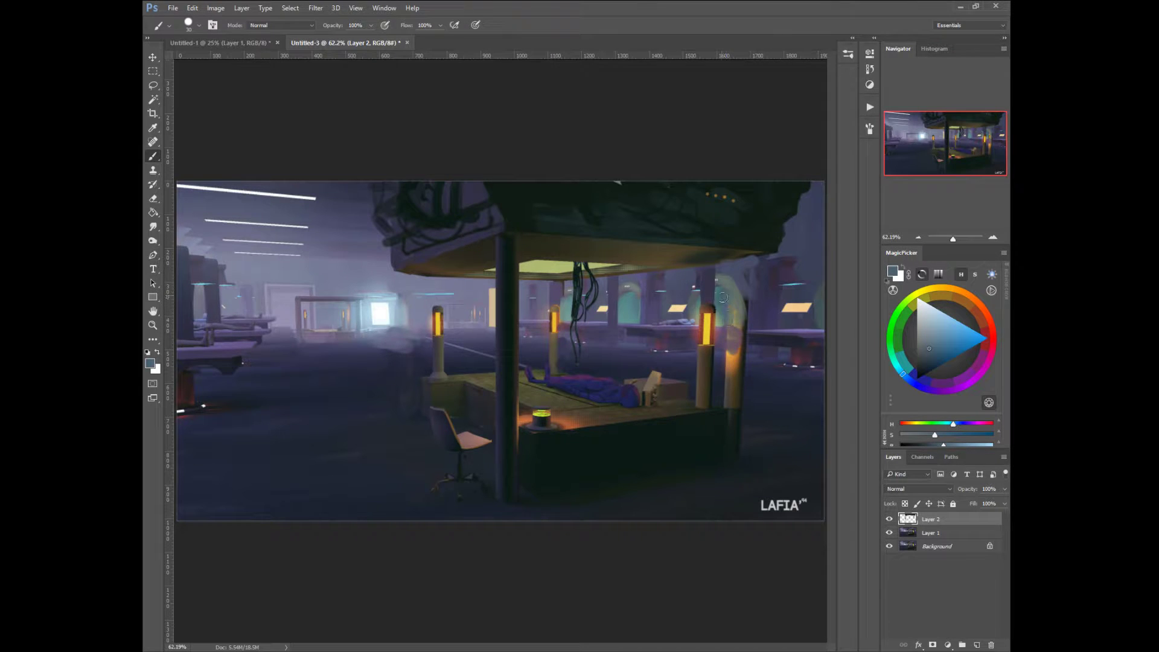
pyautogui.keyDown('alt'); pyautogui.click(740, 312); pyautogui.keyUp('alt')
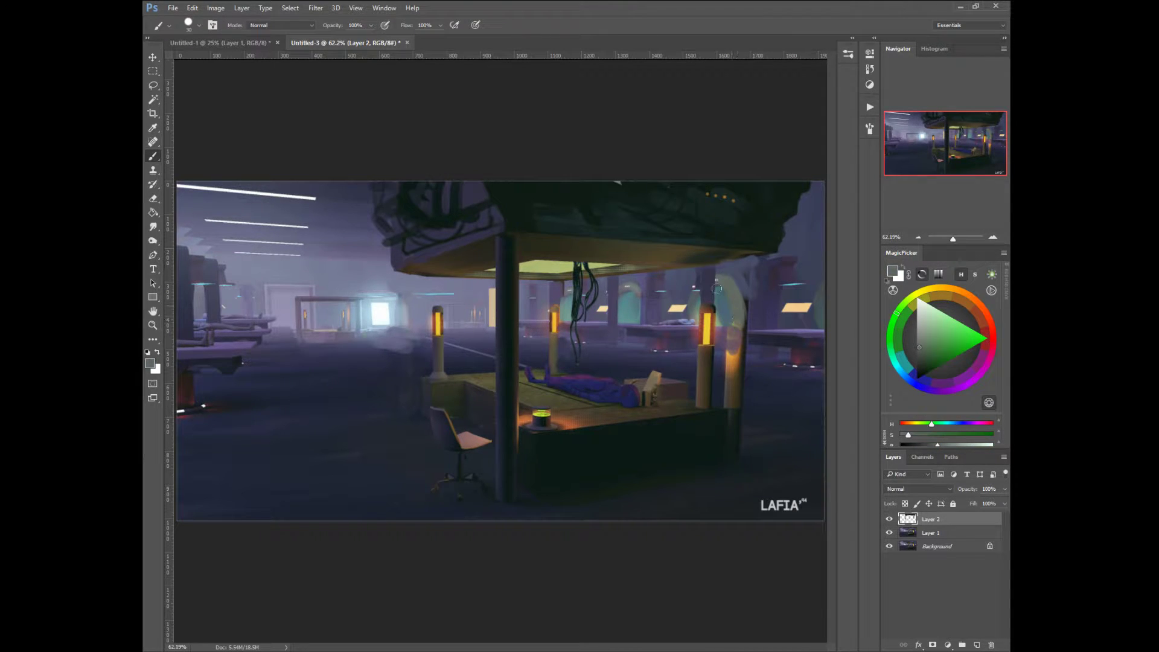
pyautogui.keyDown('alt'); pyautogui.click(749, 328); pyautogui.keyUp('alt')
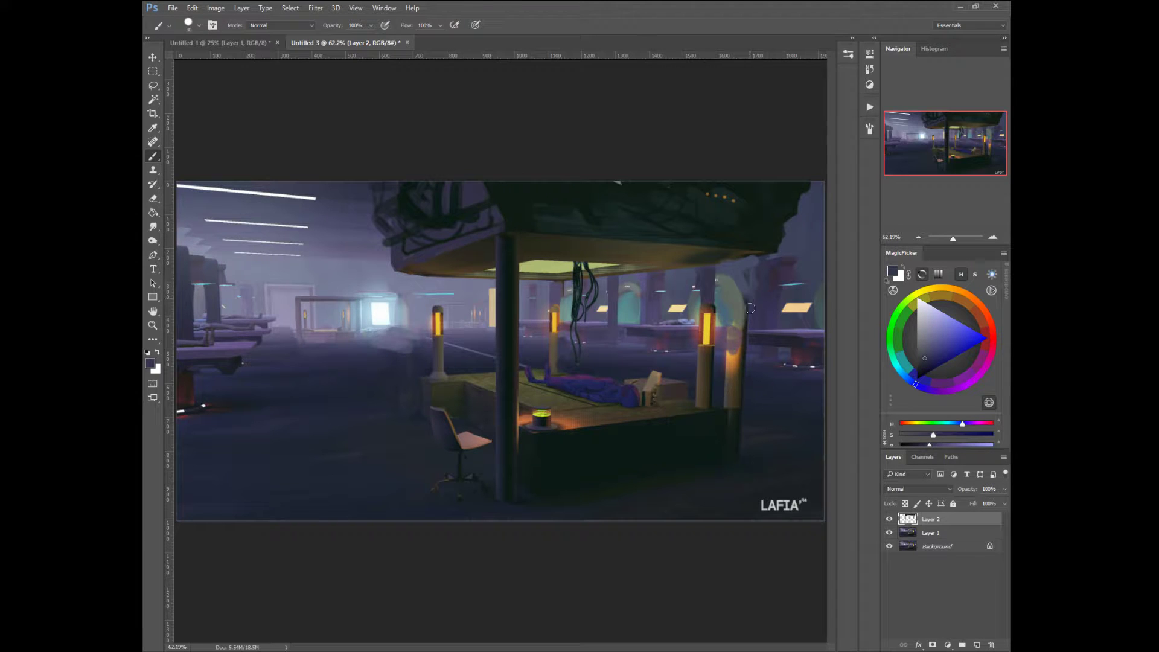
pyautogui.moveTo(748, 304); pyautogui.dragTo(752, 270)
# Step: Paint over the right pillar's middle stretch beside the lamp post with dark blues sampled from the floor
pyautogui.keyDown('alt'); pyautogui.click(750, 369); pyautogui.keyUp('alt')
pyautogui.moveTo(747, 362)
pyautogui.mouseDown()
pyautogui.moveTo(727, 365)
pyautogui.moveTo(736, 377)
pyautogui.mouseUp()
pyautogui.keyDown('alt'); pyautogui.click(750, 416); pyautogui.keyUp('alt')
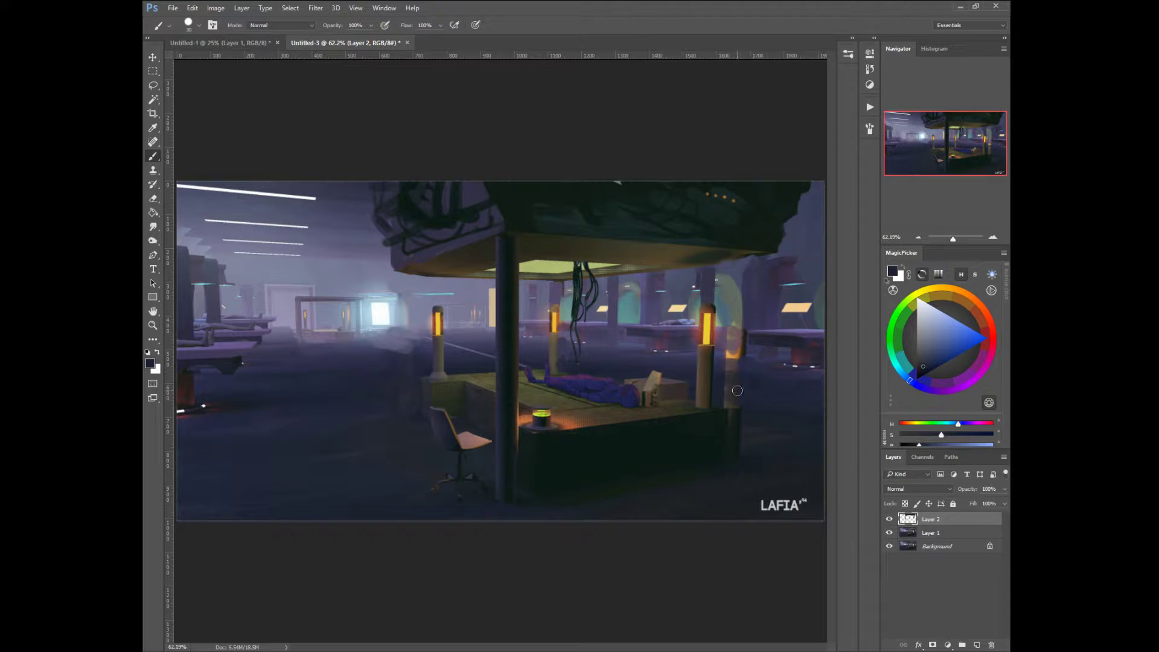
pyautogui.keyDown('alt'); pyautogui.click(754, 395); pyautogui.keyUp('alt')
pyautogui.keyDown('alt'); pyautogui.click(734, 394); pyautogui.keyUp('alt')
pyautogui.moveTo(726, 393); pyautogui.dragTo(738, 389)
# Step: Paint out the right pillar's base and blend the floor along the bench's right end with sampled dark tones
pyautogui.keyDown('alt'); pyautogui.click(750, 423); pyautogui.keyUp('alt')
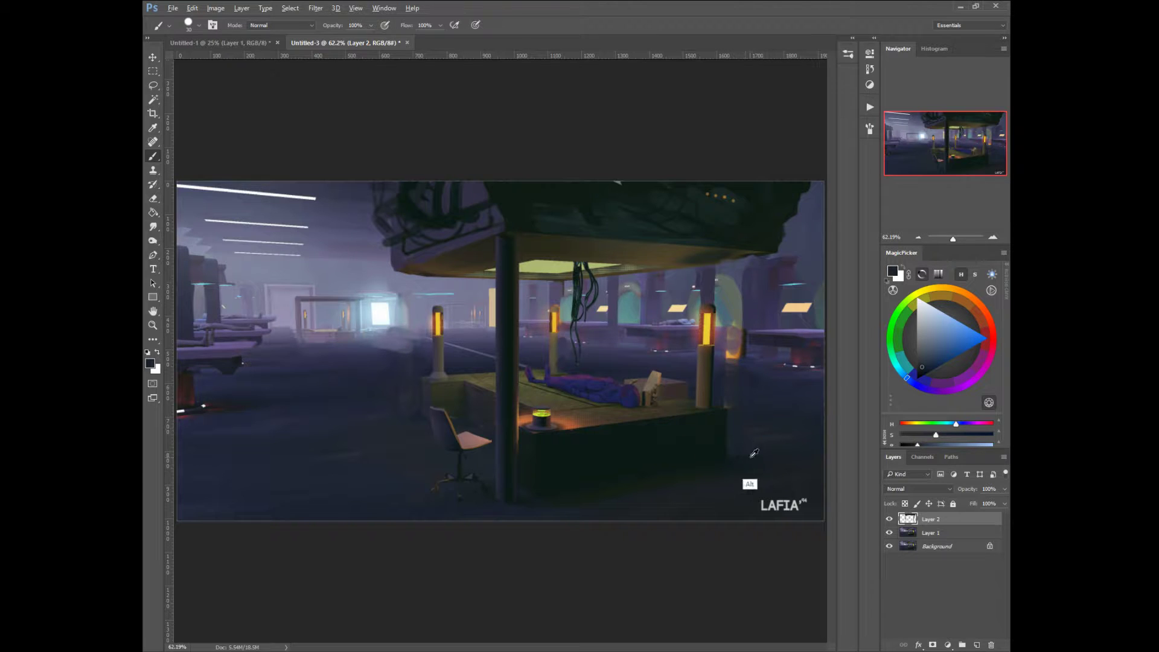
pyautogui.keyDown('alt'); pyautogui.click(744, 435); pyautogui.keyUp('alt')
pyautogui.keyDown('alt'); pyautogui.click(720, 463); pyautogui.keyUp('alt')
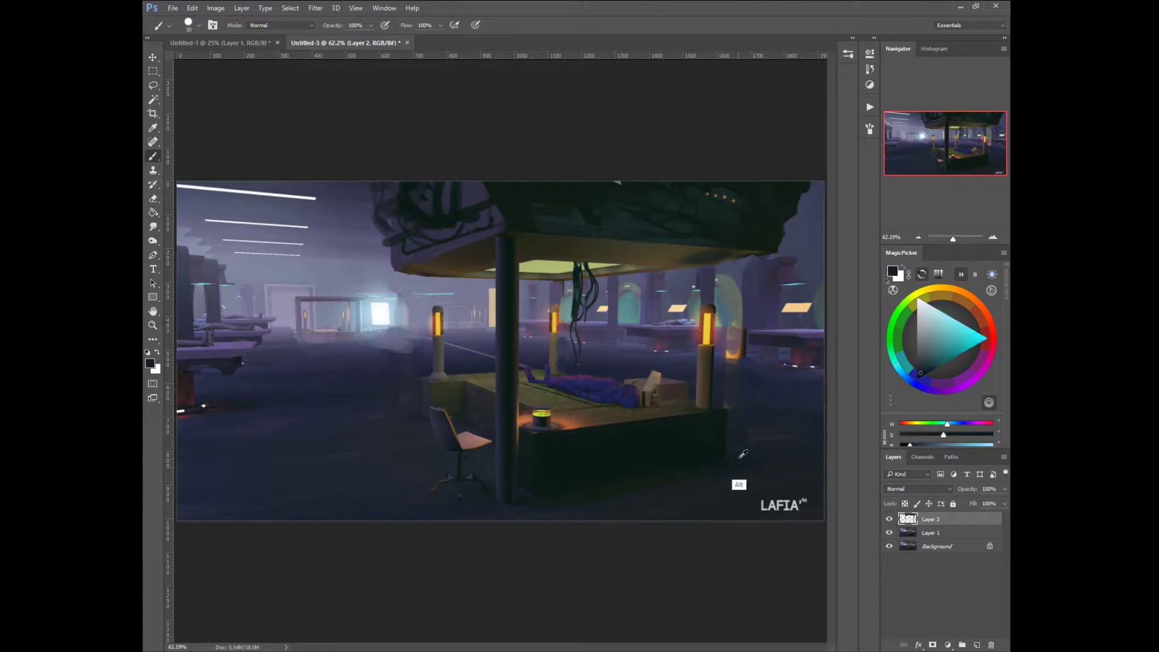
pyautogui.keyDown('alt'); pyautogui.click(760, 426); pyautogui.keyUp('alt')
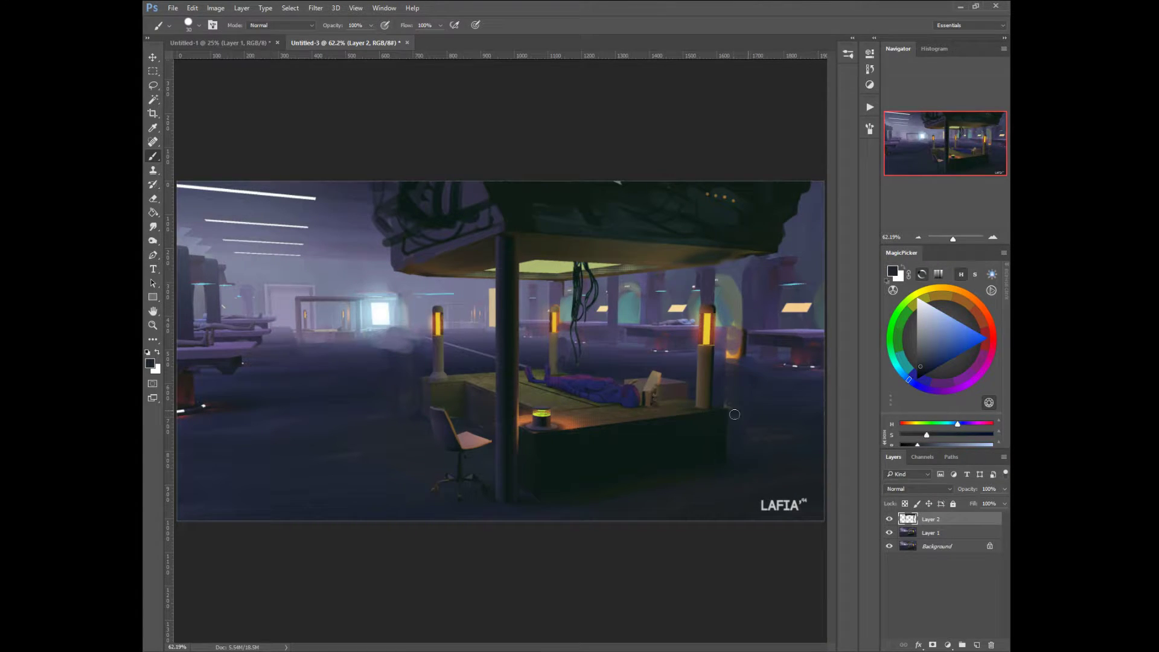
# Step: Cover the leftover orange glow beside the right lamp post with dark tones and blend the floor below it
pyautogui.keyDown('alt'); pyautogui.click(745, 363); pyautogui.keyUp('alt')
pyautogui.moveTo(740, 334); pyautogui.dragTo(728, 357)
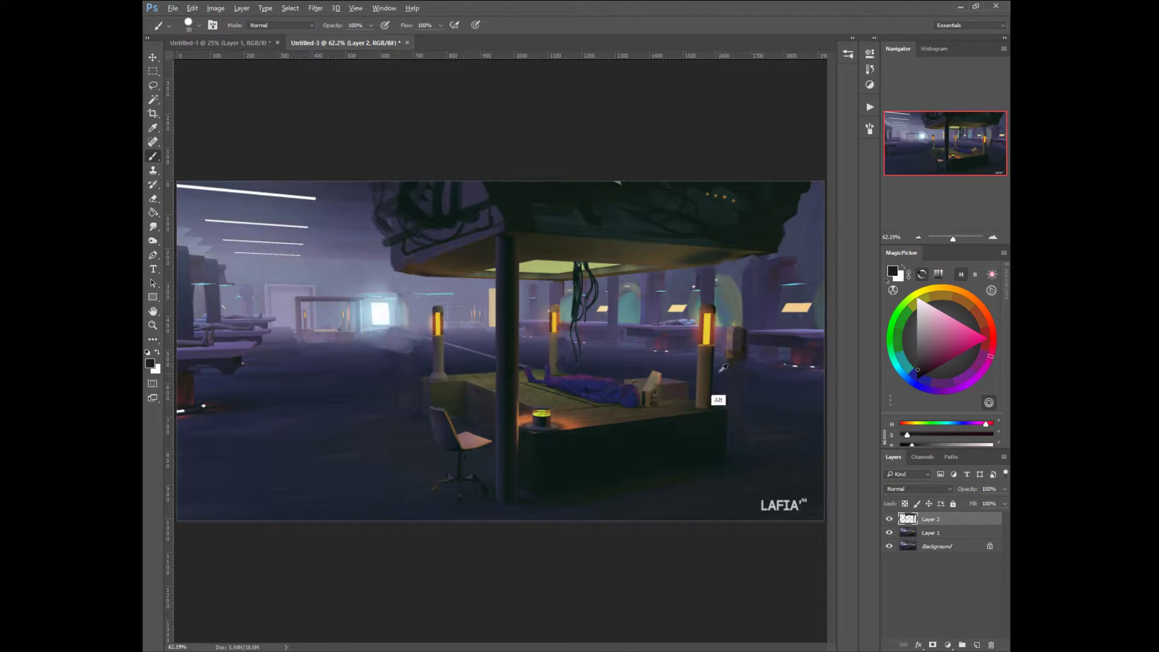
pyautogui.keyDown('alt'); pyautogui.click(724, 366); pyautogui.keyUp('alt')
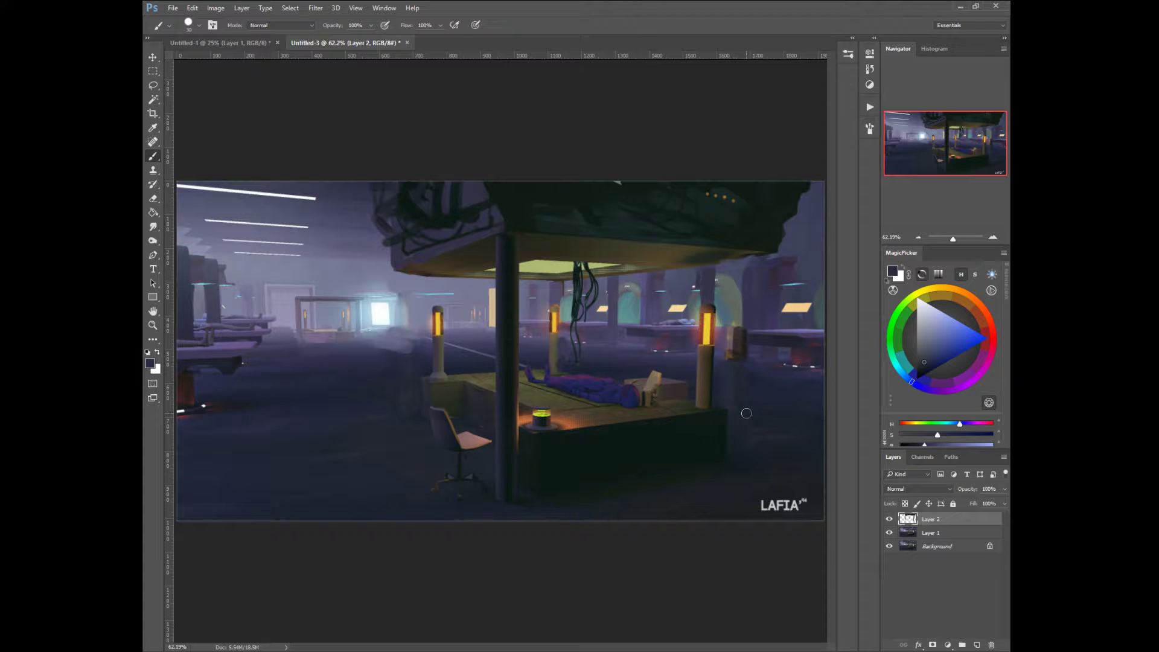
# Step: Extend the canopy's underside over the top of the front pillar with sampled dark olive and brown tones
pyautogui.keyDown('alt'); pyautogui.click(510, 238); pyautogui.keyUp('alt')
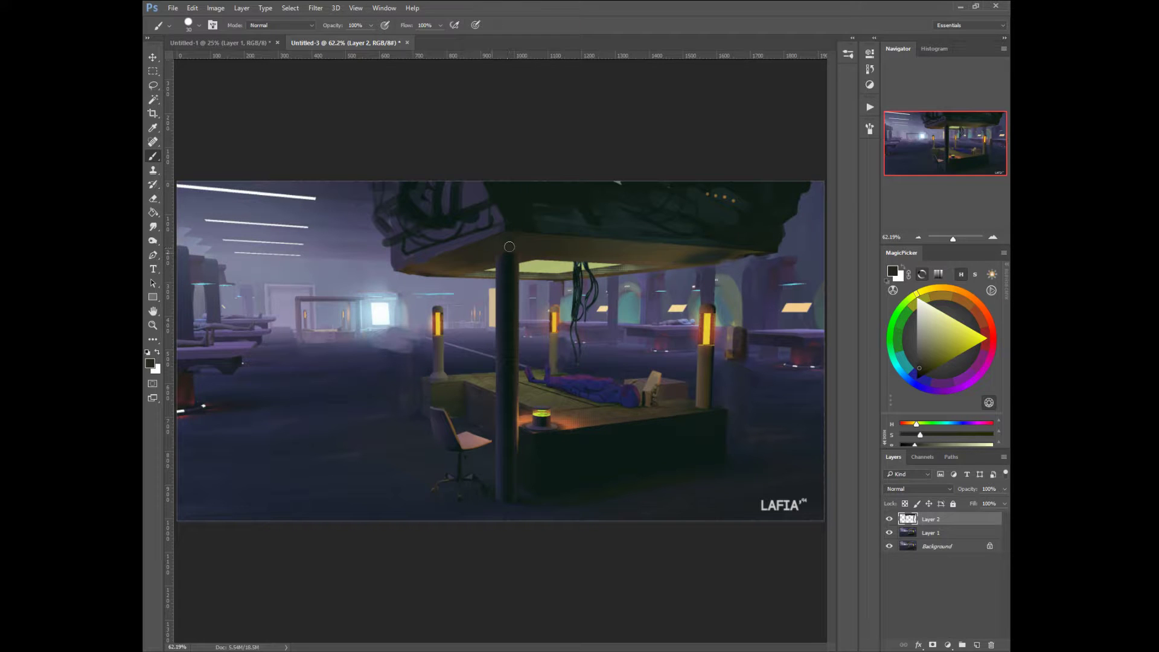
pyautogui.keyDown('alt'); pyautogui.click(532, 268); pyautogui.keyUp('alt')
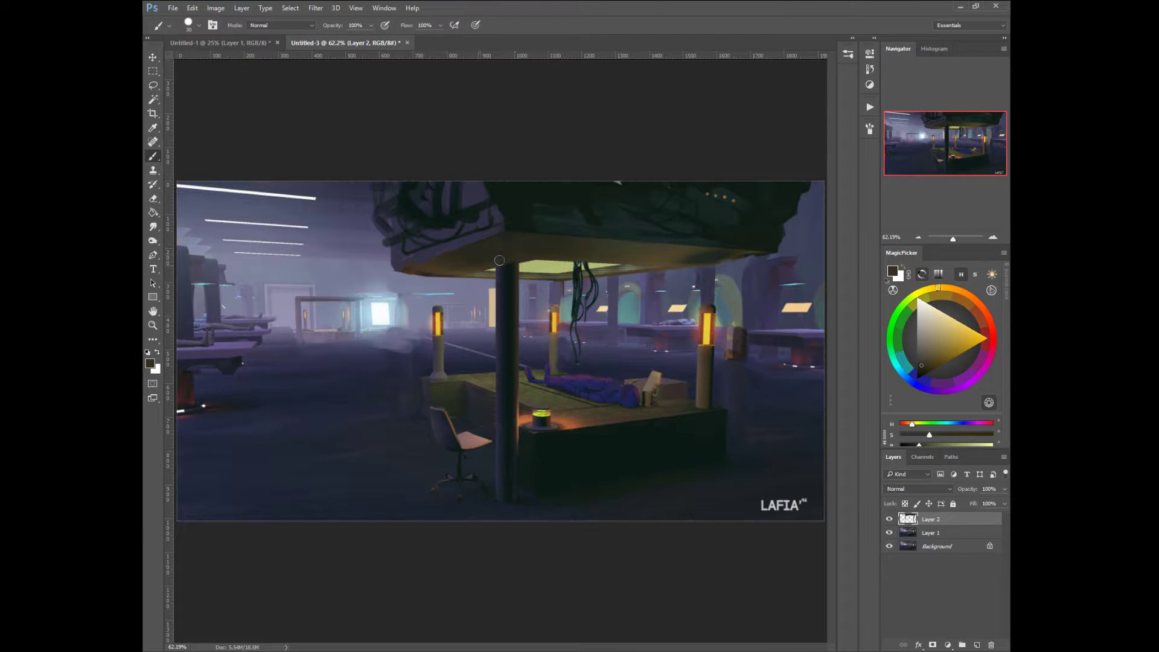
pyautogui.keyDown('alt'); pyautogui.click(536, 273); pyautogui.keyUp('alt')
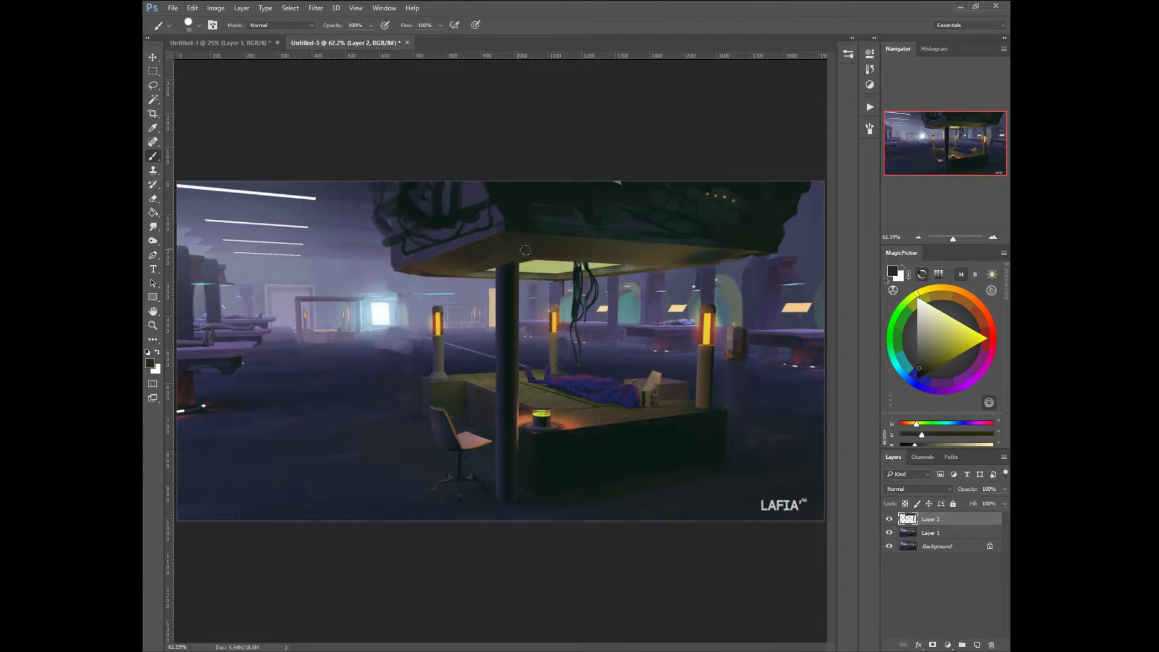
pyautogui.keyDown('alt'); pyautogui.click(458, 258); pyautogui.keyUp('alt')
# Step: With a smaller brush, extend the yellow-green ceiling light across the front pillar and restore the canopy's brown edge beside it
pyautogui.keyDown('alt'); pyautogui.click(540, 269); pyautogui.keyUp('alt')
pyautogui.press('[')
pyautogui.press('[')
pyautogui.press('[')
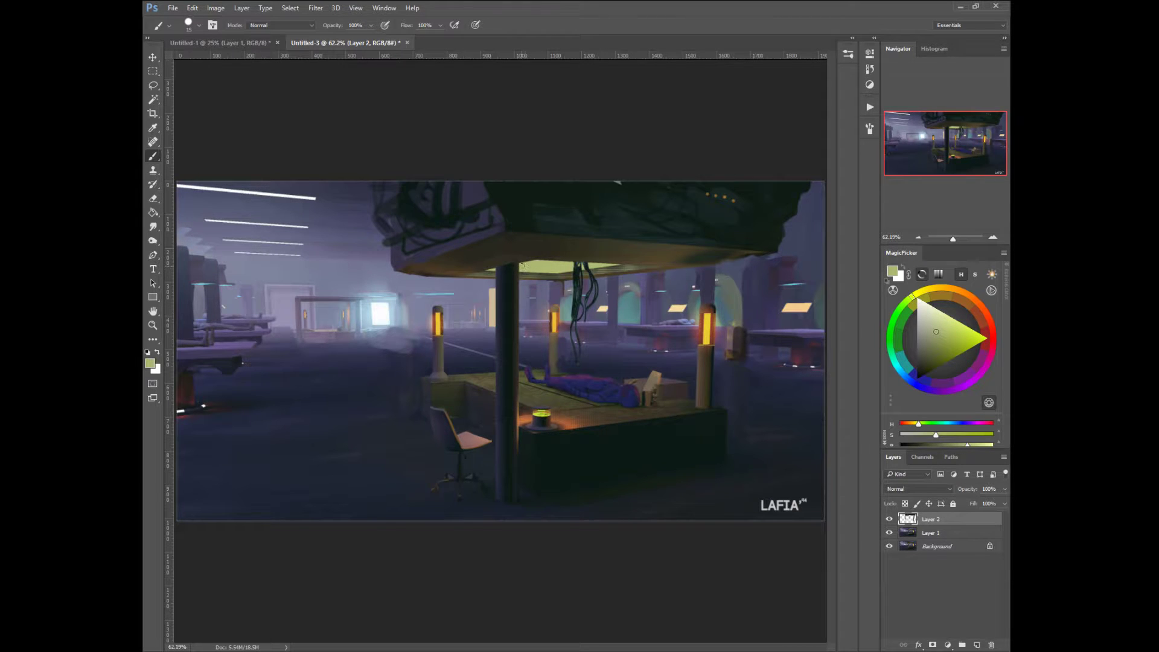
pyautogui.moveTo(519, 266)
pyautogui.mouseDown()
pyautogui.moveTo(499, 269)
pyautogui.moveTo(512, 266)
pyautogui.mouseUp()
pyautogui.keyDown('alt'); pyautogui.click(487, 306); pyautogui.keyUp('alt')
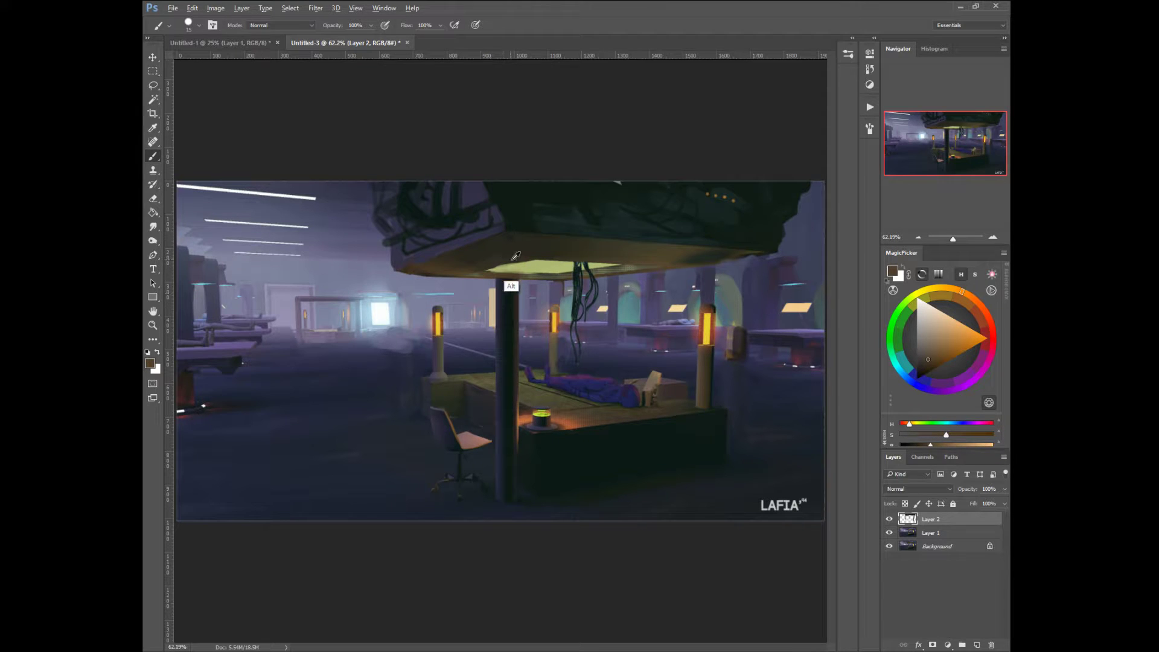
# Step: Paint over the front pillar's upper part with sampled background purples and widen the cream panel behind it
pyautogui.keyDown('alt'); pyautogui.click(523, 288); pyautogui.keyUp('alt')
pyautogui.press(']')
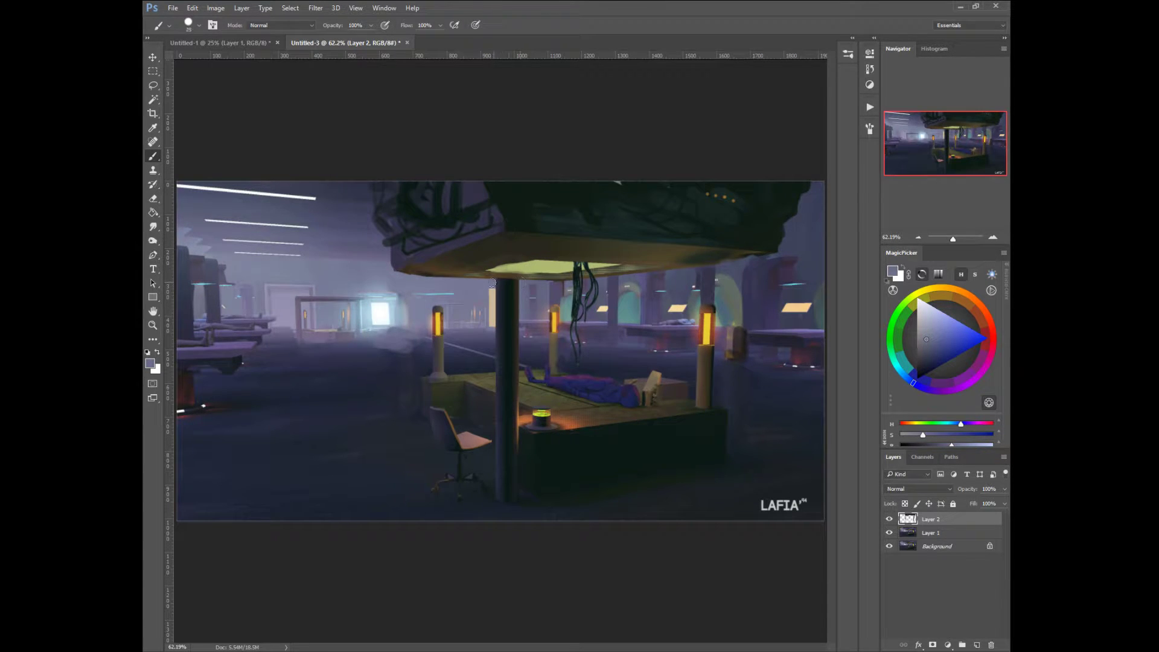
pyautogui.keyDown('alt'); pyautogui.click(493, 284); pyautogui.keyUp('alt')
pyautogui.keyDown('alt'); pyautogui.click(494, 320); pyautogui.keyUp('alt')
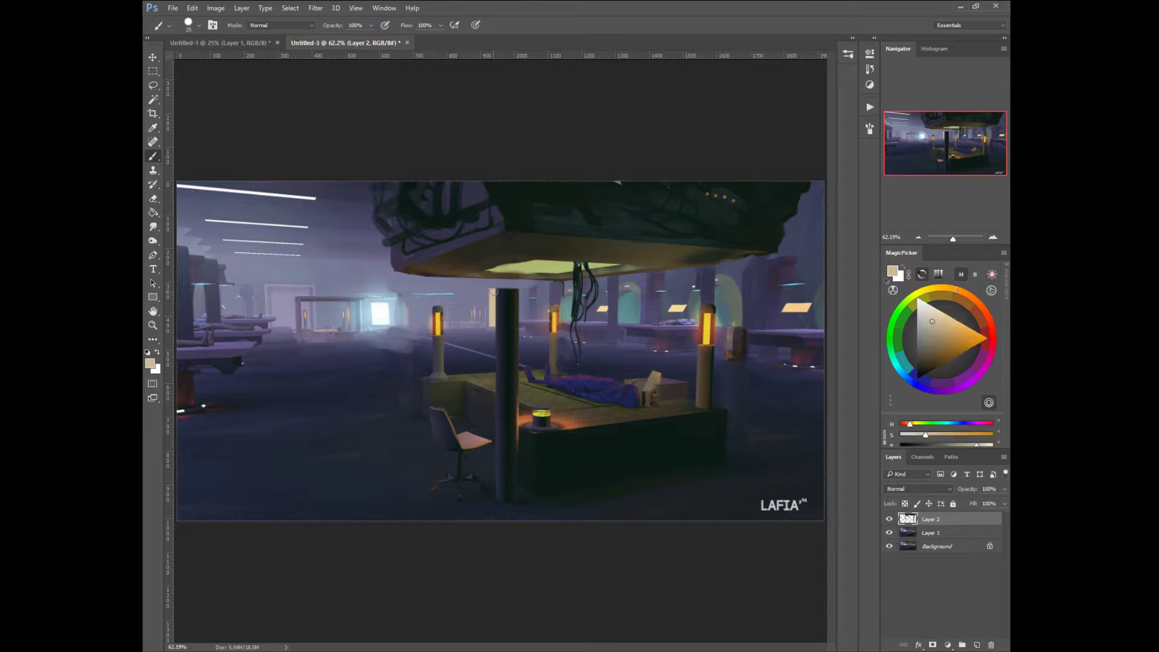
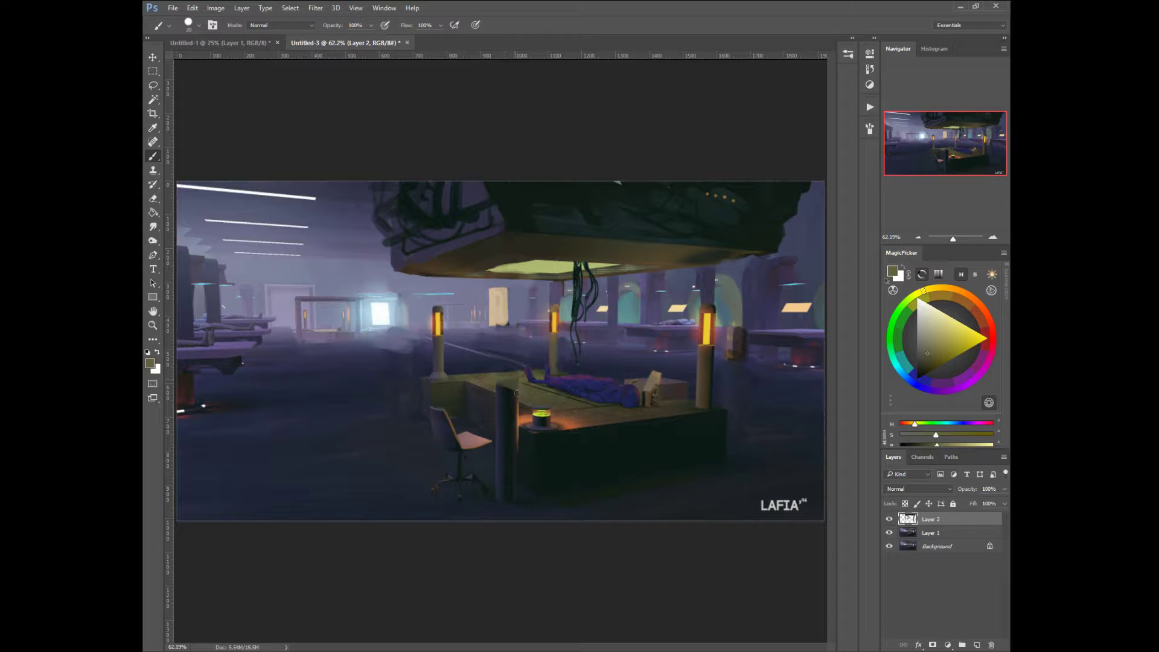
# Step: Continue the bench top and its orange lamp glow across the front pillar with colours sampled from the bench
pyautogui.keyDown('alt'); pyautogui.click(529, 398); pyautogui.keyUp('alt')
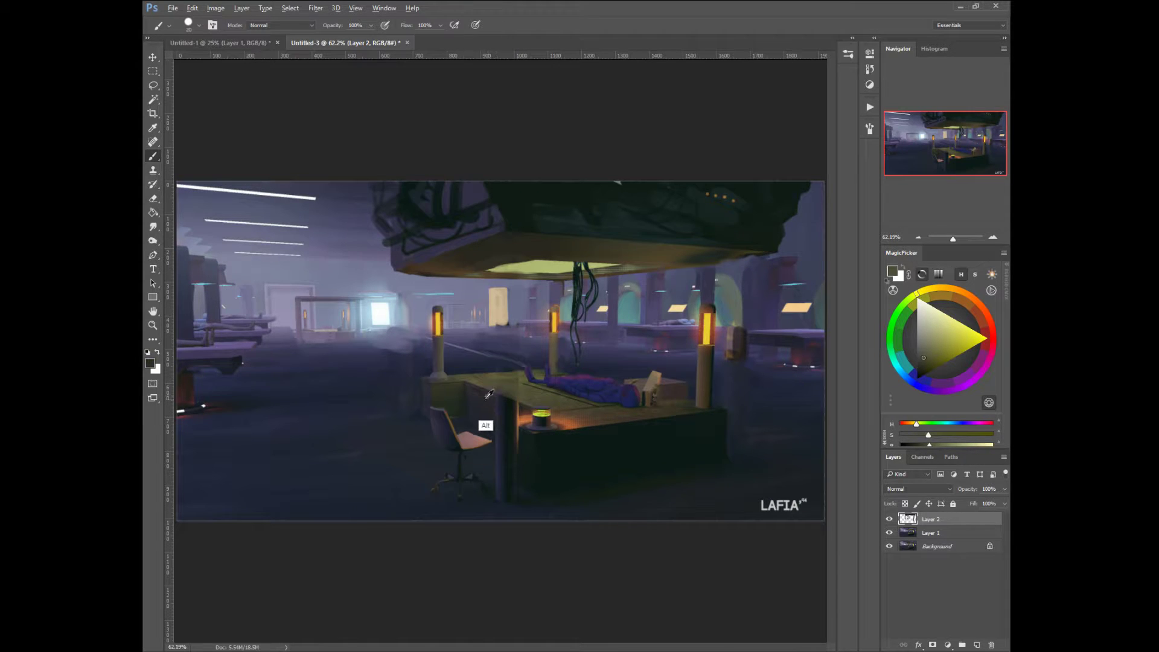
pyautogui.keyDown('alt'); pyautogui.click(492, 432); pyautogui.keyUp('alt')
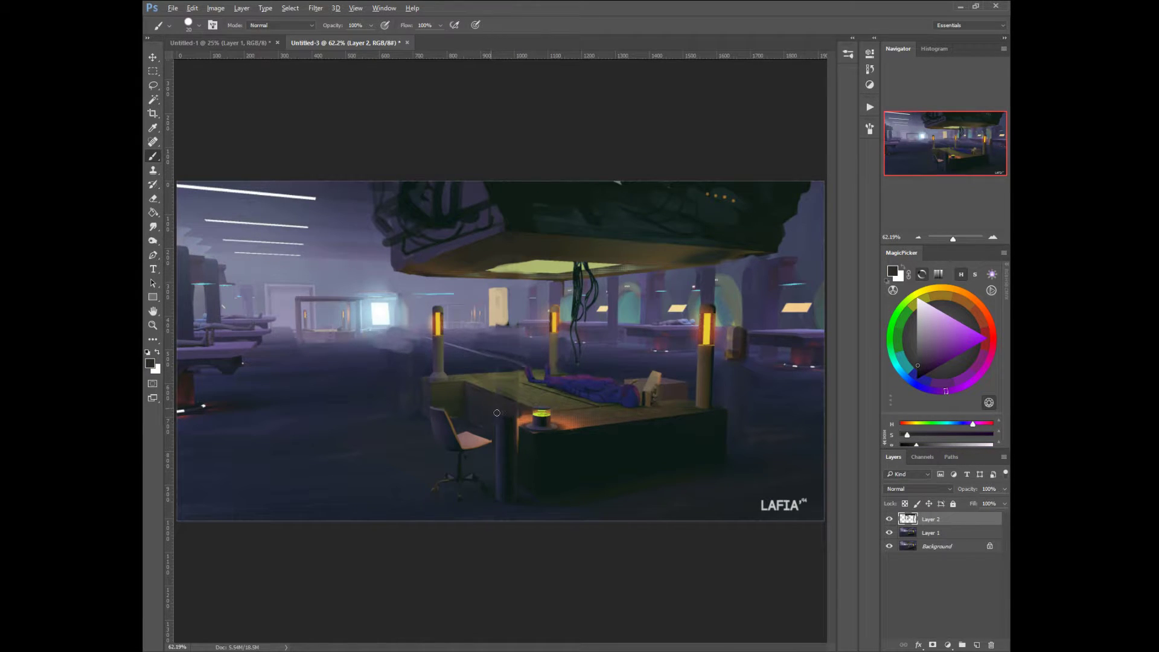
pyautogui.keyDown('alt'); pyautogui.click(526, 418); pyautogui.keyUp('alt')
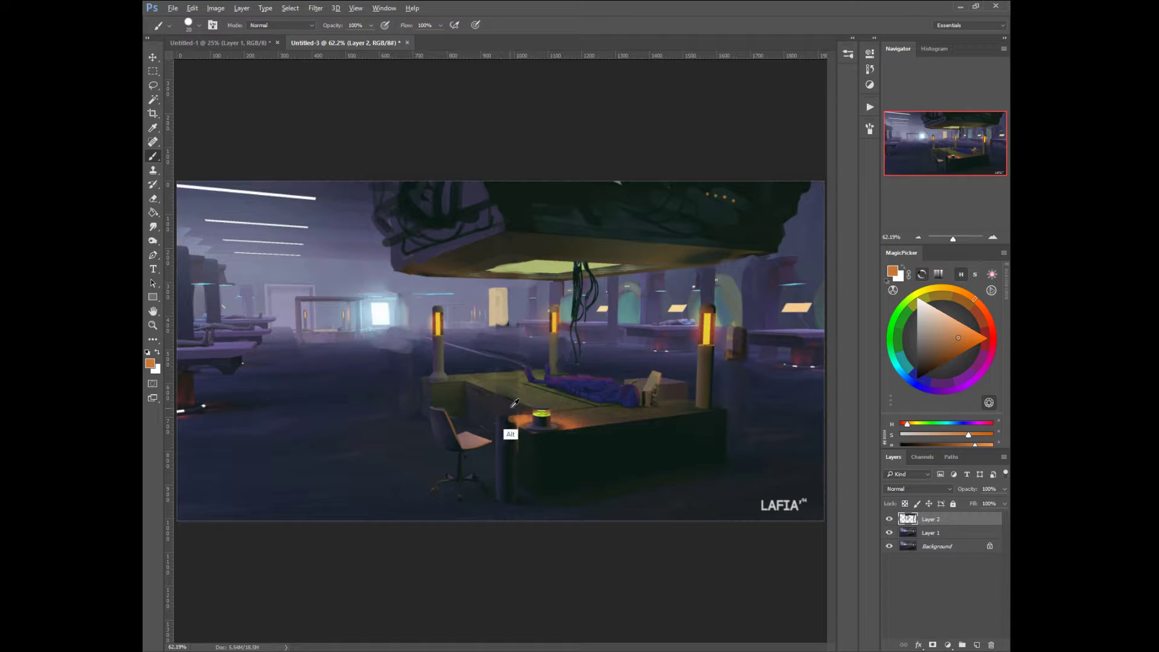
pyautogui.keyDown('alt'); pyautogui.click(513, 436); pyautogui.keyUp('alt')
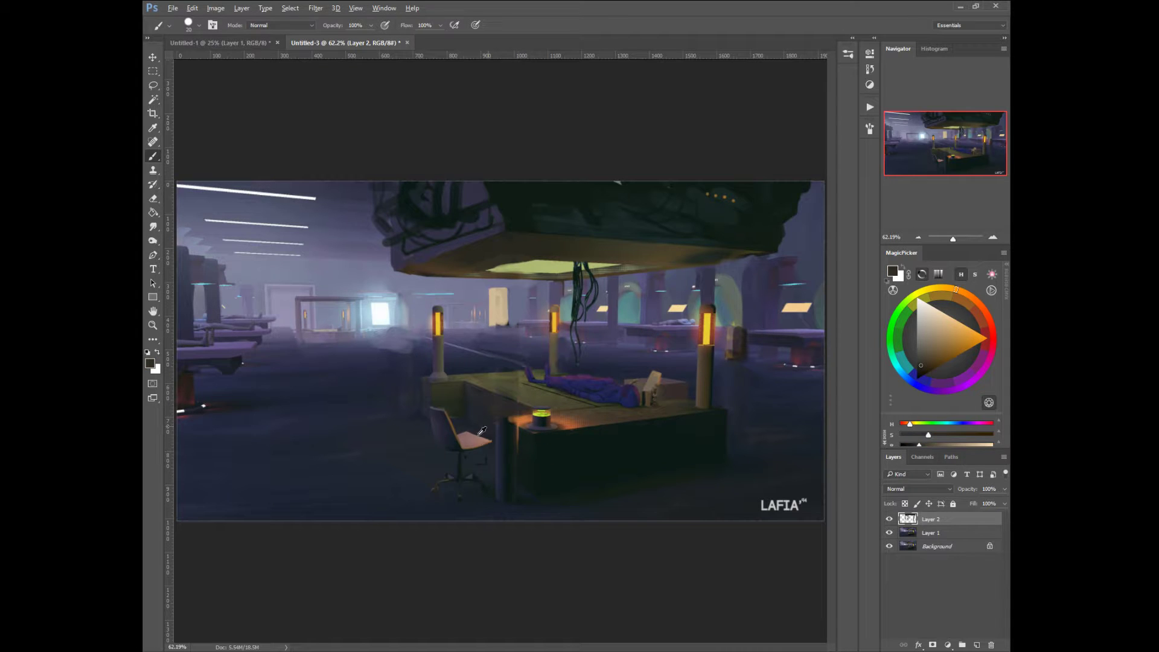
# Step: Replace the front pillar's remaining lower part with the bench's dark front corner and dark floor using sampled tones
pyautogui.keyDown('alt'); pyautogui.click(524, 444); pyautogui.keyUp('alt')
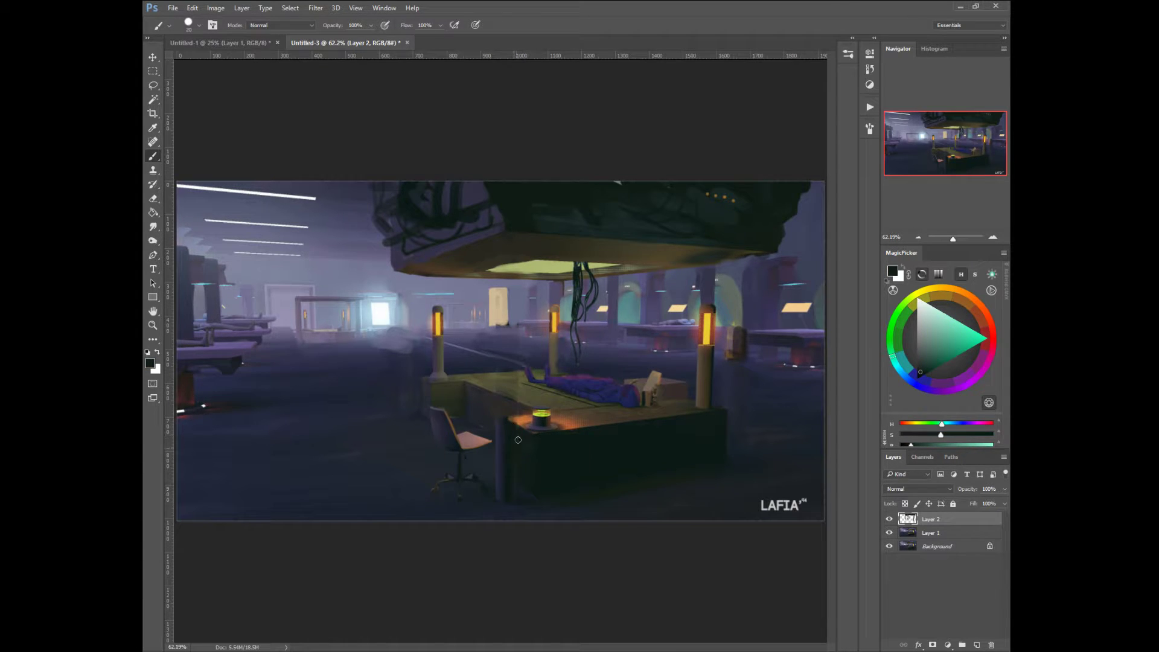
pyautogui.keyDown('alt'); pyautogui.click(491, 419); pyautogui.keyUp('alt')
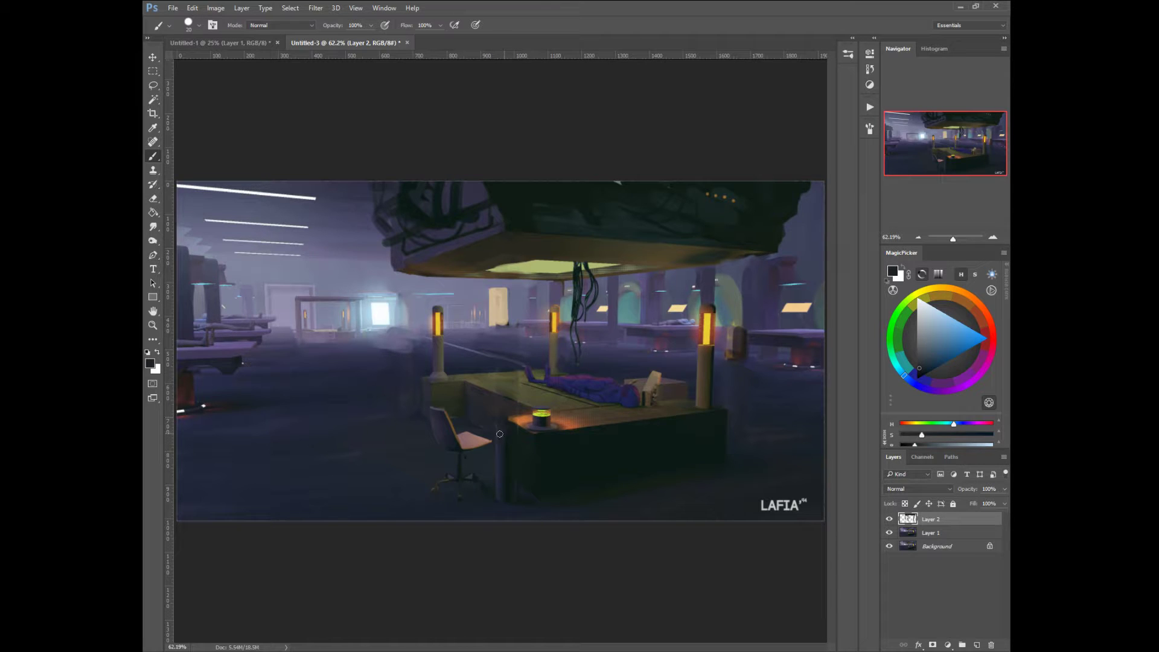
pyautogui.keyDown('alt'); pyautogui.click(494, 435); pyautogui.keyUp('alt')
pyautogui.keyDown('alt'); pyautogui.click(486, 468); pyautogui.keyUp('alt')
pyautogui.keyDown('alt'); pyautogui.click(527, 503); pyautogui.keyUp('alt')
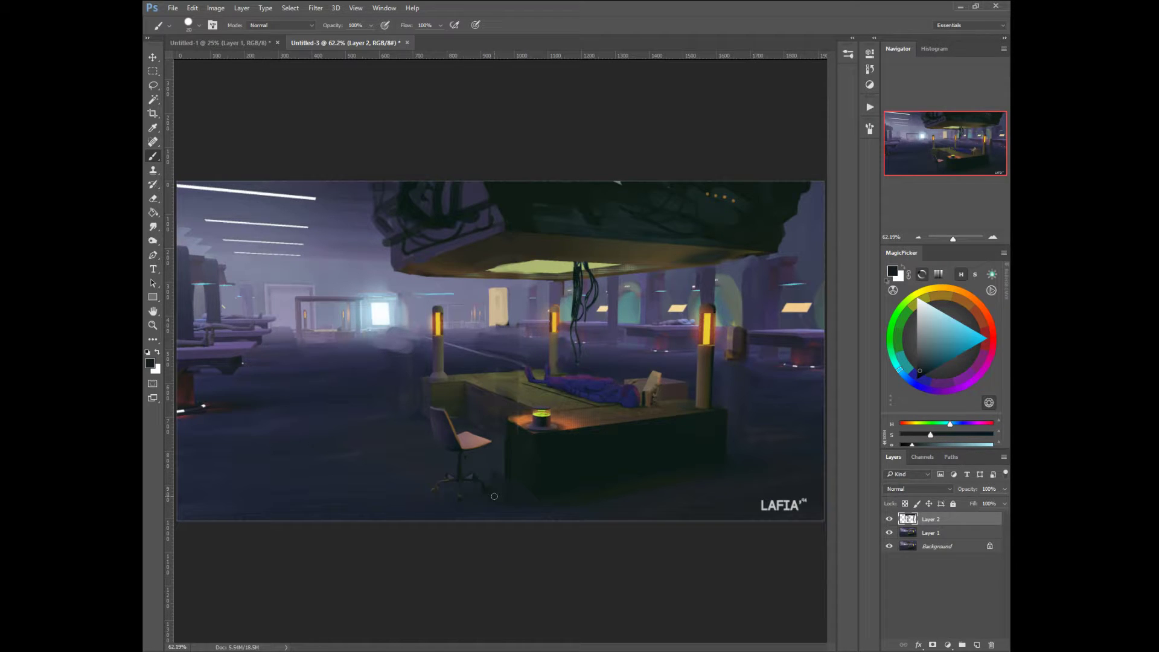
# Step: Hide and show Layer 2 to compare the repainted scene with the earlier version
pyautogui.click(889, 520)
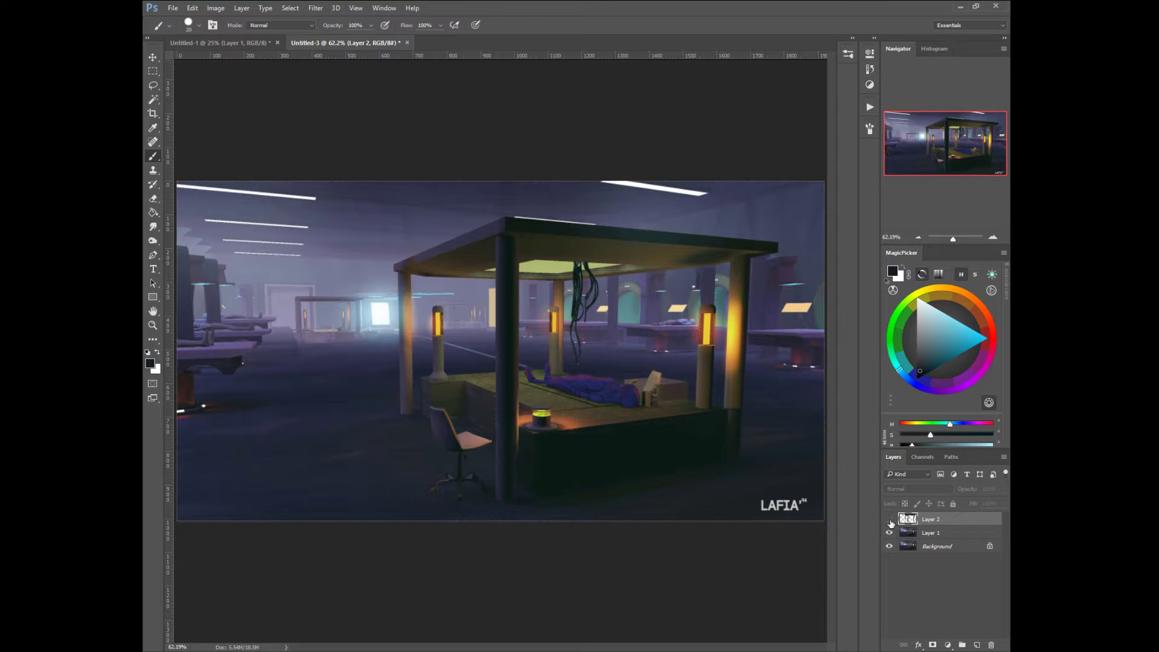
pyautogui.click(889, 521)
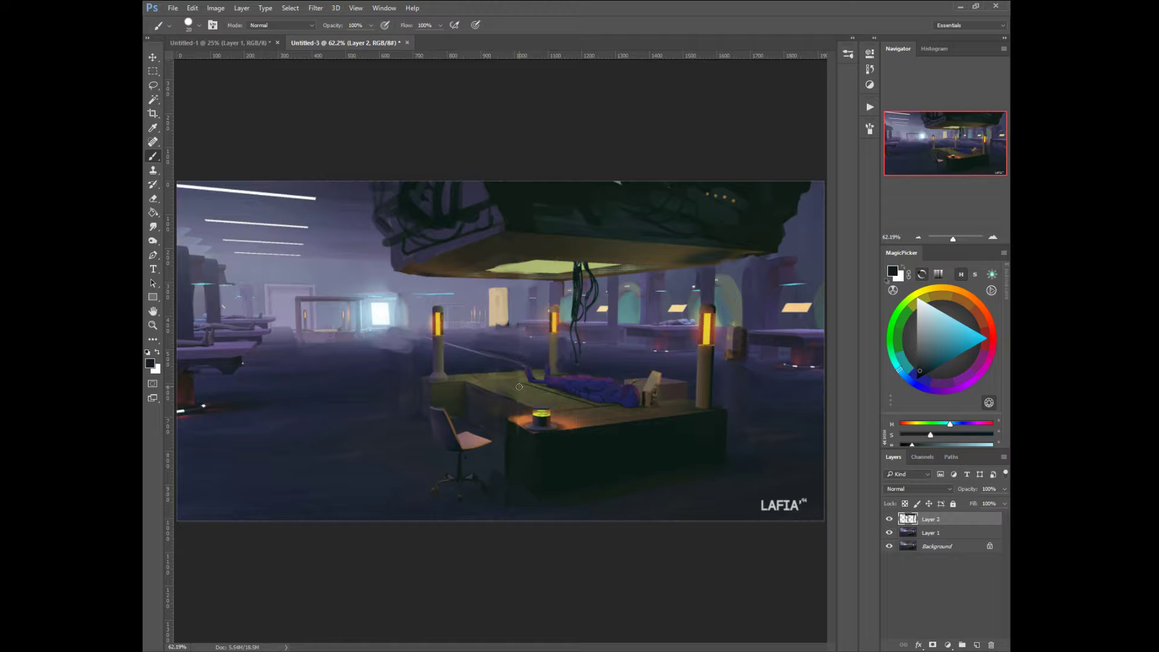
# Step: Touch up the canopy's left corner and lower edge with dark tones sampled from it
pyautogui.keyDown('alt'); pyautogui.click(447, 258); pyautogui.keyUp('alt')
pyautogui.press('[')
pyautogui.keyDown('alt'); pyautogui.click(425, 254); pyautogui.keyUp('alt')
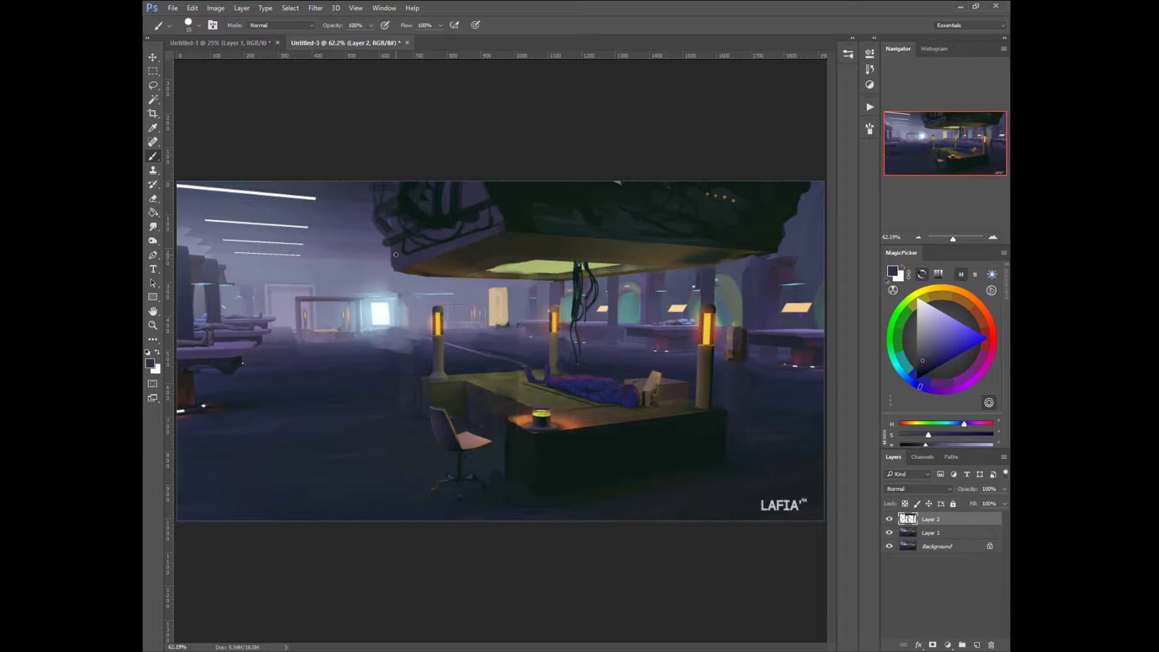
# Step: Paint small dark caps on the tops of the three orange lamp posts using tones sampled from the posts
pyautogui.keyDown('alt'); pyautogui.click(440, 374); pyautogui.keyUp('alt')
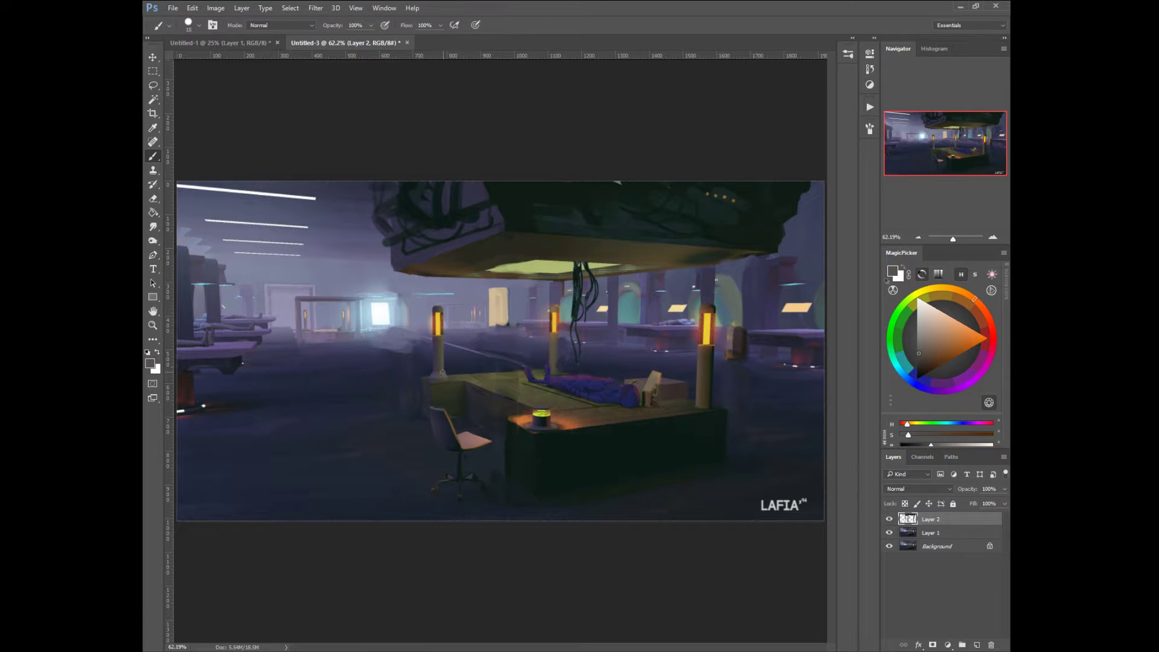
pyautogui.press('[')
pyautogui.press('[')
pyautogui.keyDown('alt'); pyautogui.click(433, 344); pyautogui.keyUp('alt')
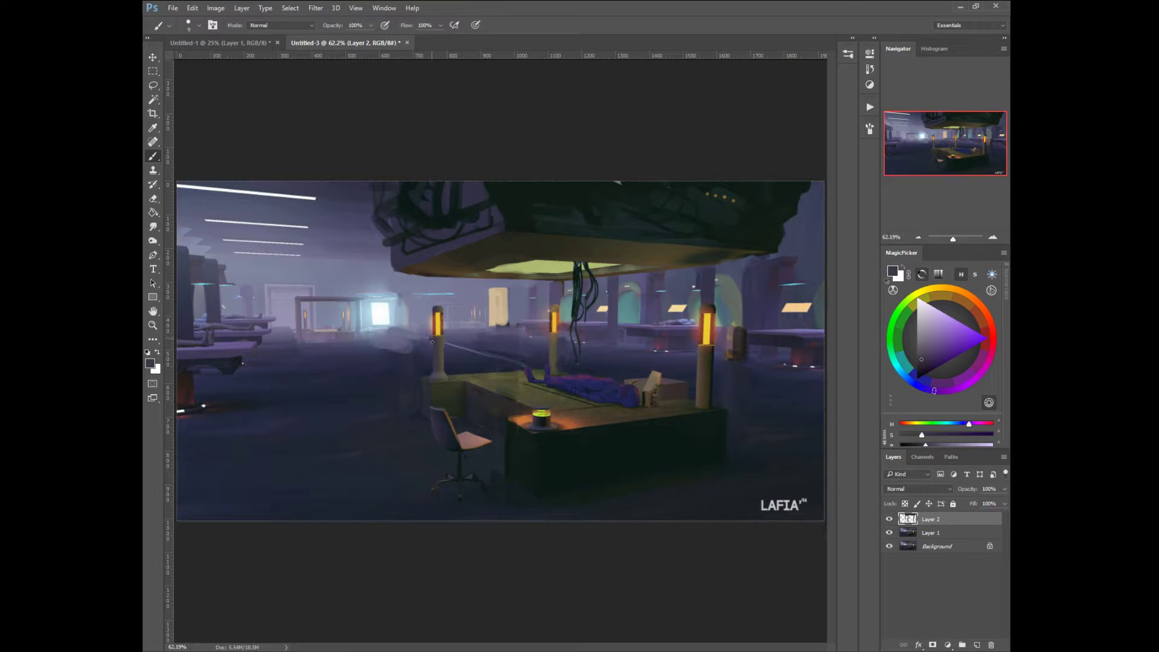
pyautogui.moveTo(433, 309); pyautogui.dragTo(437, 309)
pyautogui.moveTo(550, 311); pyautogui.dragTo(561, 311)
pyautogui.keyDown('alt'); pyautogui.click(704, 367); pyautogui.keyUp('alt')
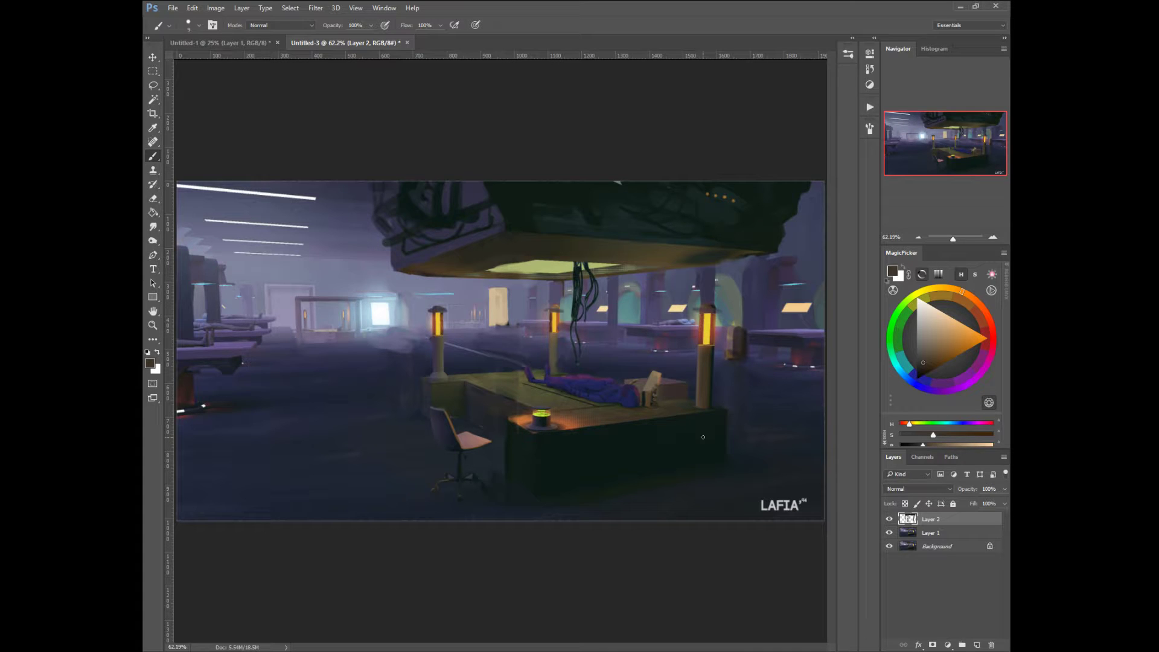
# Step: Paint translucent yellow-green light shafts from the canopy's lit opening down to the bench with a sampled colour
pyautogui.keyDown('alt'); pyautogui.click(525, 280); pyautogui.keyUp('alt')
pyautogui.press(']')
pyautogui.press(']')
pyautogui.press(']')
pyautogui.press(']')
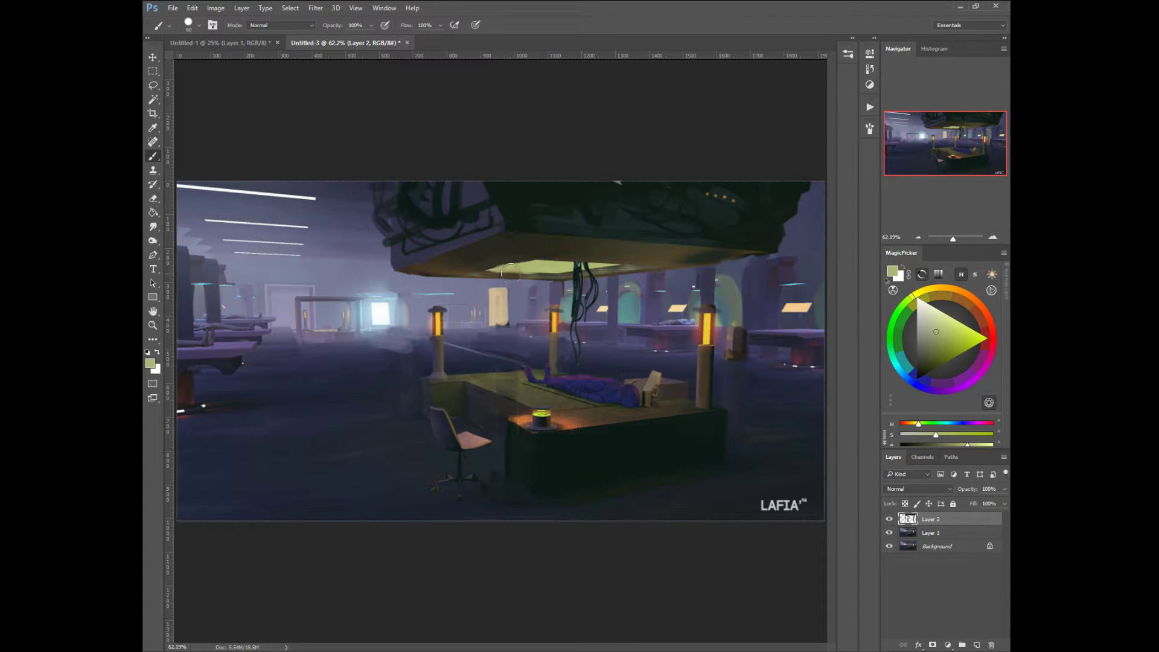
pyautogui.moveTo(510, 273)
pyautogui.mouseDown()
pyautogui.moveTo(502, 378)
pyautogui.moveTo(544, 396)
pyautogui.mouseUp()
pyautogui.moveTo(556, 261)
pyautogui.mouseDown()
pyautogui.moveTo(561, 365)
pyautogui.moveTo(574, 391)
pyautogui.mouseUp()
pyautogui.moveTo(584, 273)
pyautogui.mouseDown()
pyautogui.moveTo(592, 398)
pyautogui.moveTo(619, 393)
pyautogui.mouseUp()
pyautogui.moveTo(627, 268); pyautogui.dragTo(635, 413)
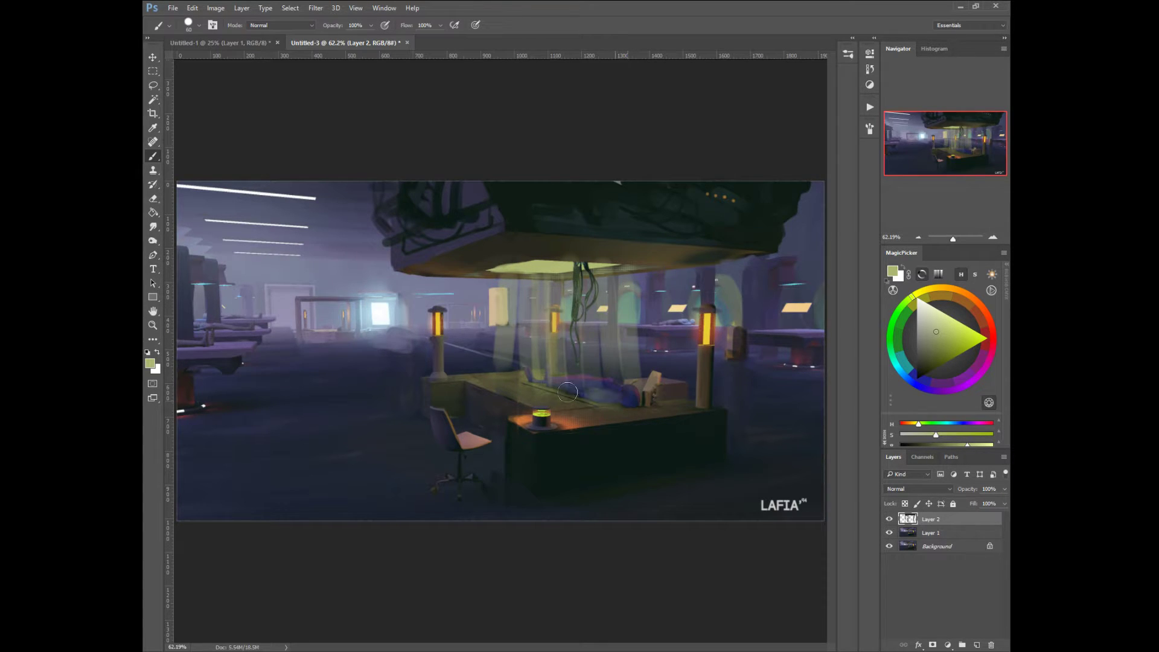
# Step: Spread the yellow-green light over the body and bench top and fill in the shafts' left side
pyautogui.moveTo(568, 393); pyautogui.dragTo(591, 388)
pyautogui.moveTo(528, 301); pyautogui.dragTo(531, 370)
pyautogui.moveTo(515, 322); pyautogui.dragTo(515, 360)
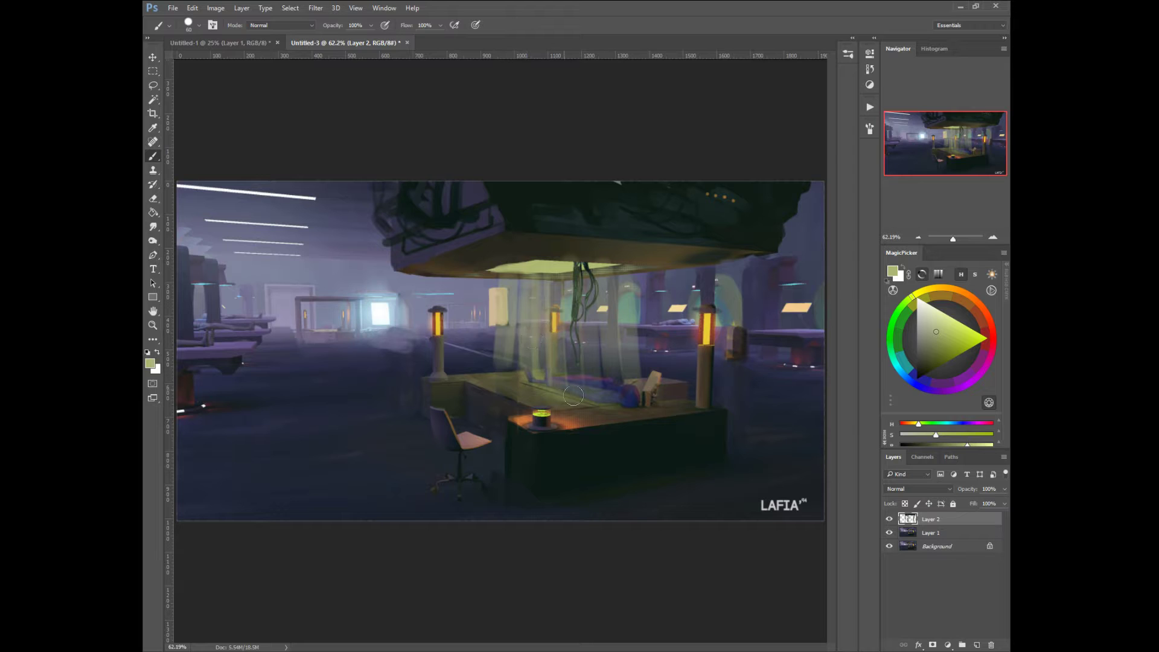
pyautogui.moveTo(574, 395)
pyautogui.mouseDown()
pyautogui.moveTo(515, 383)
pyautogui.moveTo(559, 398)
pyautogui.moveTo(542, 392)
pyautogui.moveTo(605, 389)
pyautogui.moveTo(563, 381)
pyautogui.mouseUp()
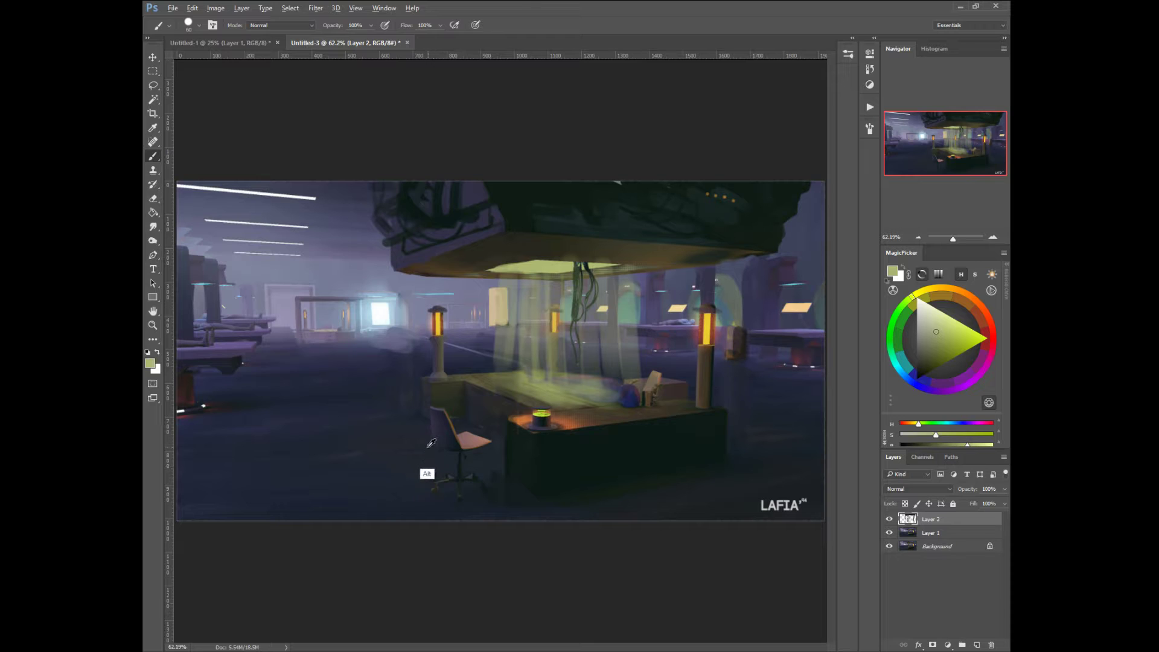
# Step: Paint out the office chair's legs and wheels with dark floor tones sampled around it
pyautogui.keyDown('alt'); pyautogui.click(427, 472); pyautogui.keyUp('alt')
pyautogui.keyDown('alt'); pyautogui.click(444, 463); pyautogui.keyUp('alt')
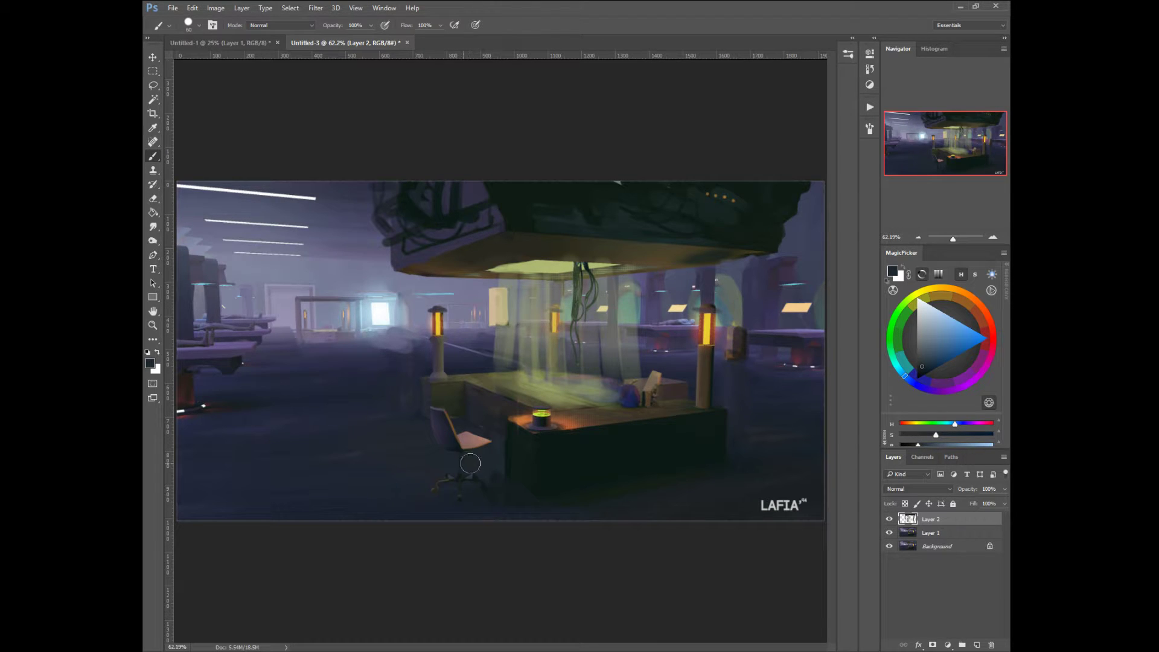
pyautogui.moveTo(458, 471)
pyautogui.mouseDown()
pyautogui.moveTo(432, 487)
pyautogui.moveTo(461, 500)
pyautogui.moveTo(449, 477)
pyautogui.moveTo(443, 499)
pyautogui.moveTo(487, 506)
pyautogui.moveTo(479, 484)
pyautogui.mouseUp()
pyautogui.keyDown('alt'); pyautogui.click(443, 514); pyautogui.keyUp('alt')
pyautogui.keyDown('alt'); pyautogui.click(450, 430); pyautogui.keyUp('alt')
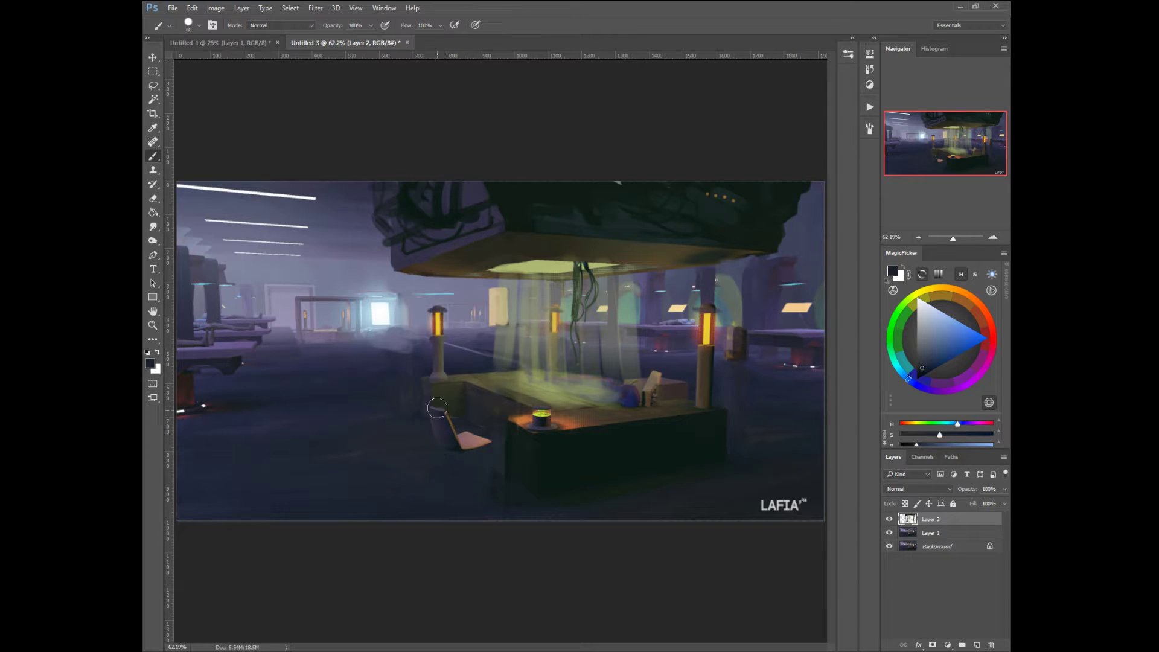
# Step: Repaint the chair's backrest as a larger, wider curved shell using dark purples sampled from the chair
pyautogui.press('[')
pyautogui.press('[')
pyautogui.press('[')
pyautogui.press('[')
pyautogui.press('[')
pyautogui.moveTo(448, 425)
pyautogui.mouseDown()
pyautogui.moveTo(405, 373)
pyautogui.moveTo(433, 386)
pyautogui.moveTo(411, 377)
pyautogui.moveTo(435, 425)
pyautogui.moveTo(413, 380)
pyautogui.moveTo(427, 442)
pyautogui.mouseUp()
pyautogui.keyDown('alt'); pyautogui.click(435, 424); pyautogui.keyUp('alt')
pyautogui.press(']')
pyautogui.press(']')
pyautogui.press(']')
pyautogui.moveTo(417, 382)
pyautogui.mouseDown()
pyautogui.moveTo(454, 451)
pyautogui.moveTo(424, 441)
pyautogui.moveTo(488, 448)
pyautogui.moveTo(438, 448)
pyautogui.moveTo(420, 433)
pyautogui.moveTo(444, 436)
pyautogui.mouseUp()
# Step: Paint a dark curved underside beneath the chair's seat with sampled dark tones
pyautogui.keyDown('alt'); pyautogui.click(459, 446); pyautogui.keyUp('alt')
pyautogui.press('[')
pyautogui.press('[')
pyautogui.press('[')
pyautogui.keyDown('alt'); pyautogui.click(474, 457); pyautogui.keyUp('alt')
pyautogui.press('[')
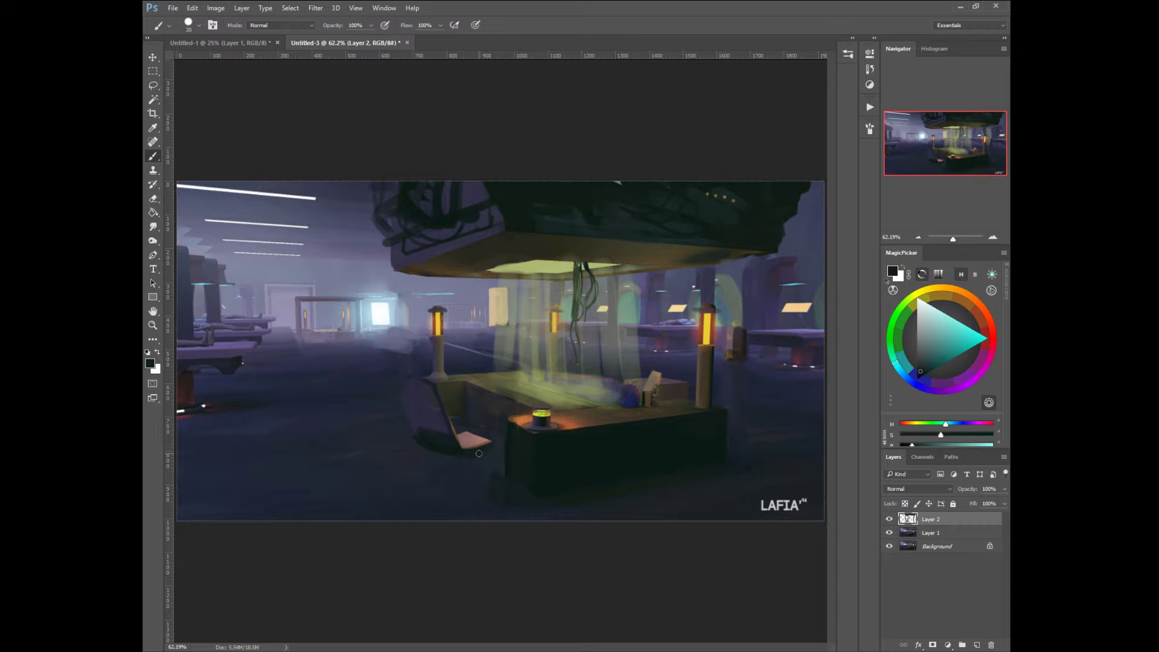
# Step: Thicken the chair's dark underside and blend it into the backrest with a larger brush and sampled tones
pyautogui.keyDown('alt'); pyautogui.click(435, 435); pyautogui.keyUp('alt')
pyautogui.press(']')
pyautogui.press(']')
pyautogui.press(']')
pyautogui.press(']')
pyautogui.press(']')
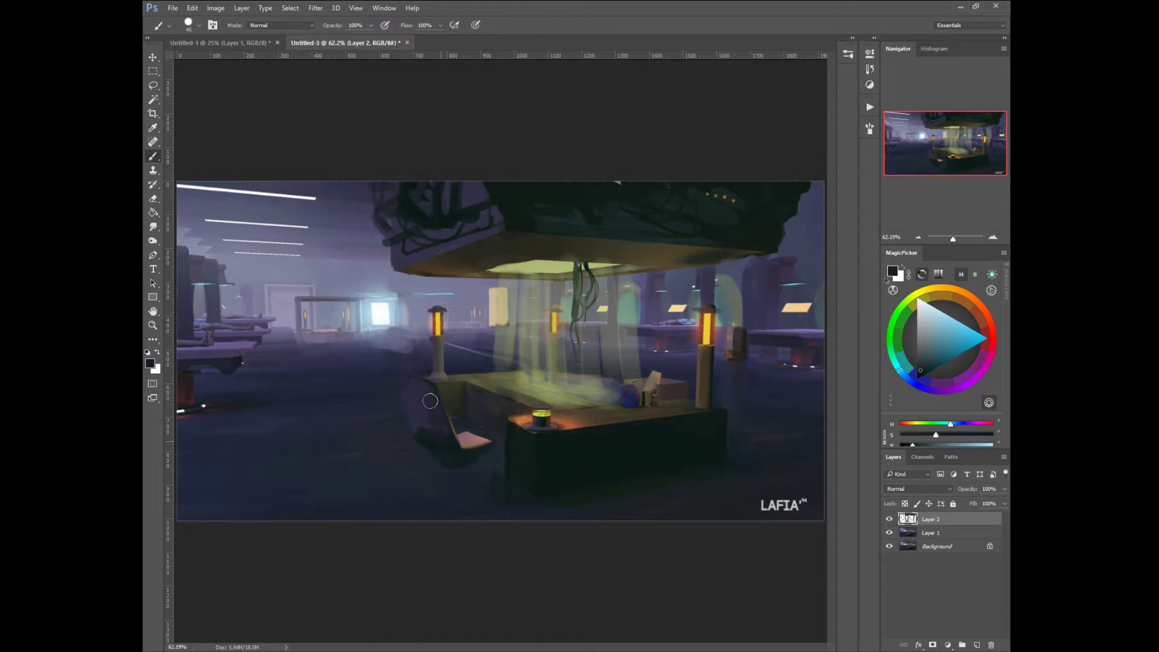
pyautogui.keyDown('alt'); pyautogui.click(421, 441); pyautogui.keyUp('alt')
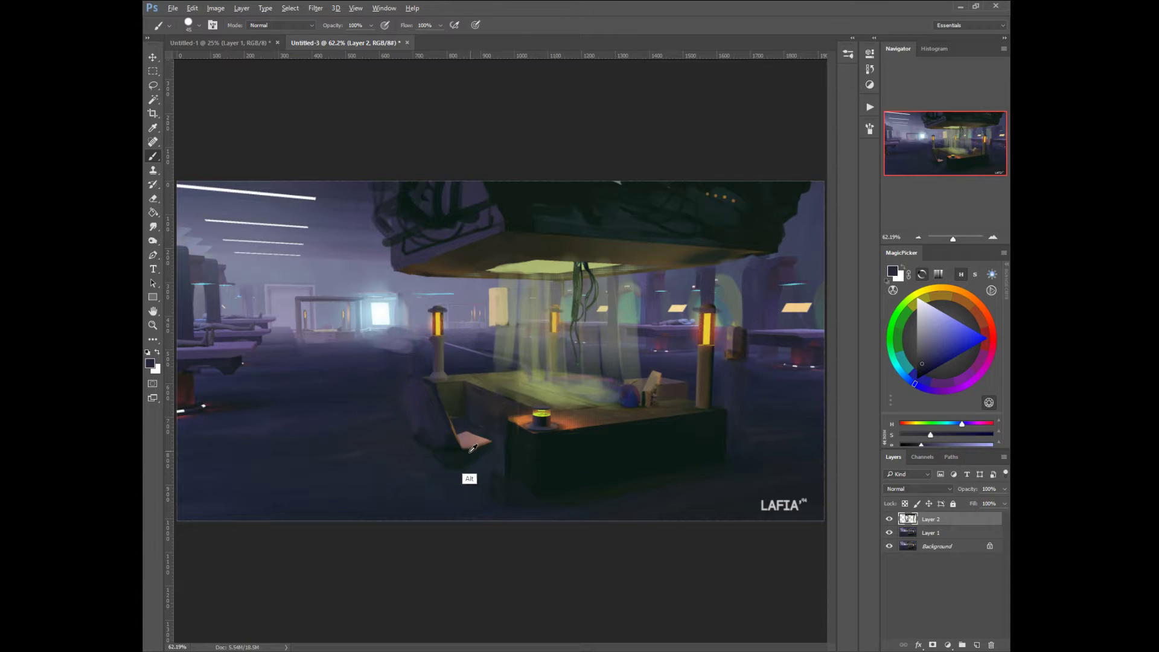
# Step: Break up the pink seat with dark tone and add small muted pink touches along the seat and backrest edge
pyautogui.keyDown('alt'); pyautogui.click(466, 477); pyautogui.keyUp('alt')
pyautogui.moveTo(457, 441)
pyautogui.mouseDown()
pyautogui.moveTo(486, 447)
pyautogui.moveTo(460, 443)
pyautogui.moveTo(483, 435)
pyautogui.moveTo(452, 424)
pyautogui.mouseUp()
pyautogui.keyDown('alt'); pyautogui.click(470, 430); pyautogui.keyUp('alt')
pyautogui.press('[')
pyautogui.press('[')
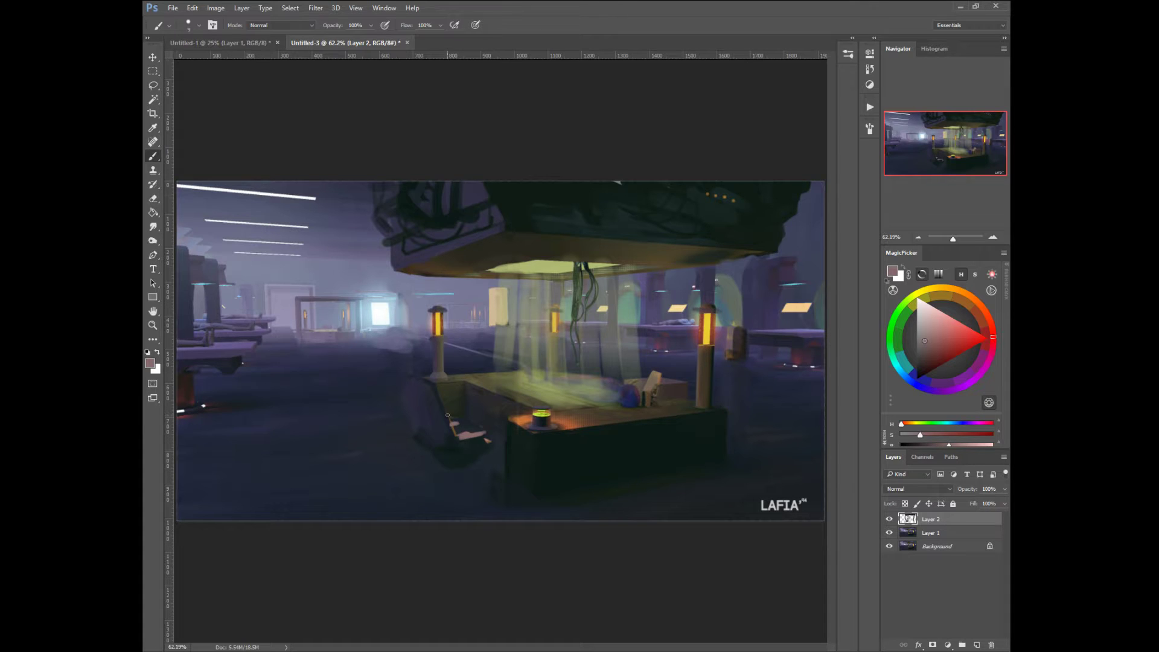
# Step: Paint a soft dark shadow on the floor beneath the floating chair and beside the bench using sampled floor tones
pyautogui.press('alt')
pyautogui.keyDown('alt'); pyautogui.click(466, 482); pyautogui.keyUp('alt')
pyautogui.press(']')
pyautogui.press(']')
pyautogui.press(']')
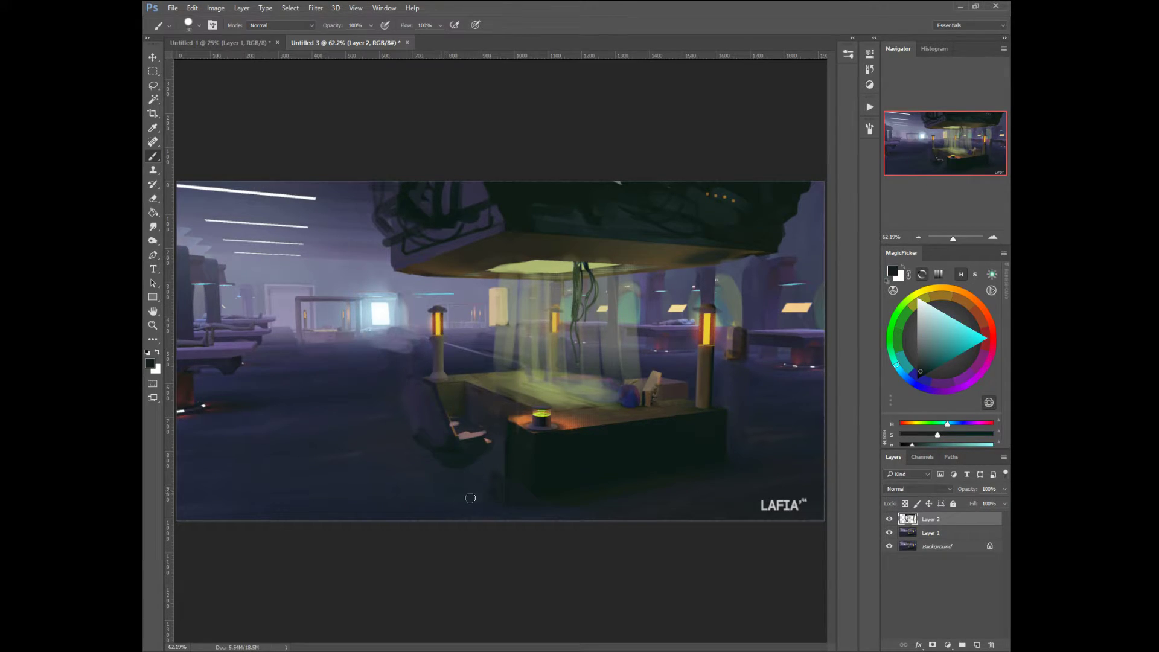
pyautogui.keyDown('alt'); pyautogui.click(490, 469); pyautogui.keyUp('alt')
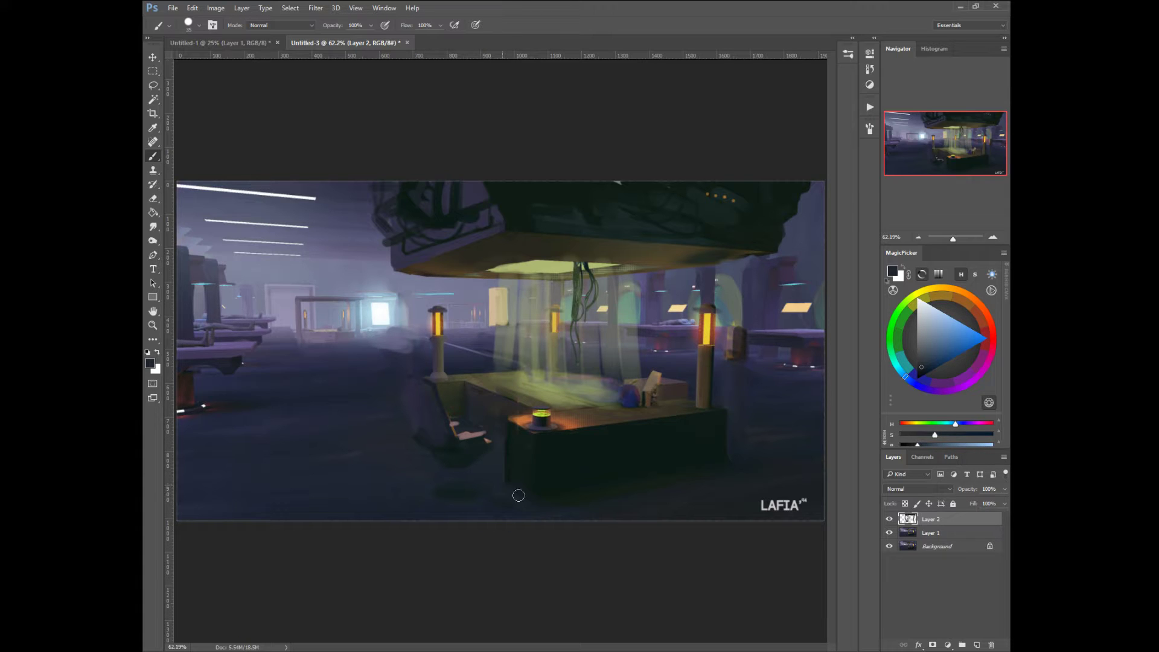
pyautogui.keyDown('alt'); pyautogui.click(453, 483); pyautogui.keyUp('alt')
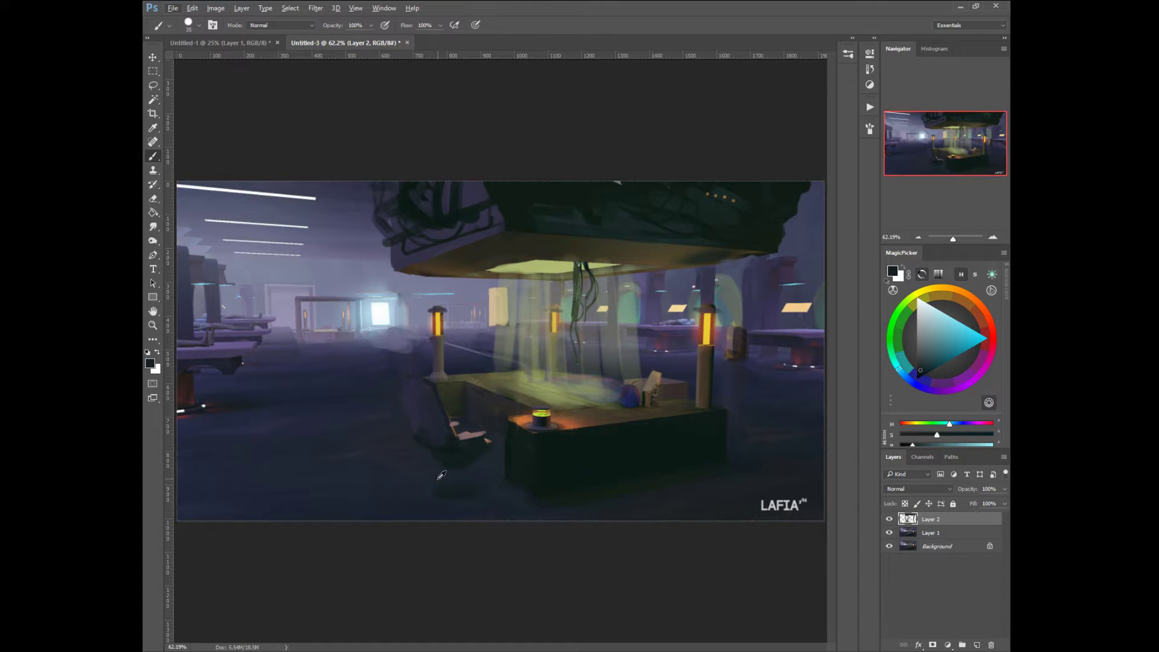
# Step: Add orange glints to the chair's seat and two curved cyan light strips down its backrest with sampled colours
pyautogui.keyDown('alt'); pyautogui.click(522, 419); pyautogui.keyUp('alt')
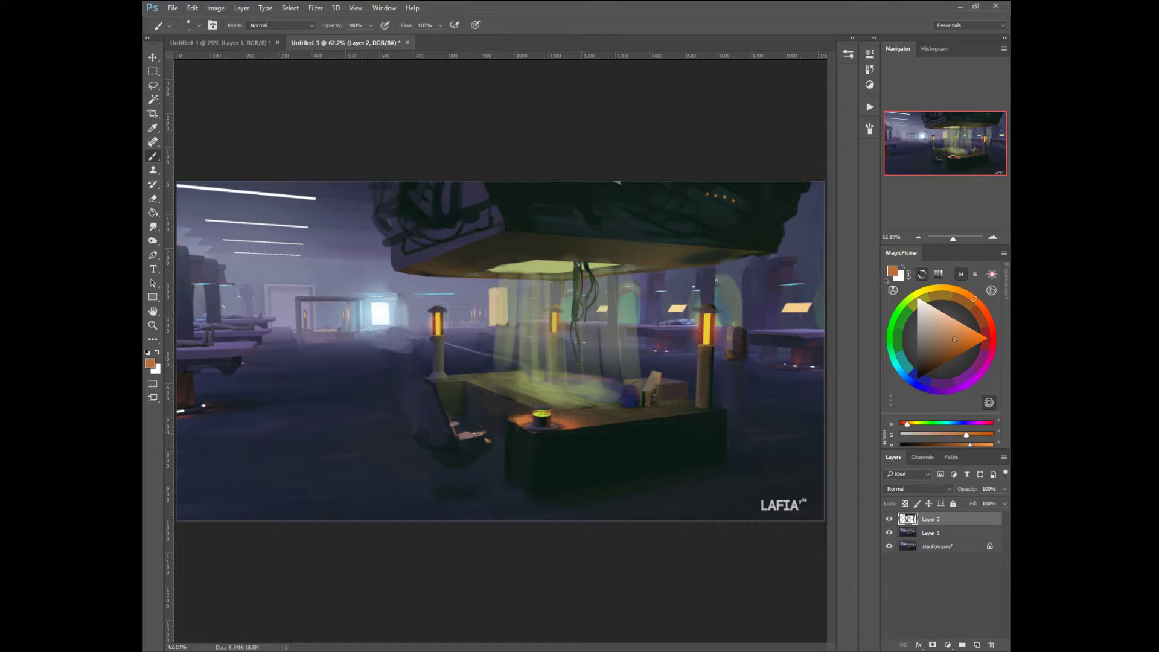
pyautogui.moveTo(481, 434); pyautogui.dragTo(484, 440)
pyautogui.click(454, 424)
pyautogui.keyDown('alt'); pyautogui.click(447, 293); pyautogui.keyUp('alt')
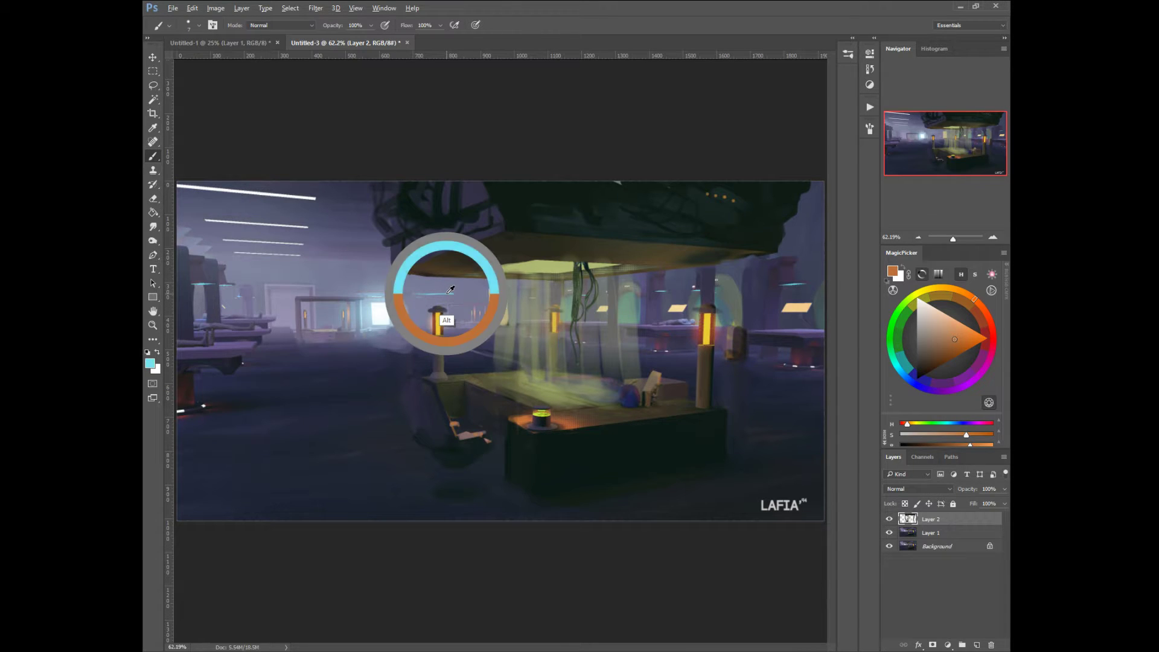
pyautogui.moveTo(423, 391); pyautogui.dragTo(439, 445)
pyautogui.moveTo(407, 390); pyautogui.dragTo(422, 445)
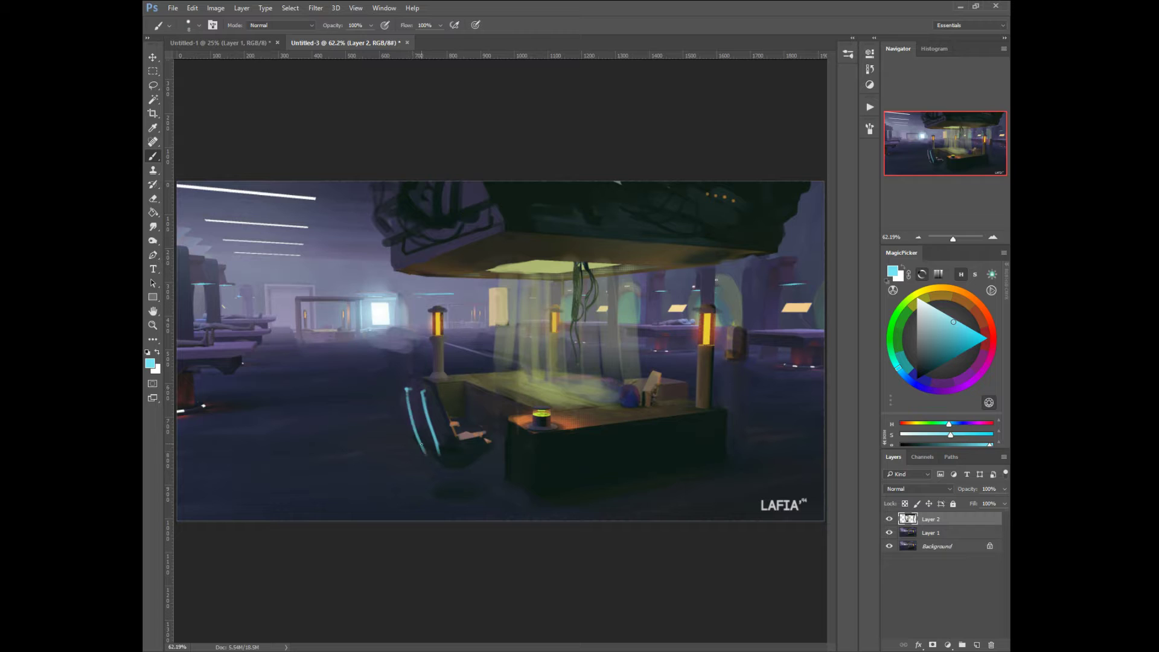
# Step: Trim the lower ends of the cyan strips and clean up the chair's underside with dark tone and the Eraser
pyautogui.keyDown('alt'); pyautogui.click(435, 490); pyautogui.keyUp('alt')
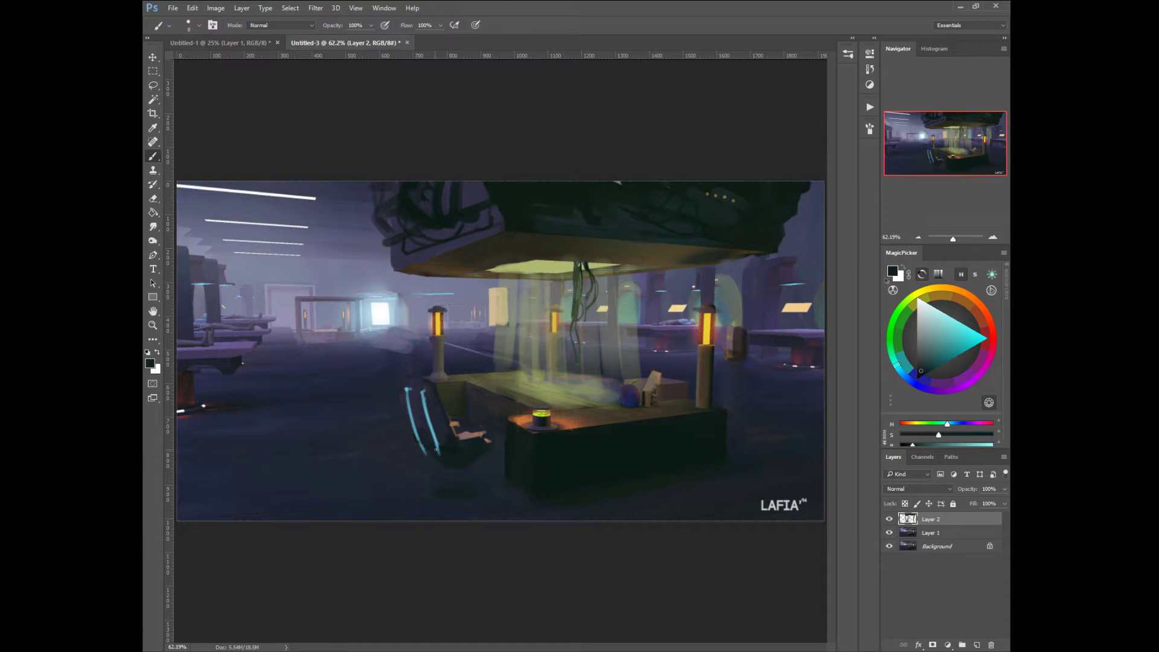
pyautogui.rightClick(420, 451)
pyautogui.click(446, 432)
pyautogui.click(416, 452)
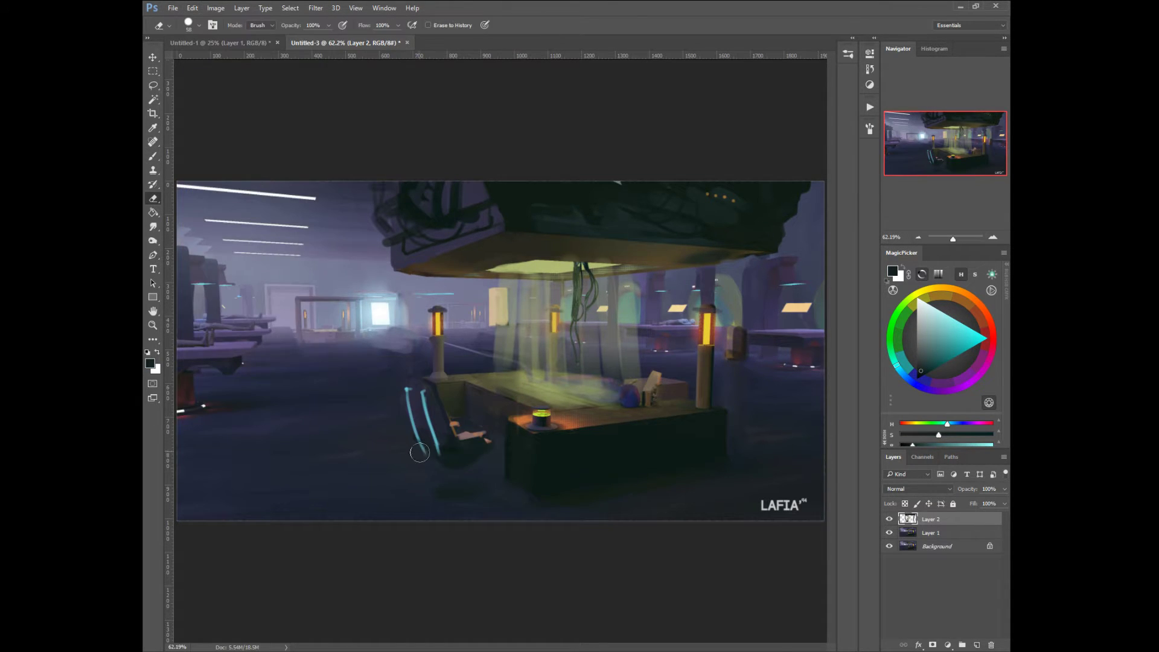
pyautogui.rightClick(417, 460)
pyautogui.click(418, 425)
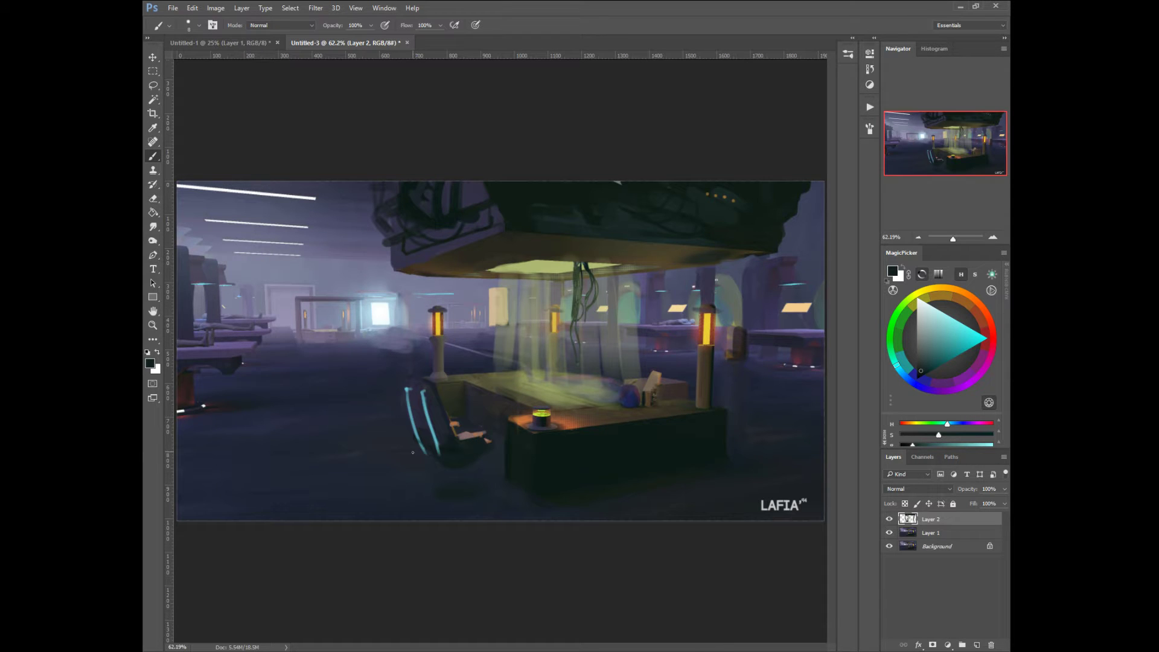
pyautogui.press('e')
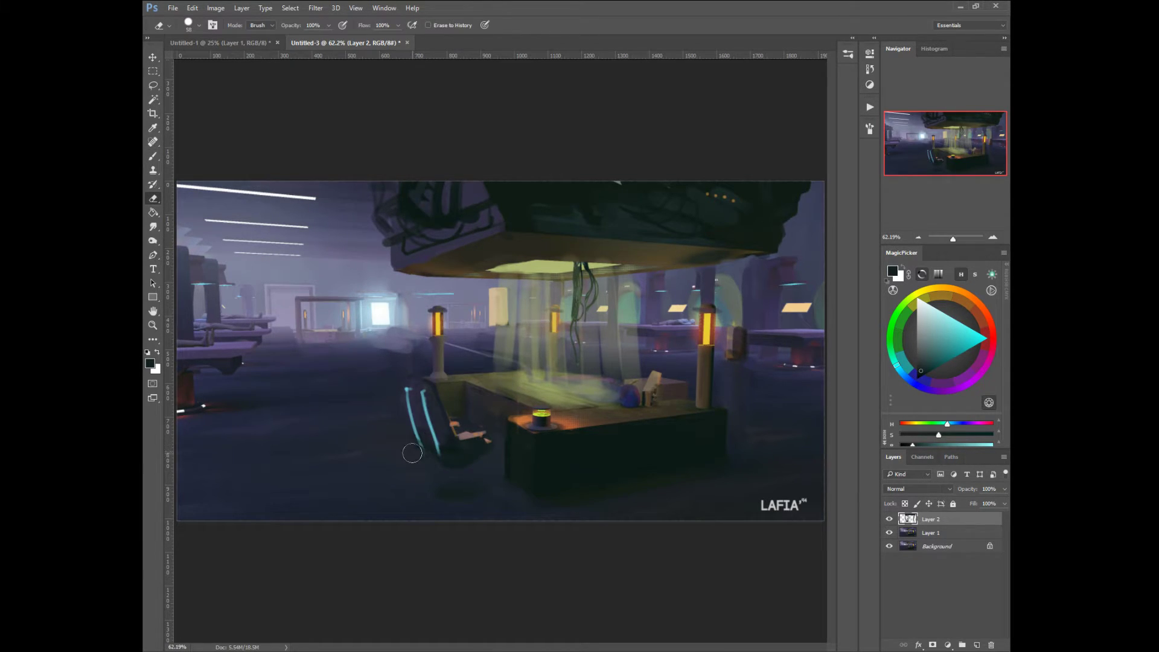
pyautogui.press('[')
pyautogui.press('[')
pyautogui.press('[')
pyautogui.moveTo(463, 456); pyautogui.dragTo(459, 454)
# Step: Paint out the distant booth's corner pillars beside the glowing screen with sampled background lavender tones
pyautogui.rightClick(366, 317)
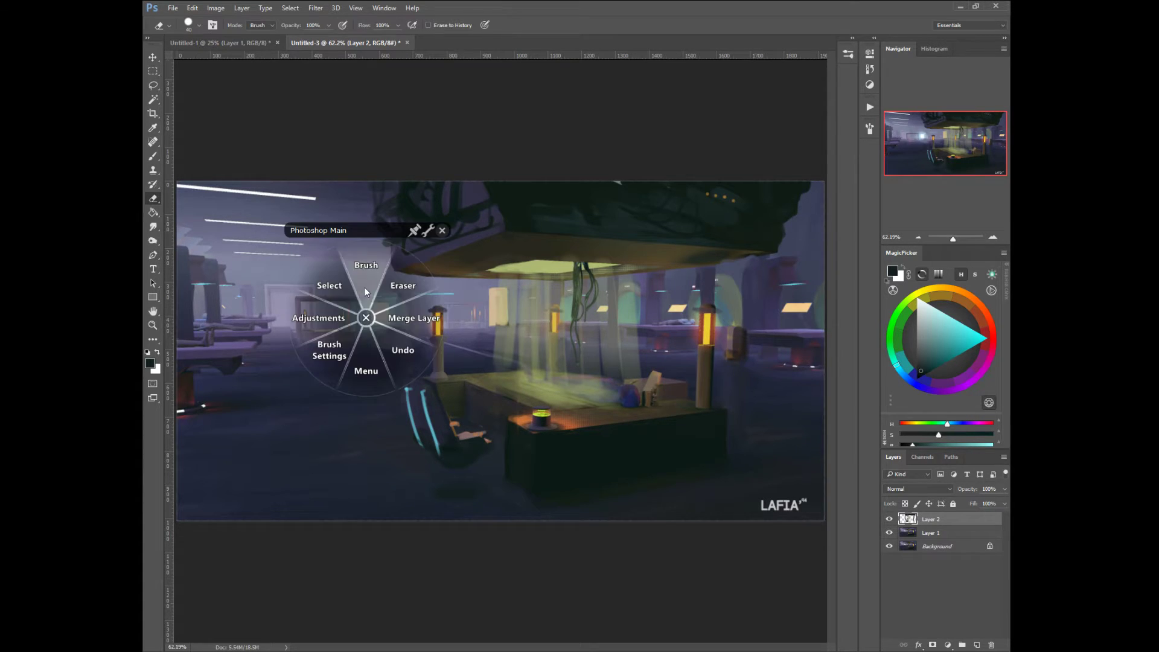
pyautogui.click(366, 292)
pyautogui.keyDown('alt'); pyautogui.click(363, 308); pyautogui.keyUp('alt')
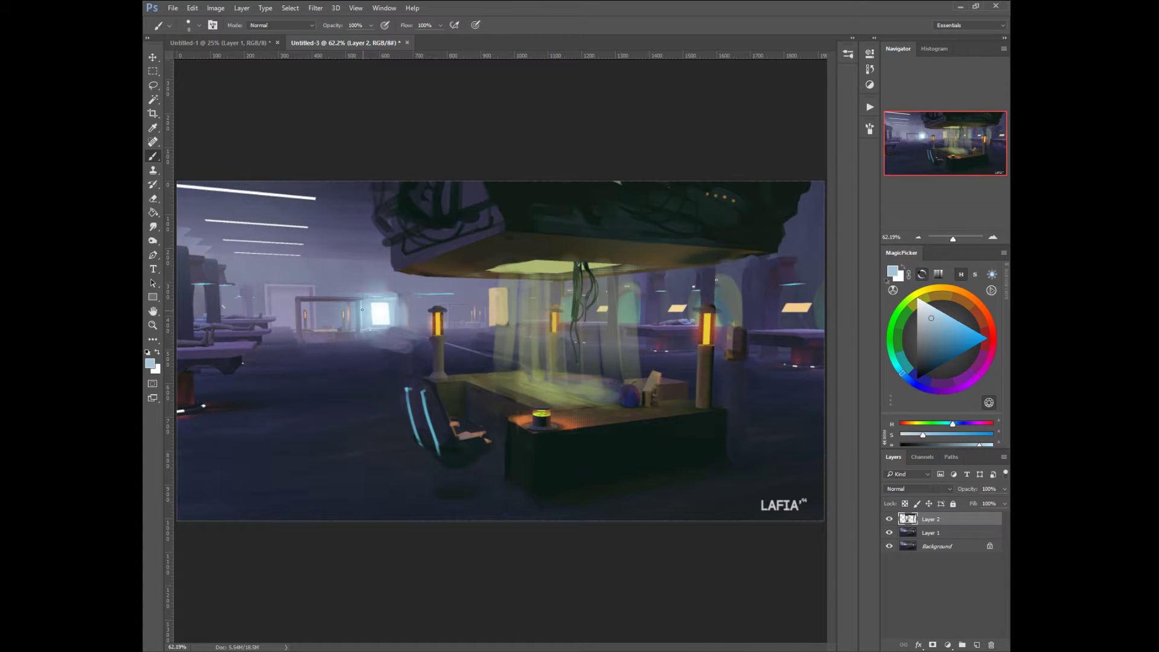
pyautogui.press(']')
pyautogui.press(']')
pyautogui.press(']')
pyautogui.keyDown('alt'); pyautogui.click(296, 330); pyautogui.keyUp('alt')
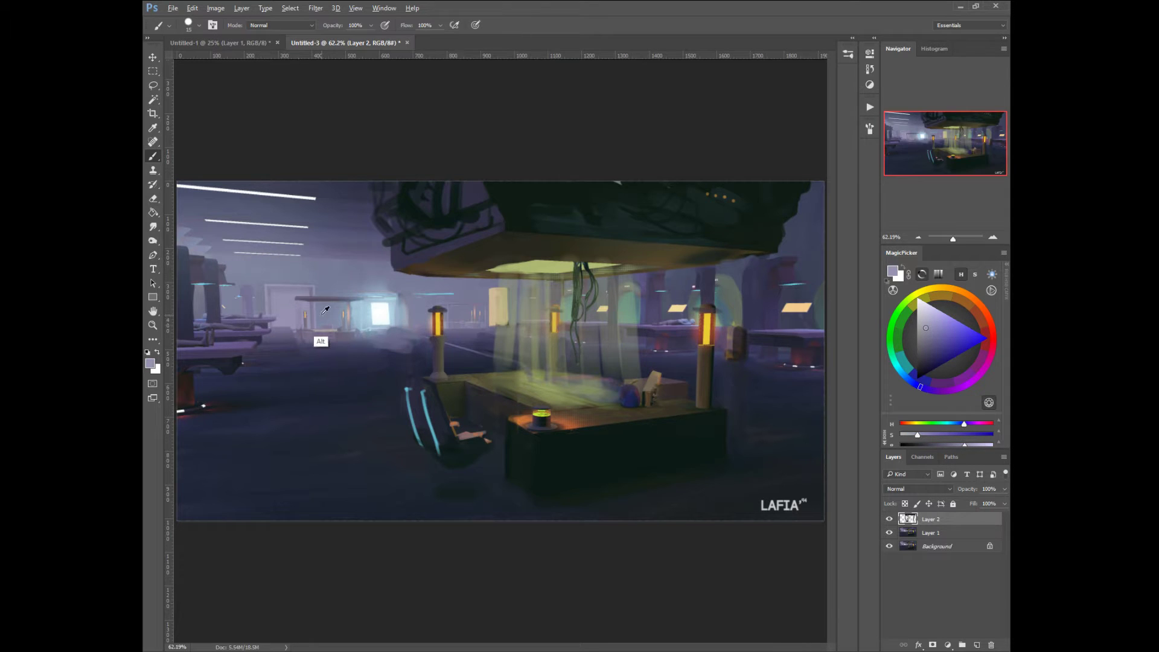
pyautogui.keyDown('alt'); pyautogui.click(314, 341); pyautogui.keyUp('alt')
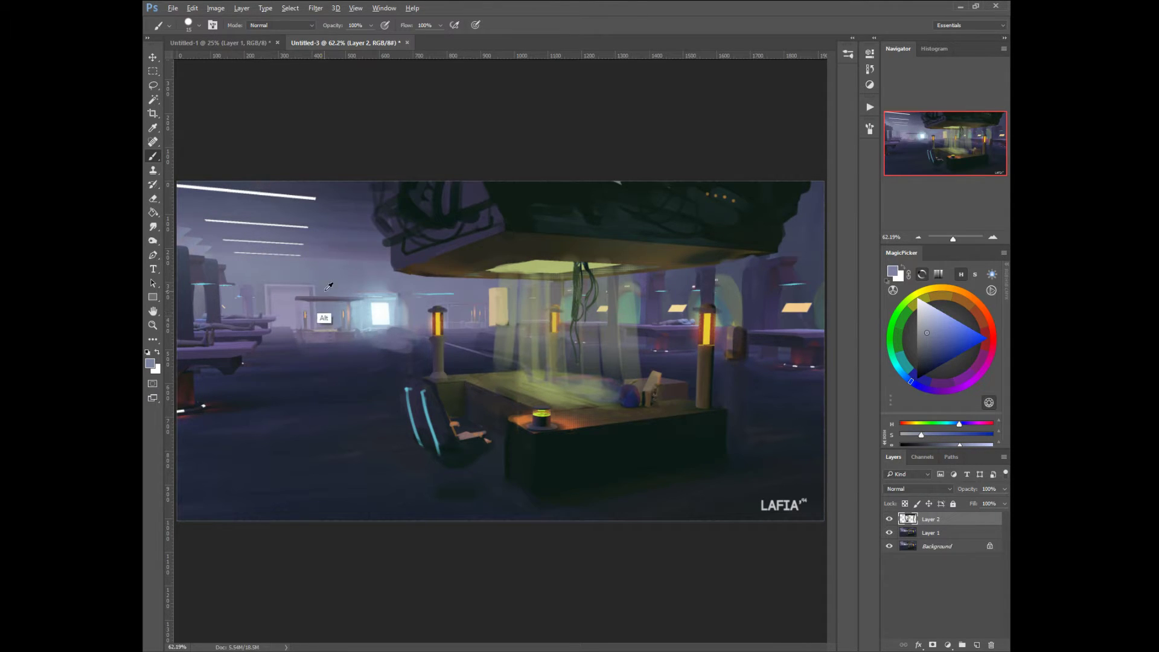
pyautogui.keyDown('alt'); pyautogui.click(319, 291); pyautogui.keyUp('alt')
pyautogui.press('[')
pyautogui.press('[')
pyautogui.keyDown('alt'); pyautogui.click(302, 287); pyautogui.keyUp('alt')
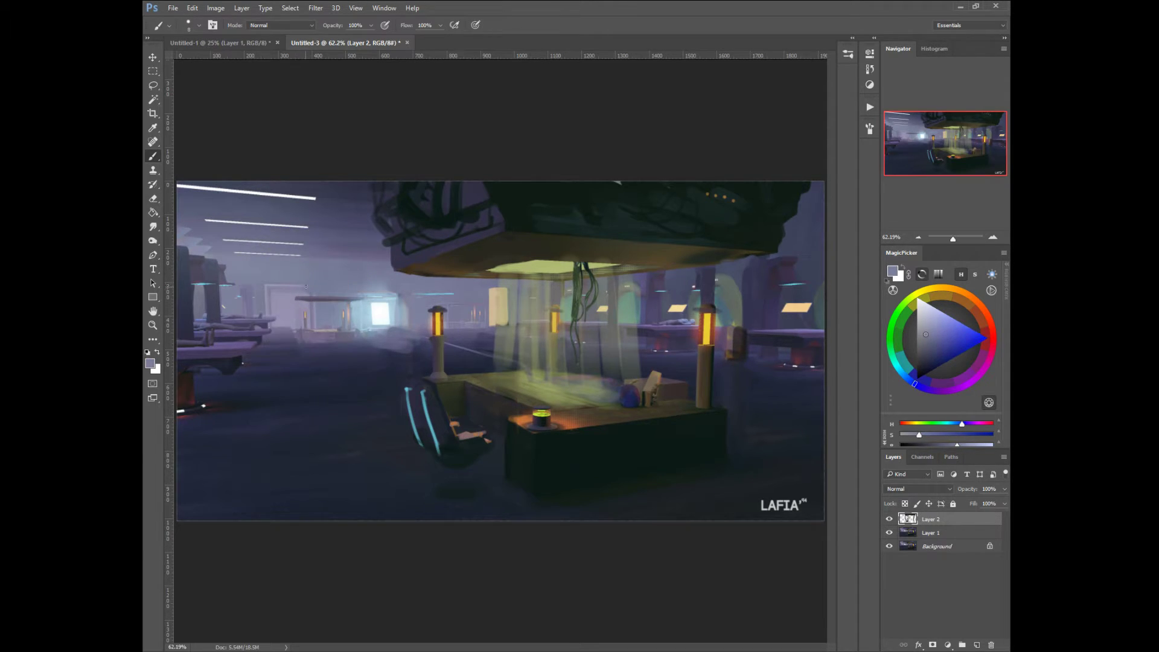
pyautogui.keyDown('alt'); pyautogui.click(296, 298); pyautogui.keyUp('alt')
# Step: Paint over the pillar remnant between the right lamp post and the canopy with colours sampled from the background arch
pyautogui.keyDown('alt'); pyautogui.click(719, 293); pyautogui.keyUp('alt')
pyautogui.press(']')
pyautogui.press(']')
pyautogui.press(']')
pyautogui.press(']')
pyautogui.moveTo(713, 291)
pyautogui.mouseDown()
pyautogui.moveTo(702, 293)
pyautogui.moveTo(717, 282)
pyautogui.moveTo(694, 284)
pyautogui.moveTo(716, 275)
pyautogui.moveTo(698, 273)
pyautogui.mouseUp()
pyautogui.keyDown('alt'); pyautogui.click(721, 280); pyautogui.keyUp('alt')
pyautogui.keyDown('alt'); pyautogui.click(715, 266); pyautogui.keyUp('alt')
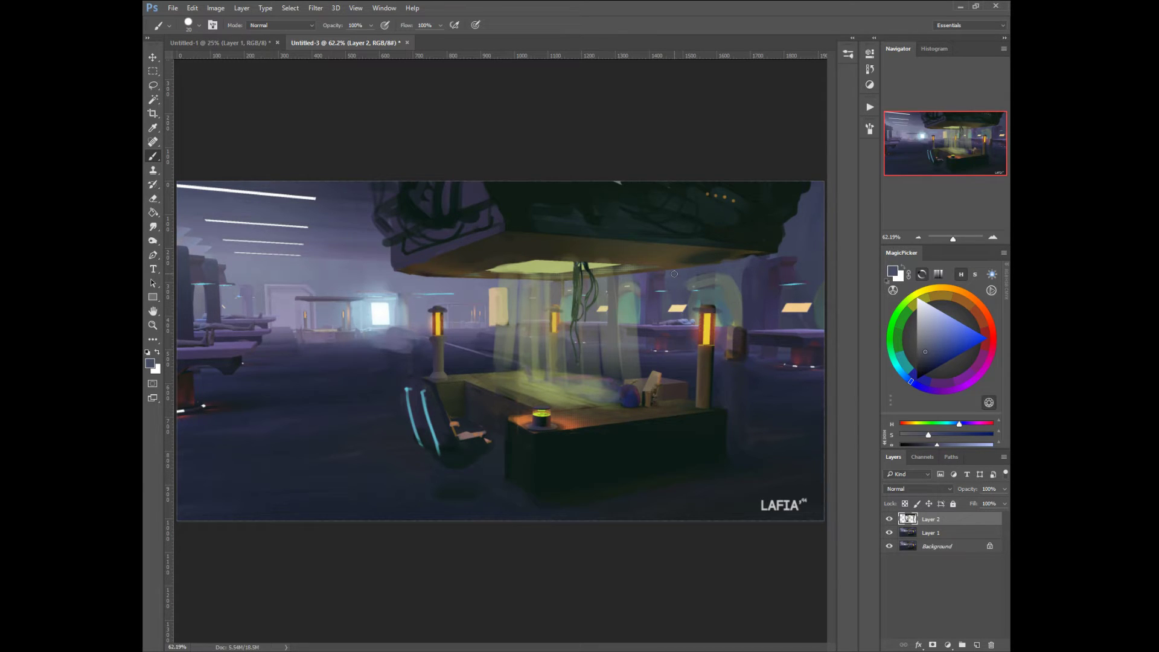
# Step: Add a new layer and paint two thick near-black cables curving from the painting's upper edge to its left edge
pyautogui.keyDown('alt'); pyautogui.click(558, 188); pyautogui.keyUp('alt')
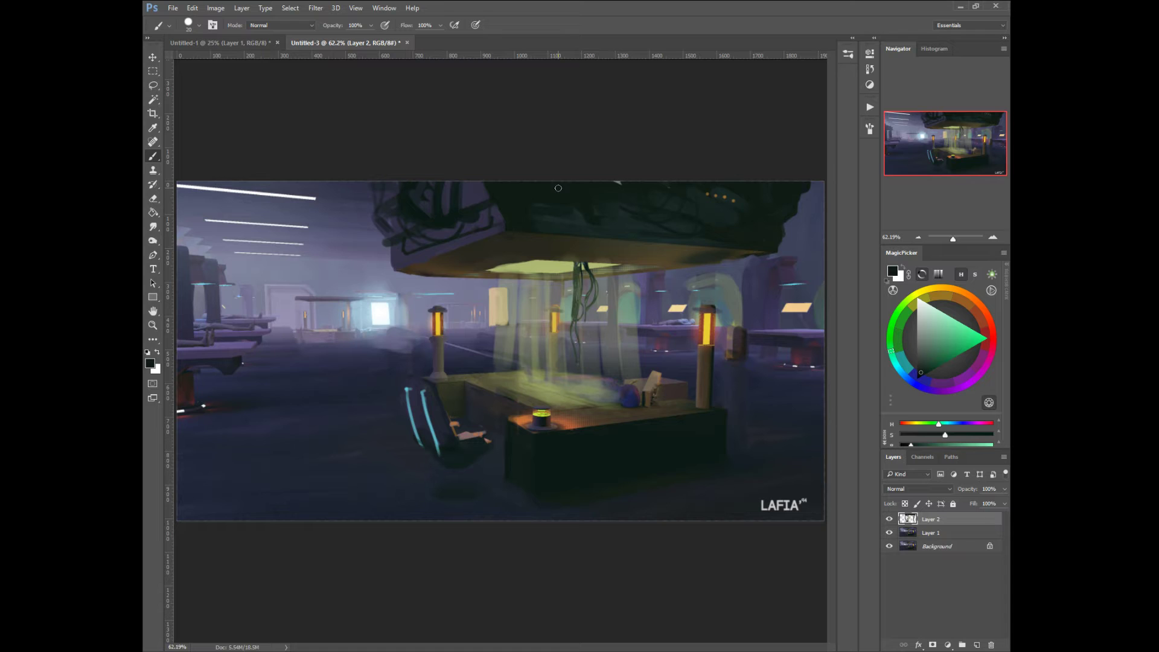
pyautogui.rightClick(448, 271)
pyautogui.click(443, 325)
pyautogui.click(442, 276)
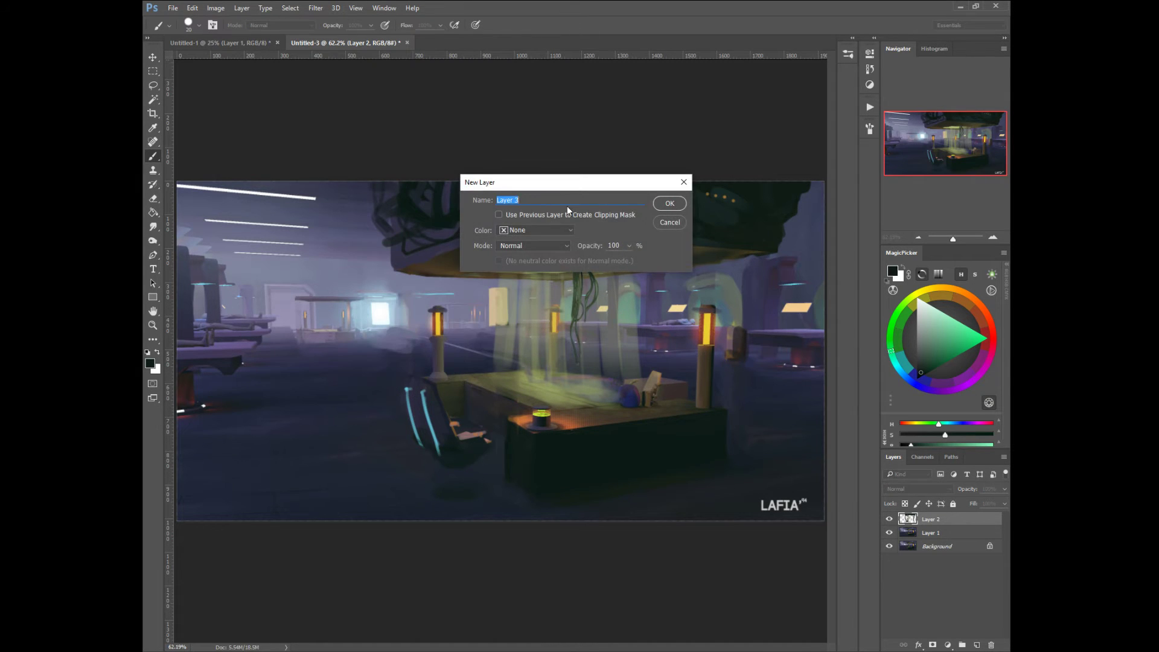
pyautogui.click(663, 201)
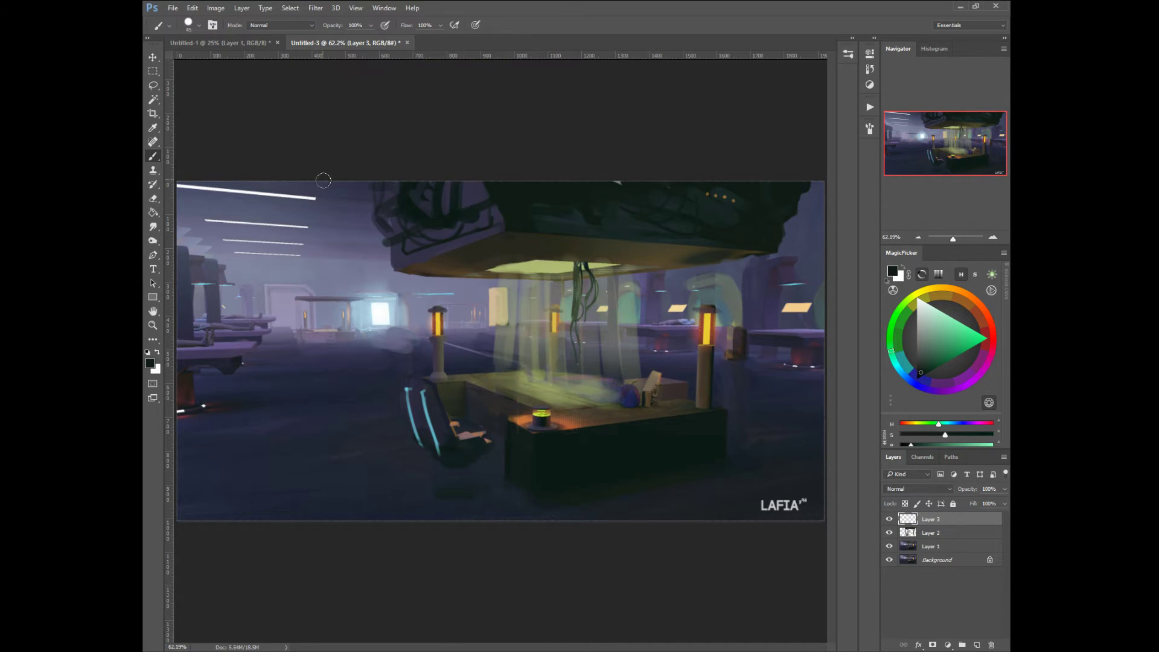
pyautogui.moveTo(306, 180)
pyautogui.mouseDown()
pyautogui.moveTo(304, 224)
pyautogui.moveTo(145, 350)
pyautogui.mouseUp()
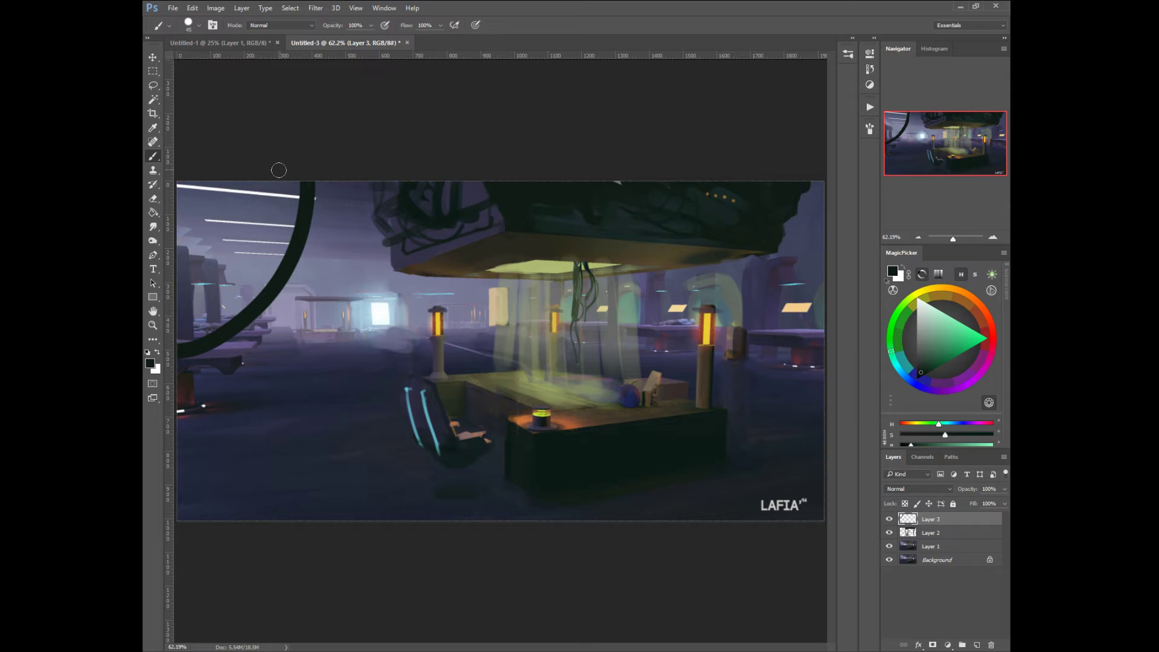
pyautogui.moveTo(279, 170)
pyautogui.mouseDown()
pyautogui.moveTo(274, 212)
pyautogui.moveTo(145, 379)
pyautogui.mouseUp()
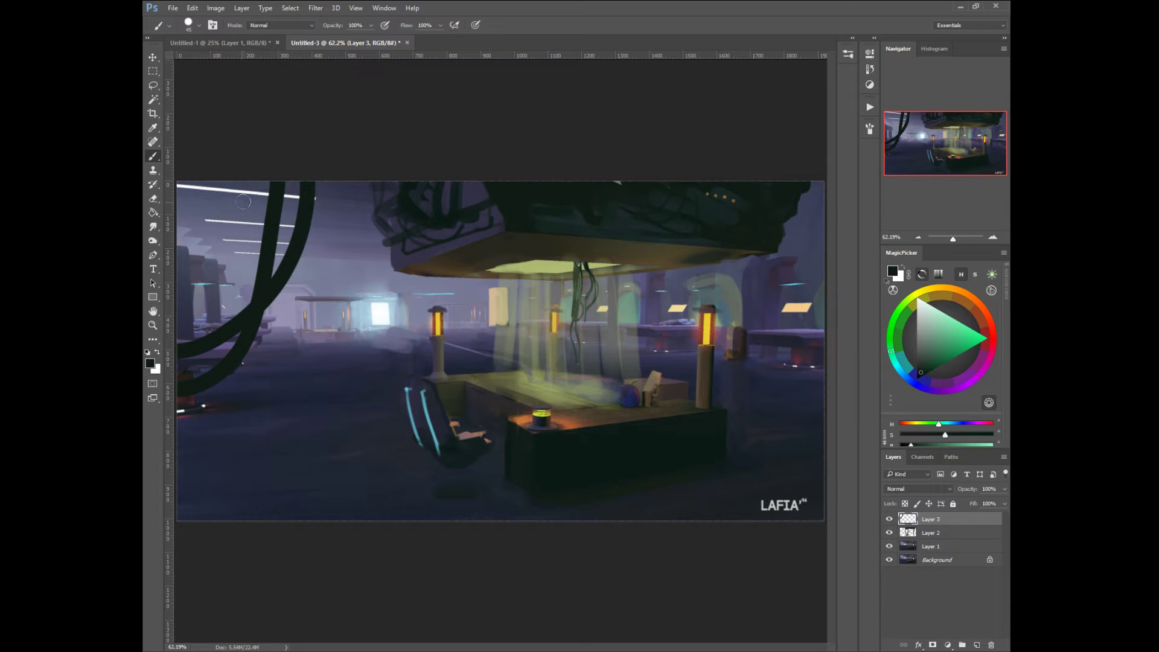
# Step: Paint a thinner near-black cable looping down from the upper edge to the painting's upper-left corner
pyautogui.press('[')
pyautogui.press('[')
pyautogui.press('[')
pyautogui.moveTo(261, 173); pyautogui.dragTo(179, 157)
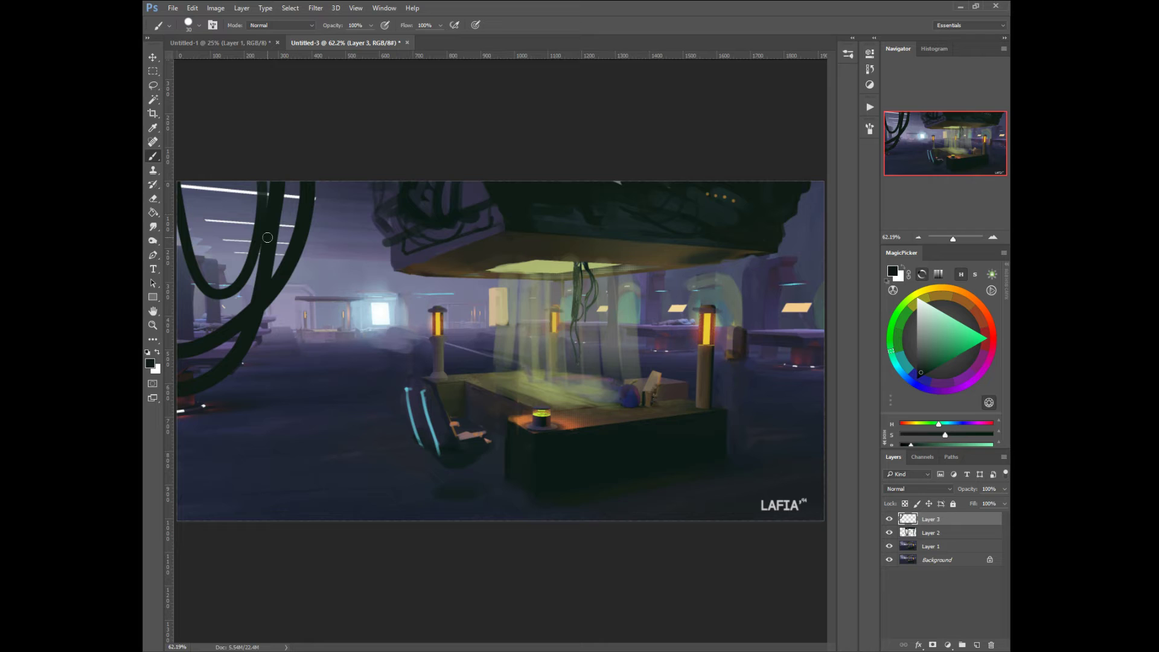
# Step: Paint a jointed mechanical arm hanging from the canopy's glowing opening toward the body in a dark green sampled from the hanging wires
pyautogui.press('[')
pyautogui.keyDown('alt'); pyautogui.click(573, 266); pyautogui.keyUp('alt')
pyautogui.press('[')
pyautogui.press('[')
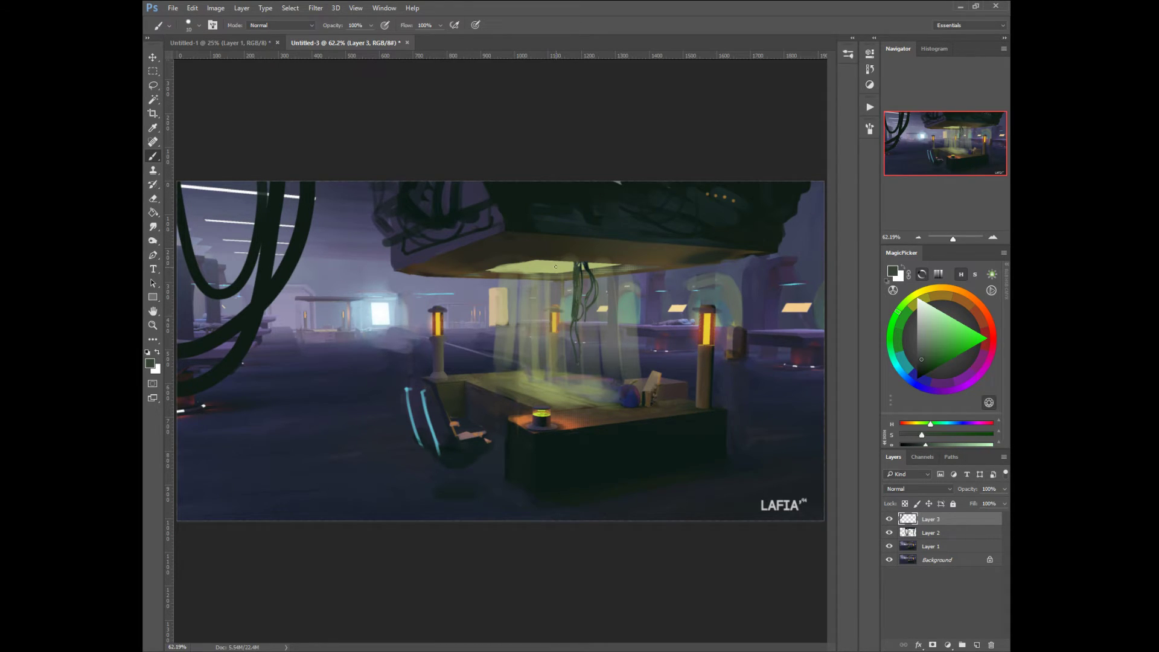
pyautogui.moveTo(555, 266)
pyautogui.mouseDown()
pyautogui.moveTo(555, 310)
pyautogui.moveTo(544, 302)
pyautogui.mouseUp()
pyautogui.moveTo(545, 300); pyautogui.dragTo(558, 310)
pyautogui.moveTo(561, 267)
pyautogui.mouseDown()
pyautogui.moveTo(541, 271)
pyautogui.moveTo(561, 267)
pyautogui.mouseUp()
pyautogui.moveTo(549, 306)
pyautogui.mouseDown()
pyautogui.moveTo(588, 343)
pyautogui.moveTo(595, 371)
pyautogui.mouseUp()
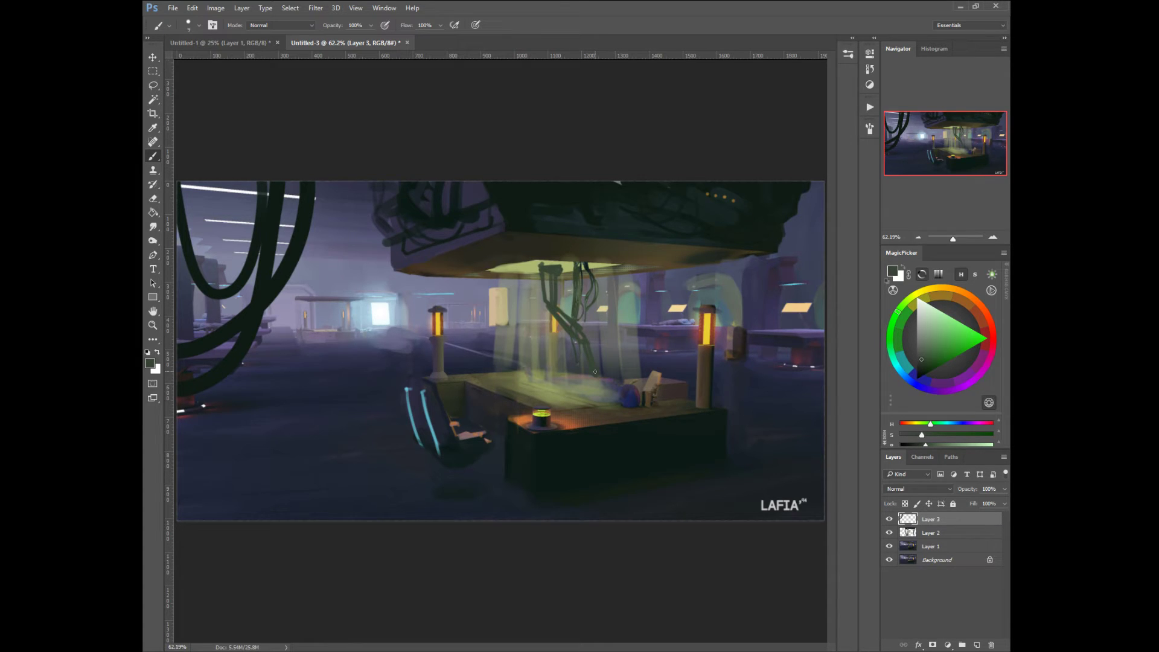
# Step: Paint a second dark green jointed arm beside the first, reaching from the glowing opening down to the slab
pyautogui.keyDown('alt'); pyautogui.click(518, 263); pyautogui.keyUp('alt')
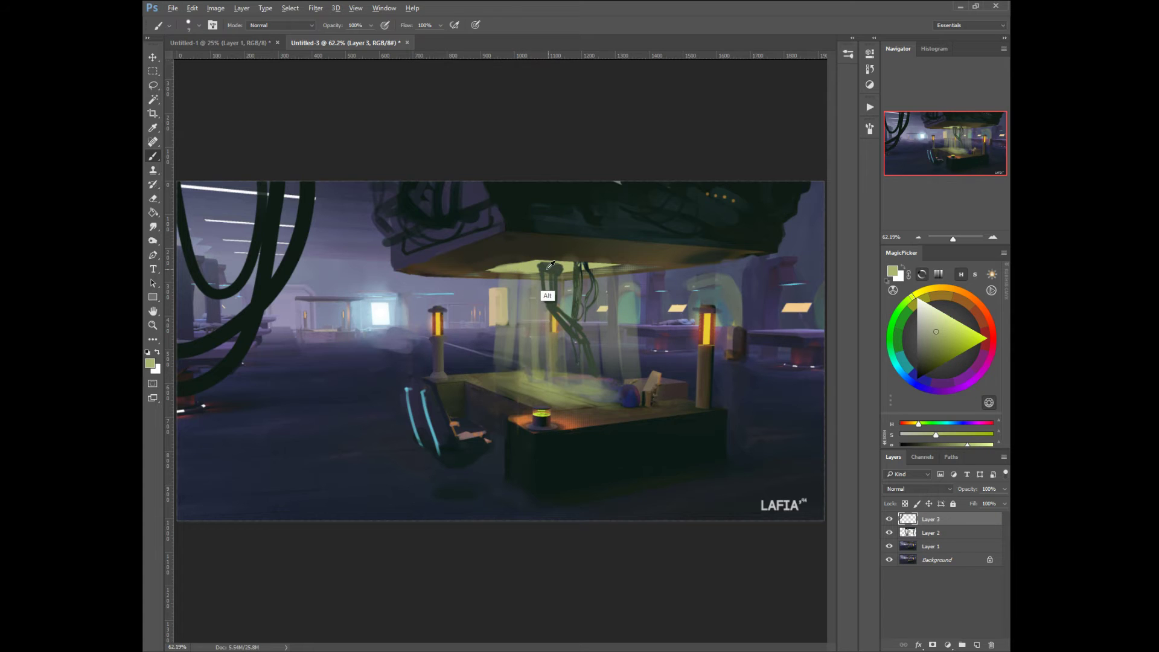
pyautogui.keyDown('alt'); pyautogui.click(546, 268); pyautogui.keyUp('alt')
pyautogui.moveTo(508, 271)
pyautogui.mouseDown()
pyautogui.moveTo(520, 299)
pyautogui.moveTo(523, 276)
pyautogui.moveTo(522, 308)
pyautogui.moveTo(559, 338)
pyautogui.moveTo(560, 375)
pyautogui.mouseUp()
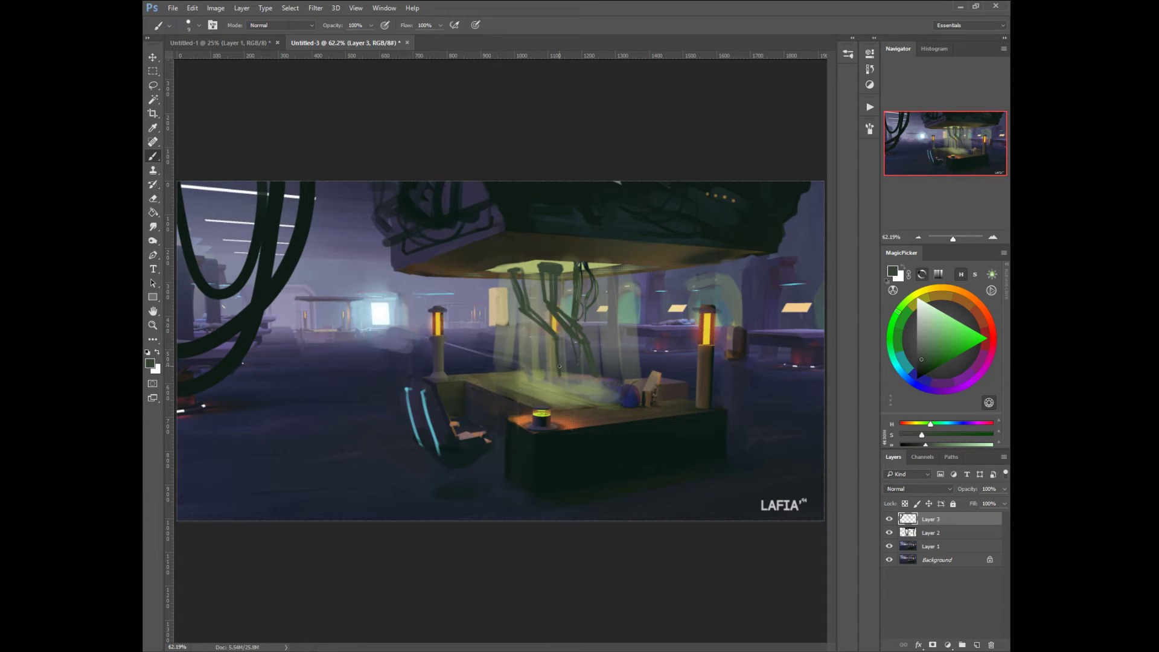
# Step: Add pale yellow-green highlights, sampled from the canopy light, along the lower segments of both mechanical arms
pyautogui.keyDown('alt'); pyautogui.click(564, 262); pyautogui.keyUp('alt')
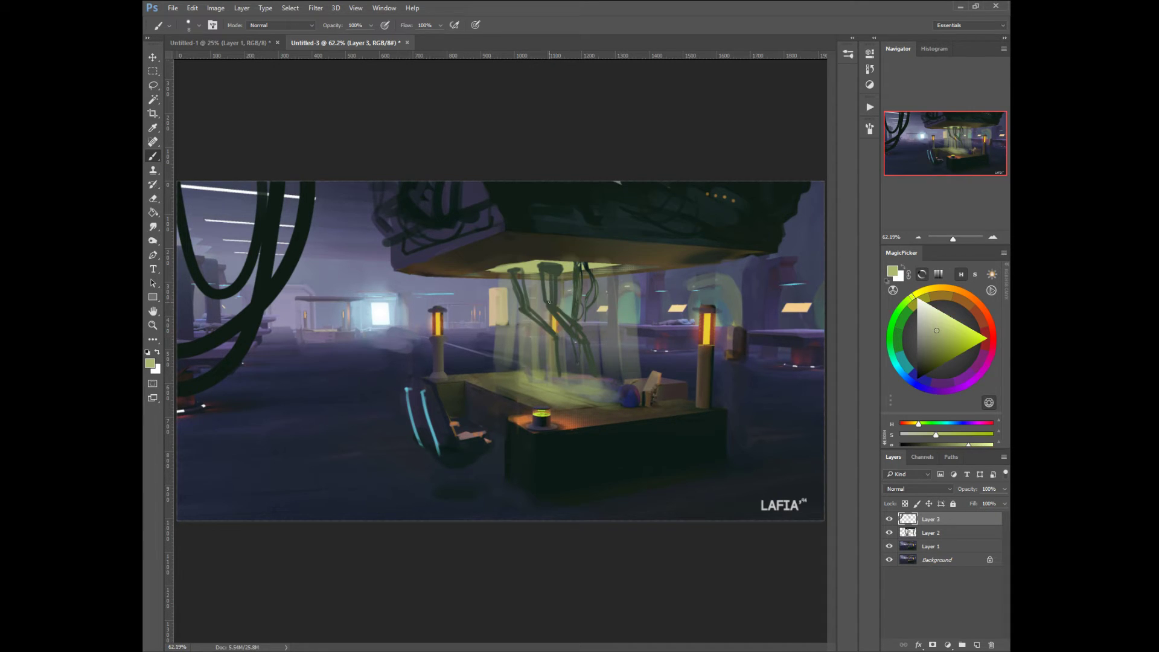
pyautogui.moveTo(549, 301); pyautogui.dragTo(586, 330)
pyautogui.moveTo(530, 307); pyautogui.dragTo(554, 333)
pyautogui.moveTo(528, 312); pyautogui.dragTo(540, 321)
# Step: Merge Layer 3 down into Layer 2
pyautogui.rightClick(512, 371)
pyautogui.click(541, 378)
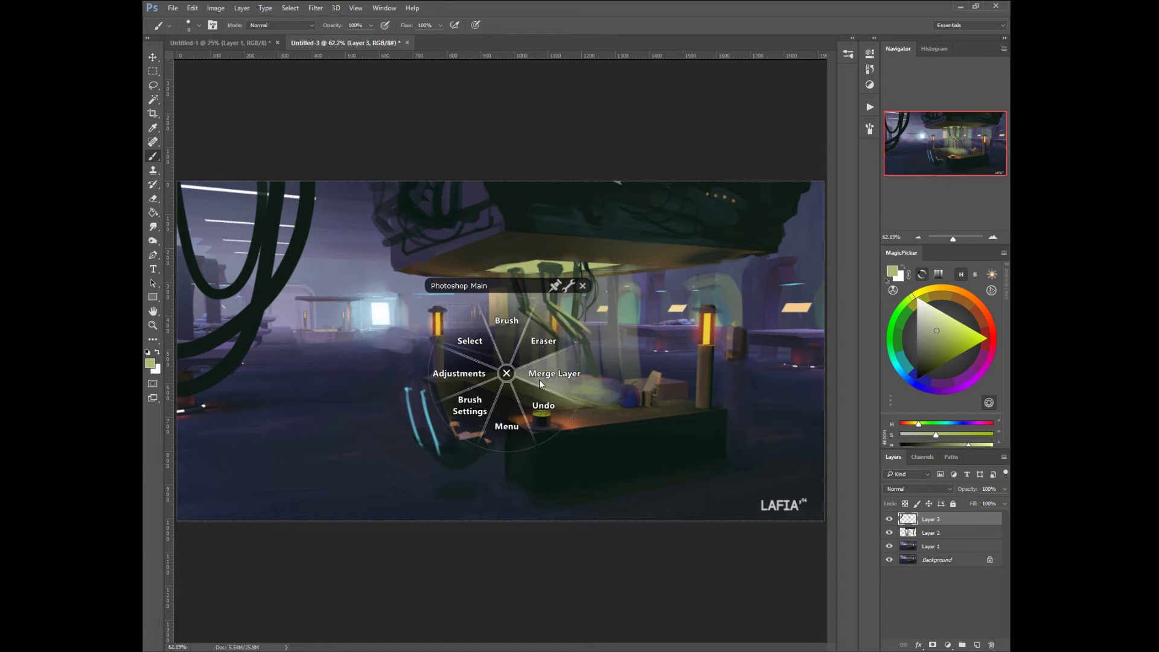
pyautogui.rightClick(552, 379)
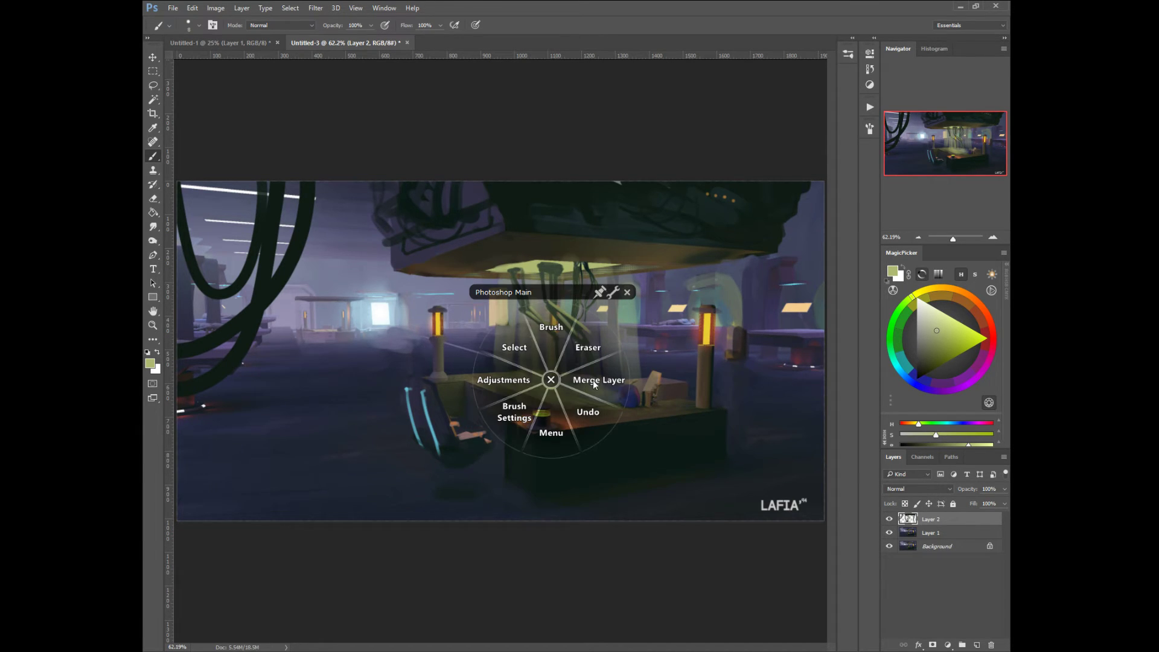
pyautogui.click(551, 379)
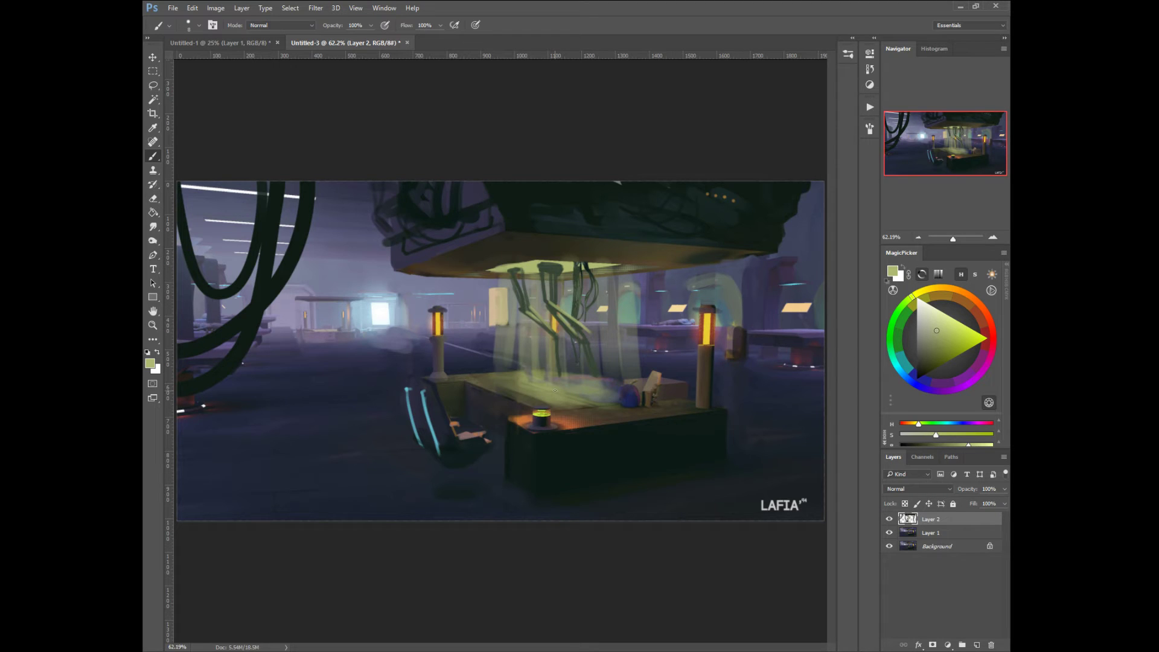
# Step: Paint a thick near-black cable sagging from the canopy's right end to the painting's right edge, using the sampled cable colour
pyautogui.keyDown('alt'); pyautogui.click(264, 284); pyautogui.keyUp('alt')
pyautogui.press(']')
pyautogui.press(']')
pyautogui.press(']')
pyautogui.press(']')
pyautogui.press(']')
pyautogui.press(']')
pyautogui.press(']')
pyautogui.press(']')
pyautogui.press(']')
pyautogui.press(']')
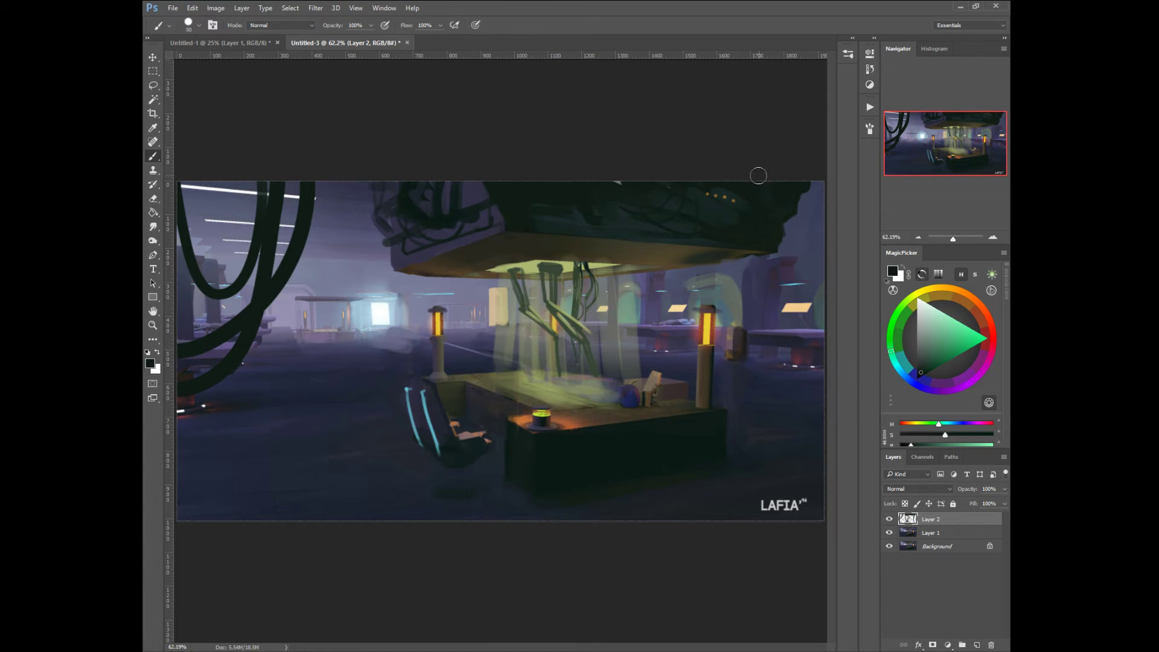
pyautogui.moveTo(758, 181)
pyautogui.mouseDown()
pyautogui.moveTo(796, 333)
pyautogui.moveTo(822, 302)
pyautogui.mouseUp()
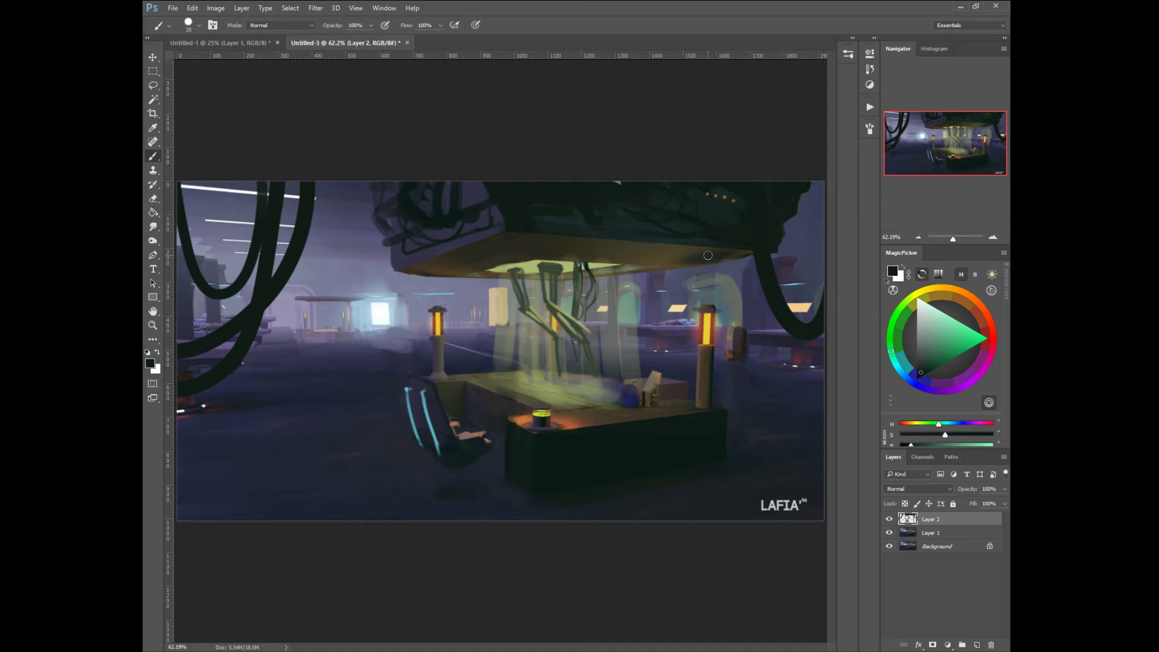
# Step: Hang thin near-black cable loops beneath the canopy's right and left ends, redoing the left loop shorter
pyautogui.press('[')
pyautogui.press('[')
pyautogui.press('[')
pyautogui.press('[')
pyautogui.moveTo(738, 253)
pyautogui.mouseDown()
pyautogui.moveTo(734, 291)
pyautogui.moveTo(721, 253)
pyautogui.moveTo(710, 263)
pyautogui.moveTo(719, 252)
pyautogui.moveTo(721, 280)
pyautogui.moveTo(692, 269)
pyautogui.mouseUp()
pyautogui.moveTo(419, 266)
pyautogui.mouseDown()
pyautogui.moveTo(432, 308)
pyautogui.moveTo(447, 269)
pyautogui.mouseUp()
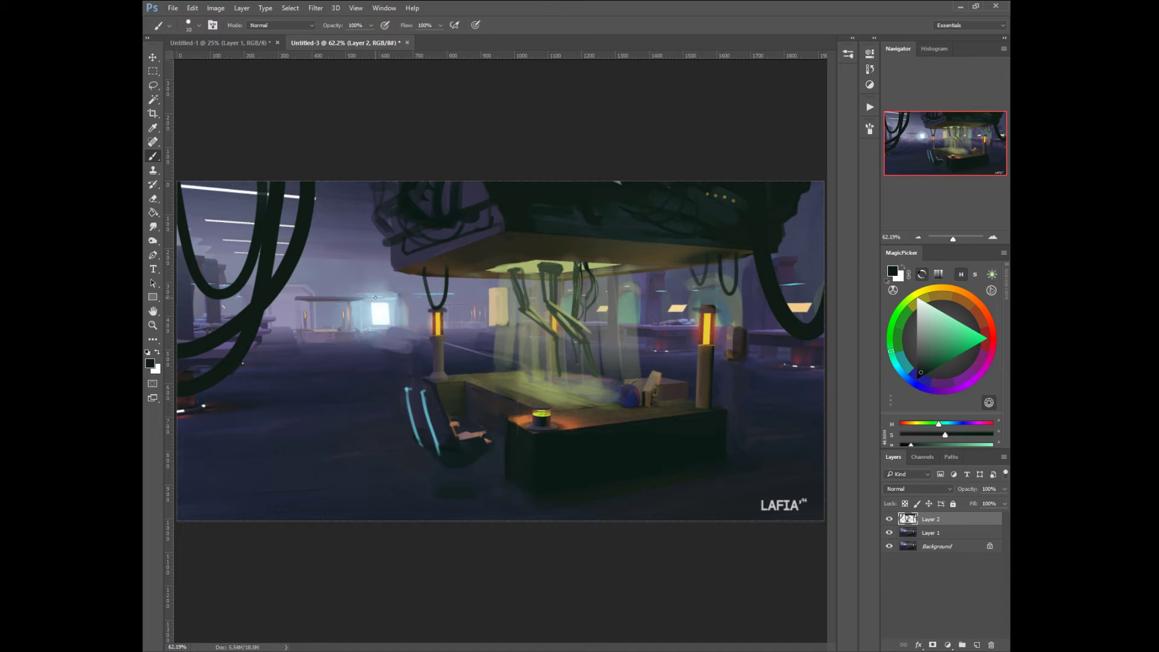
pyautogui.hotkey('ctrl', 'z')
pyautogui.moveTo(416, 265)
pyautogui.mouseDown()
pyautogui.moveTo(434, 287)
pyautogui.moveTo(437, 263)
pyautogui.mouseUp()
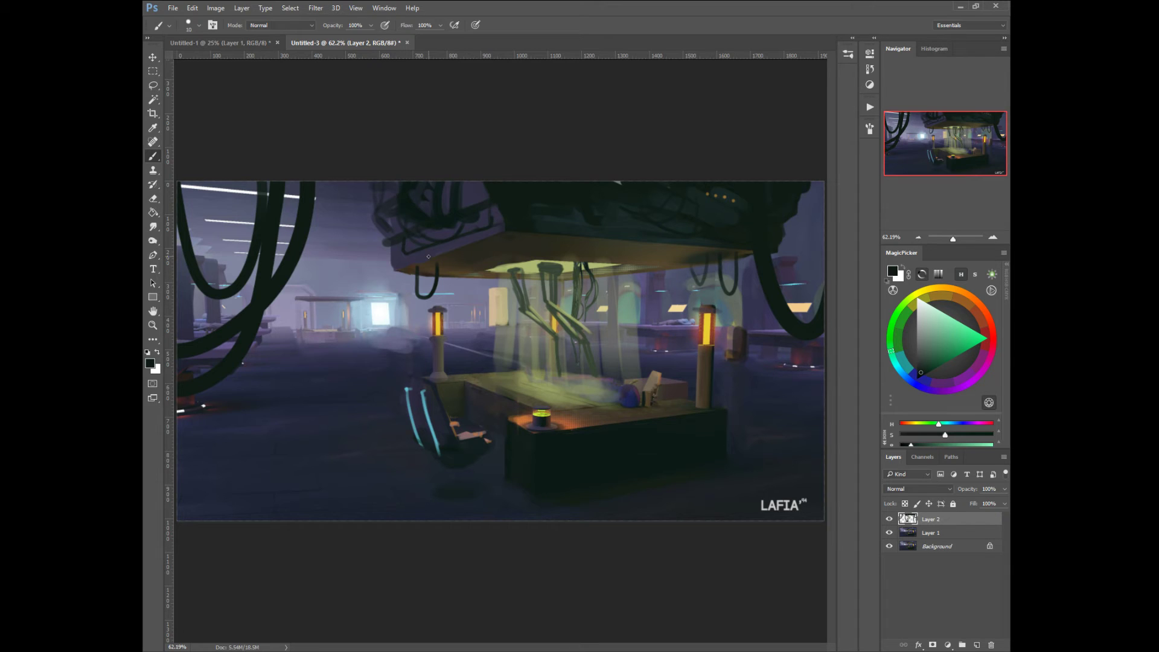
# Step: Edge the right foreground cable where it crosses the canopy with a dark violet sampled from the canopy's side
pyautogui.keyDown('alt'); pyautogui.click(425, 258); pyautogui.keyUp('alt')
pyautogui.press(']')
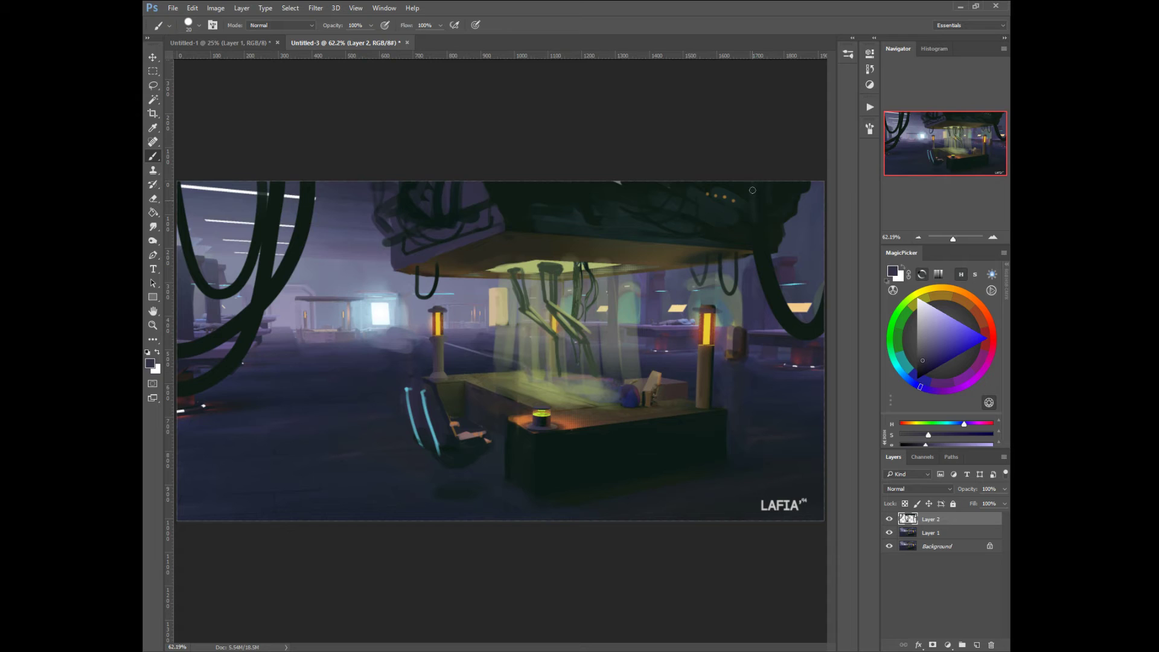
pyautogui.moveTo(753, 190); pyautogui.dragTo(757, 245)
pyautogui.press('[')
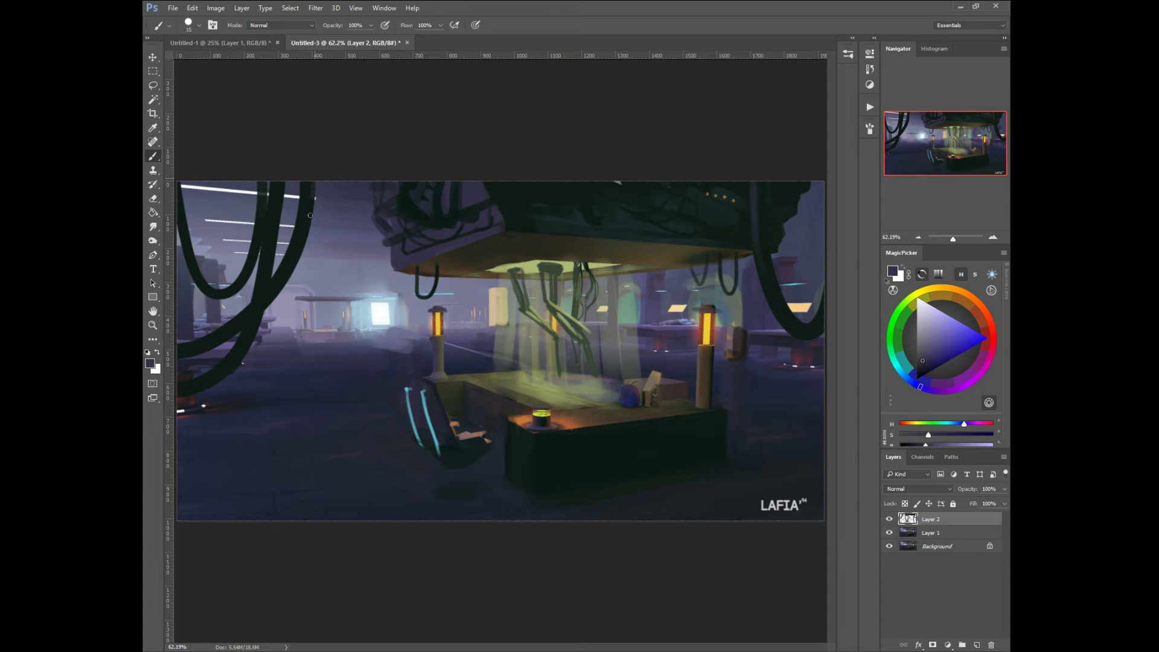
# Step: Brush grey highlights, sampled from the light shafts, along the edges of the foreground cables on the painting's left side
pyautogui.keyDown('alt'); pyautogui.click(528, 342); pyautogui.keyUp('alt')
pyautogui.moveTo(304, 235); pyautogui.dragTo(302, 239)
pyautogui.moveTo(314, 183); pyautogui.dragTo(296, 263)
pyautogui.moveTo(313, 195); pyautogui.dragTo(293, 268)
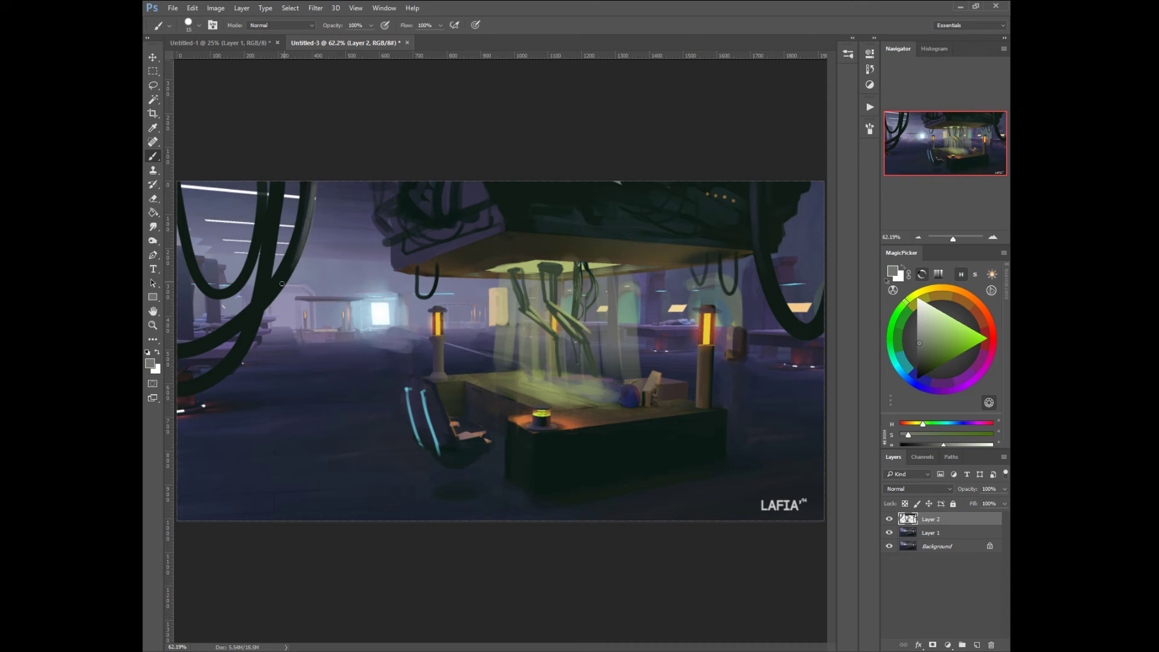
pyautogui.moveTo(282, 183); pyautogui.dragTo(267, 286)
pyautogui.moveTo(277, 209)
pyautogui.mouseDown()
pyautogui.moveTo(247, 347)
pyautogui.moveTo(278, 203)
pyautogui.moveTo(244, 294)
pyautogui.mouseUp()
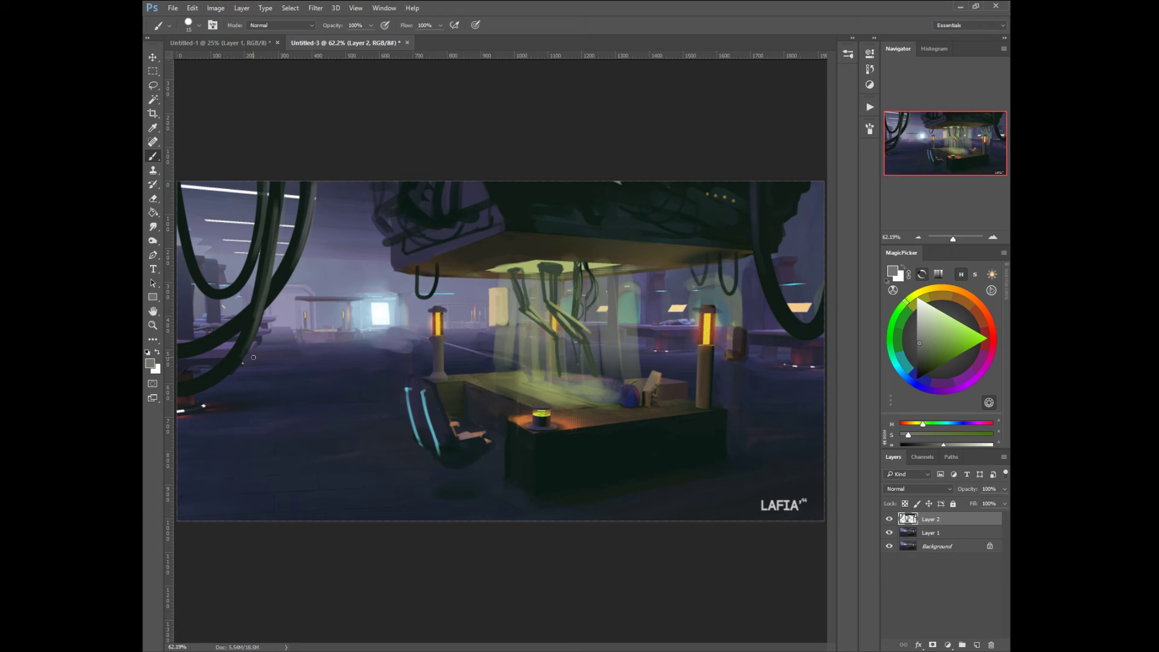
# Step: Light the body on the slab with sampled golden yellow strokes and restore its shadows with sampled dark blue
pyautogui.keyDown('alt'); pyautogui.click(553, 322); pyautogui.keyUp('alt')
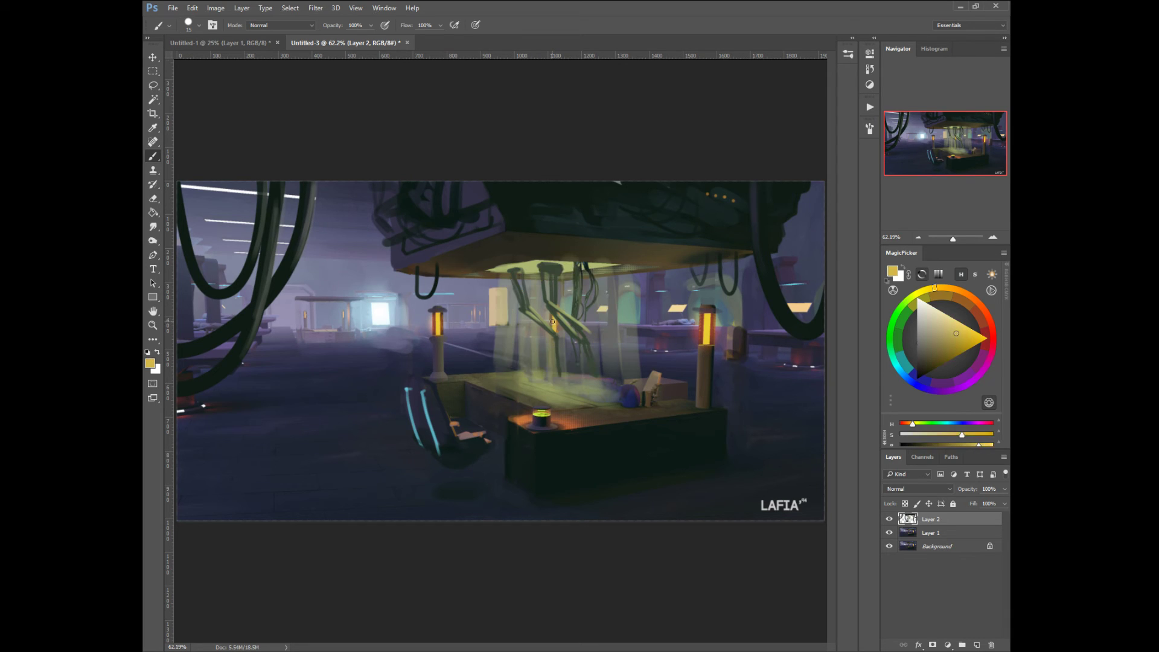
pyautogui.moveTo(634, 390)
pyautogui.mouseDown()
pyautogui.moveTo(532, 373)
pyautogui.moveTo(602, 396)
pyautogui.mouseUp()
pyautogui.press('[')
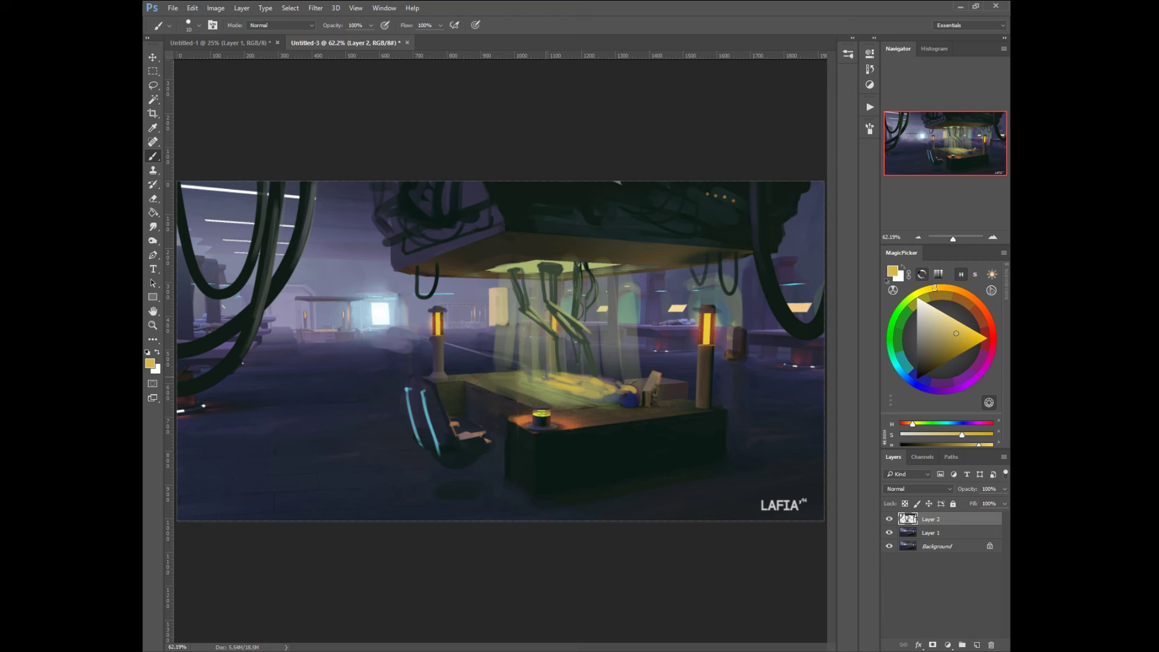
pyautogui.moveTo(529, 369); pyautogui.dragTo(550, 376)
pyautogui.keyDown('alt'); pyautogui.click(629, 401); pyautogui.keyUp('alt')
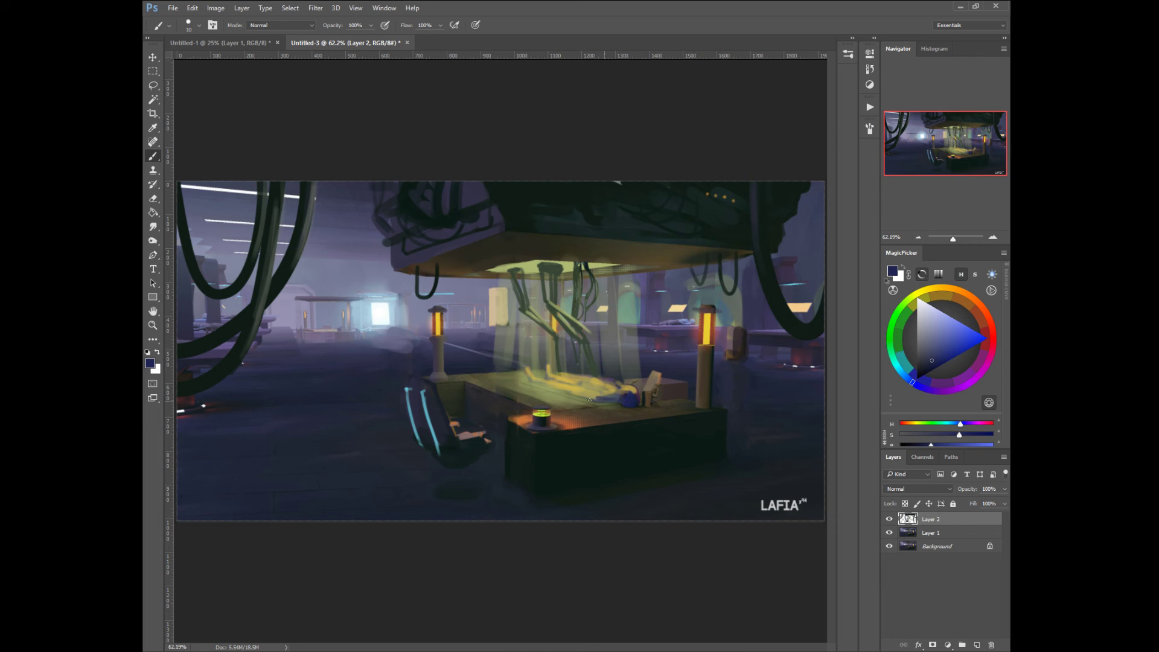
pyautogui.moveTo(544, 384)
pyautogui.mouseDown()
pyautogui.moveTo(616, 396)
pyautogui.moveTo(584, 371)
pyautogui.moveTo(563, 385)
pyautogui.moveTo(592, 390)
pyautogui.moveTo(544, 384)
pyautogui.moveTo(596, 394)
pyautogui.moveTo(548, 377)
pyautogui.mouseUp()
# Step: Paint out most of the distant booth's roof with lavender-grey sampled from the background above it
pyautogui.keyDown('alt'); pyautogui.click(334, 290); pyautogui.keyUp('alt')
pyautogui.press(']')
pyautogui.press(']')
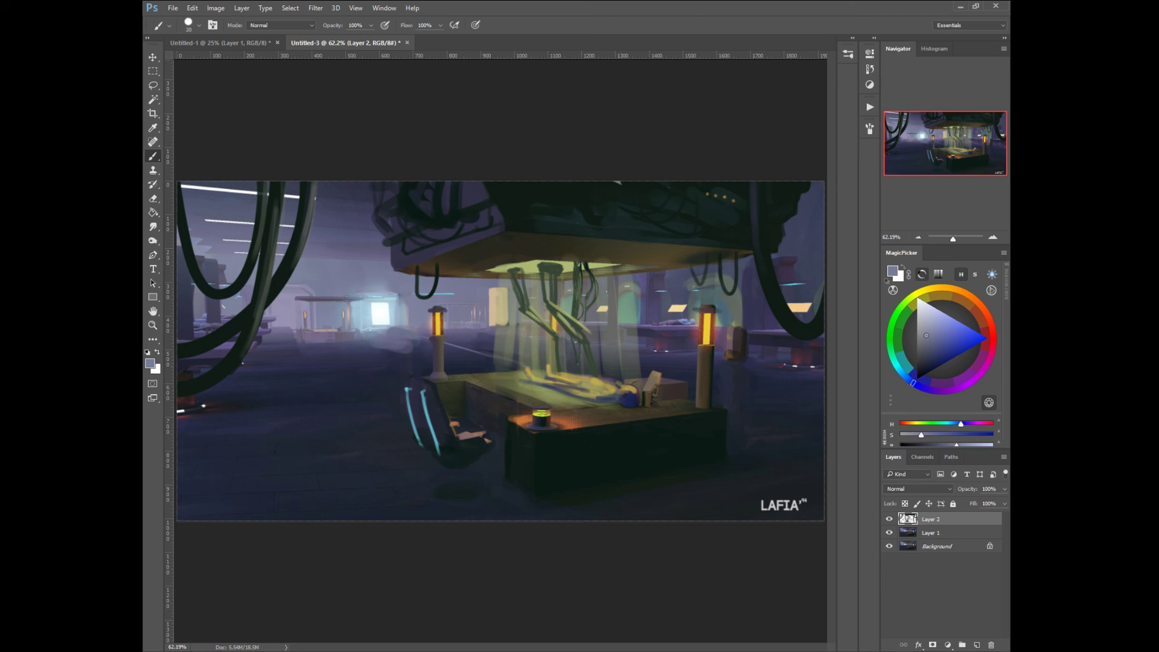
pyautogui.keyDown('alt'); pyautogui.click(333, 293); pyautogui.keyUp('alt')
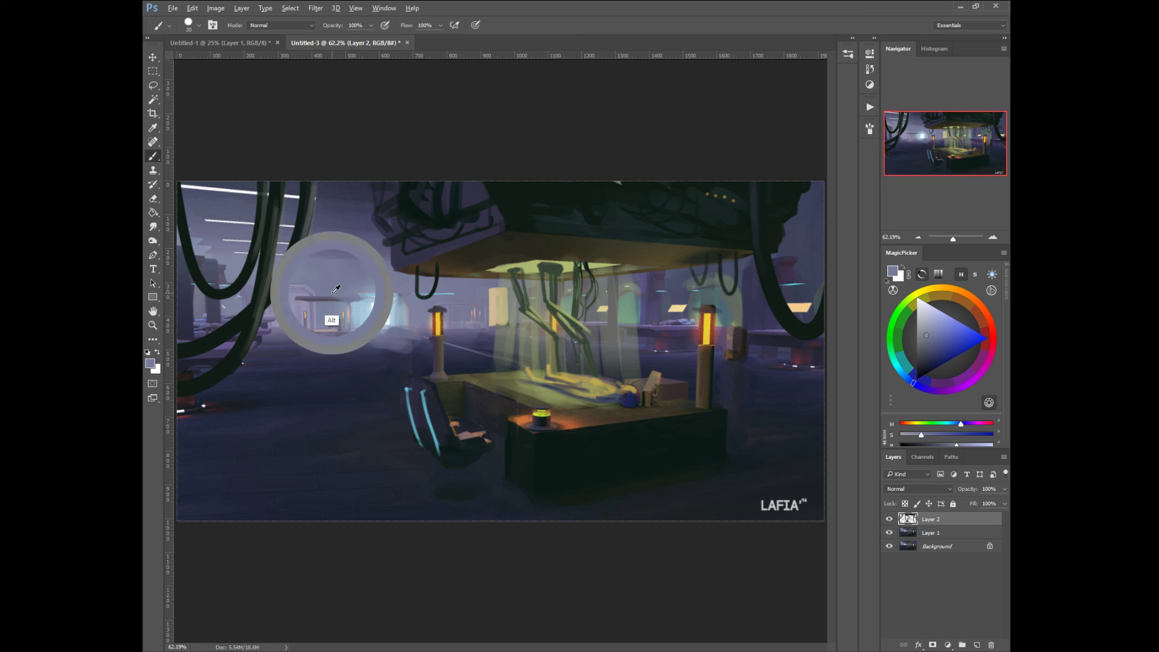
pyautogui.moveTo(347, 298); pyautogui.dragTo(317, 297)
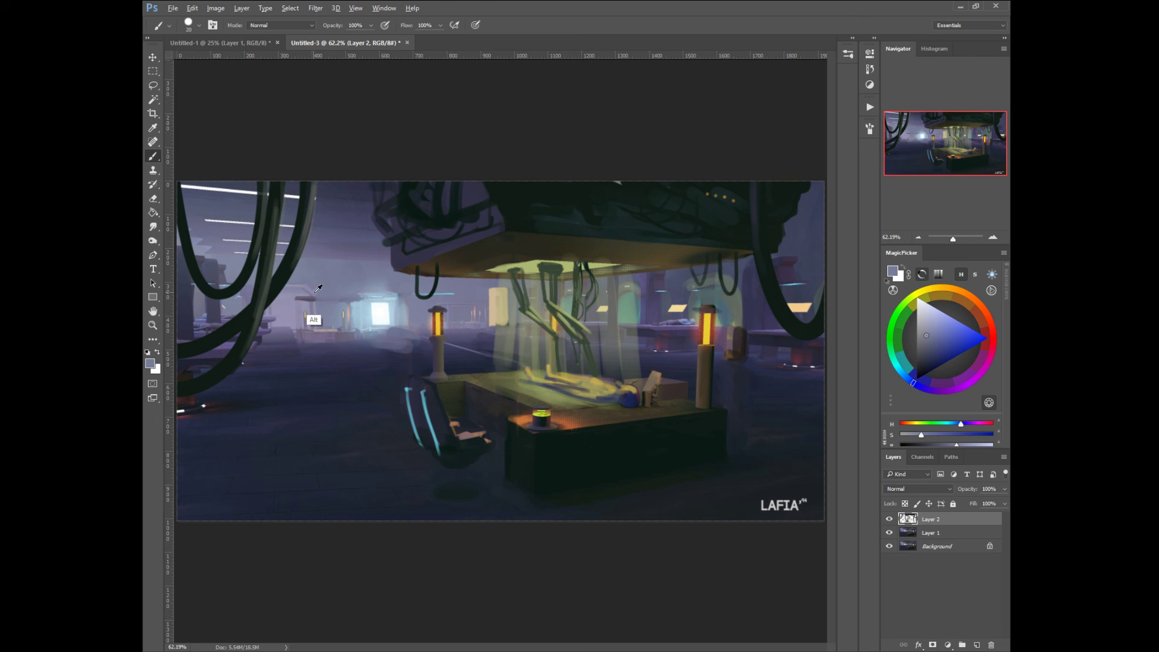
# Step: Clean up the remaining booth roof and pillar traces and blend the pale blue glow around the distant screen with sampled colours
pyautogui.keyDown('alt'); pyautogui.click(314, 298); pyautogui.keyUp('alt')
pyautogui.press('[')
pyautogui.keyDown('alt'); pyautogui.click(300, 311); pyautogui.keyUp('alt')
pyautogui.keyDown('alt'); pyautogui.click(311, 296); pyautogui.keyUp('alt')
pyautogui.keyDown('alt'); pyautogui.click(348, 305); pyautogui.keyUp('alt')
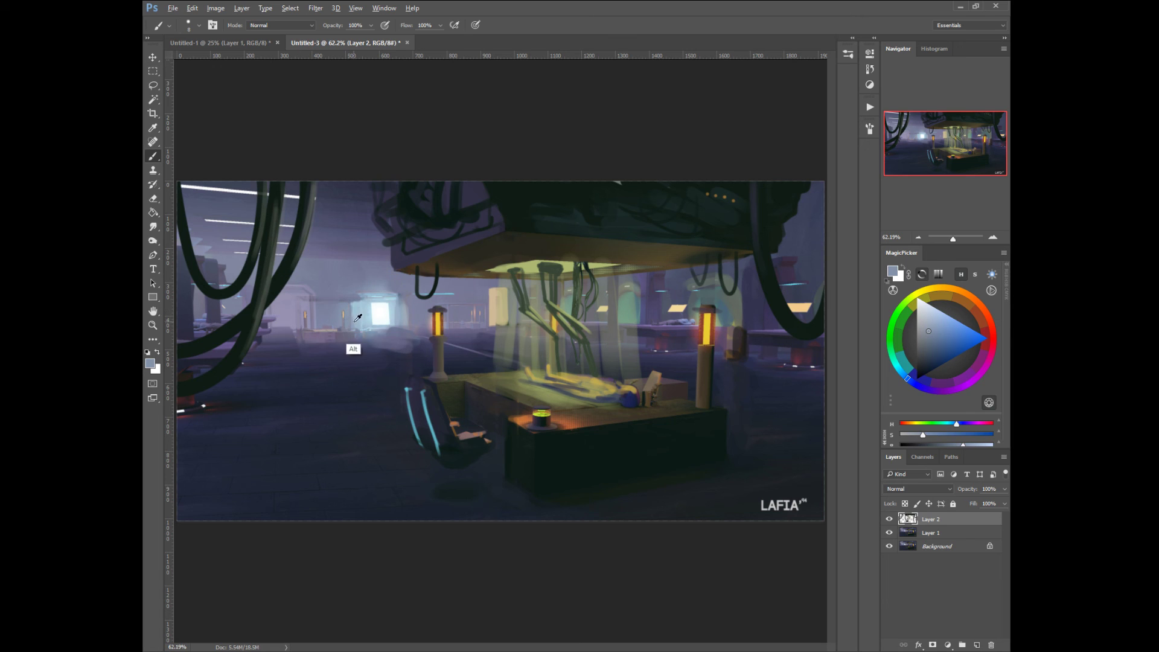
pyautogui.keyDown('alt'); pyautogui.click(349, 315); pyautogui.keyUp('alt')
pyautogui.keyDown('alt'); pyautogui.click(350, 316); pyautogui.keyUp('alt')
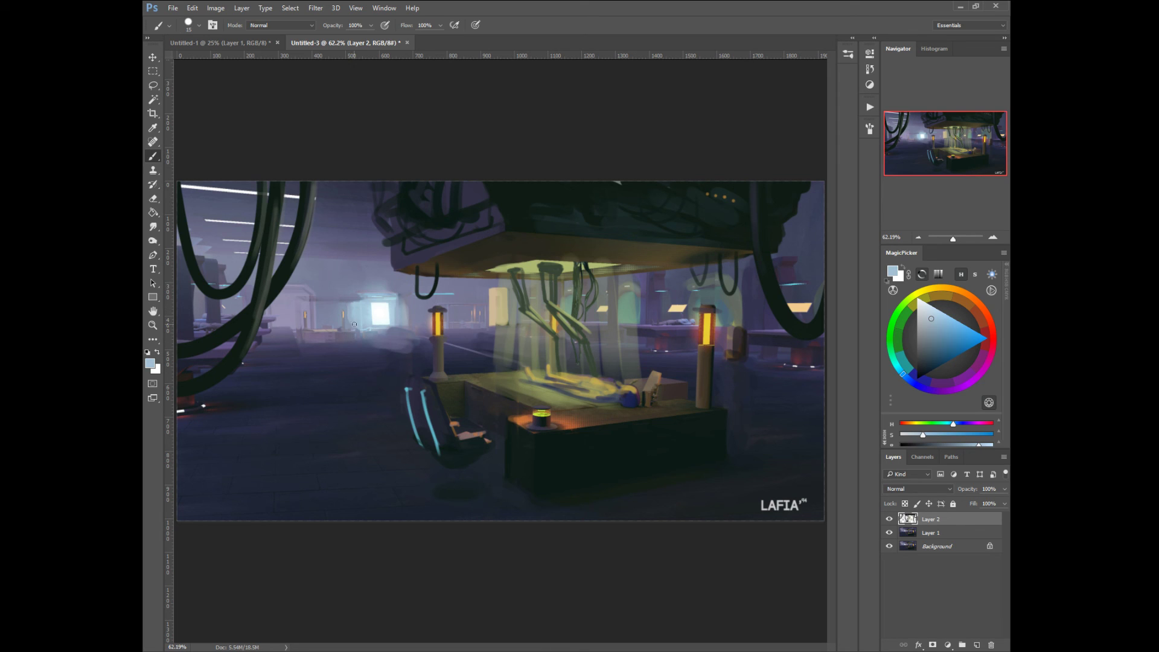
pyautogui.keyDown('alt'); pyautogui.click(344, 292); pyautogui.keyUp('alt')
pyautogui.press(']')
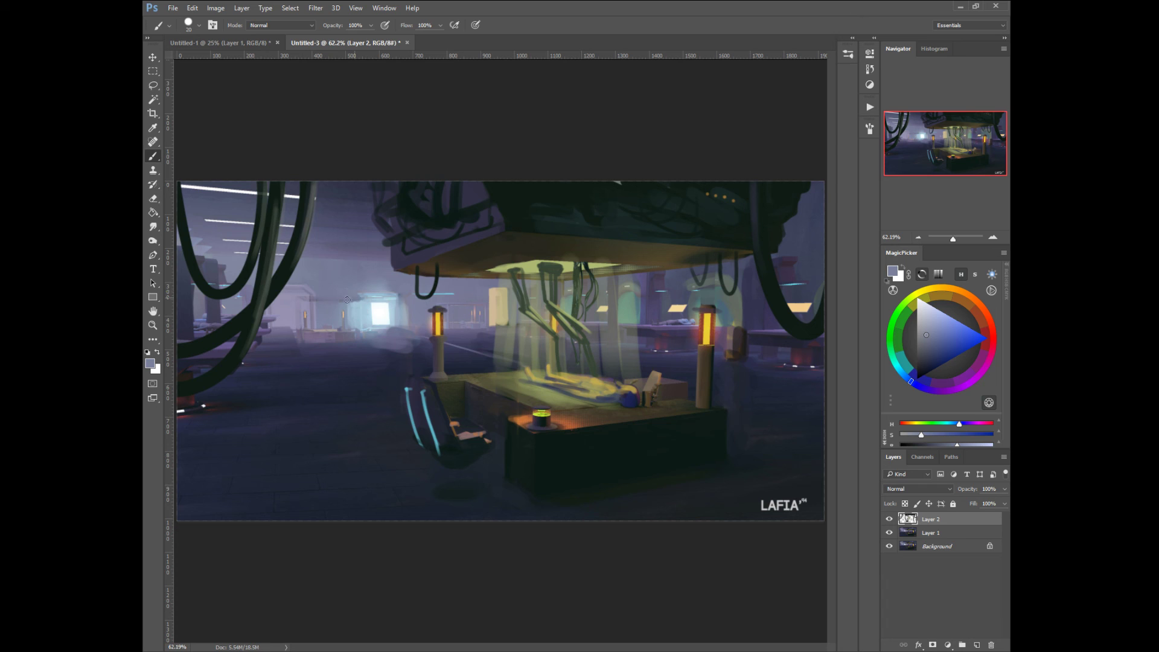
pyautogui.keyDown('alt'); pyautogui.click(347, 299); pyautogui.keyUp('alt')
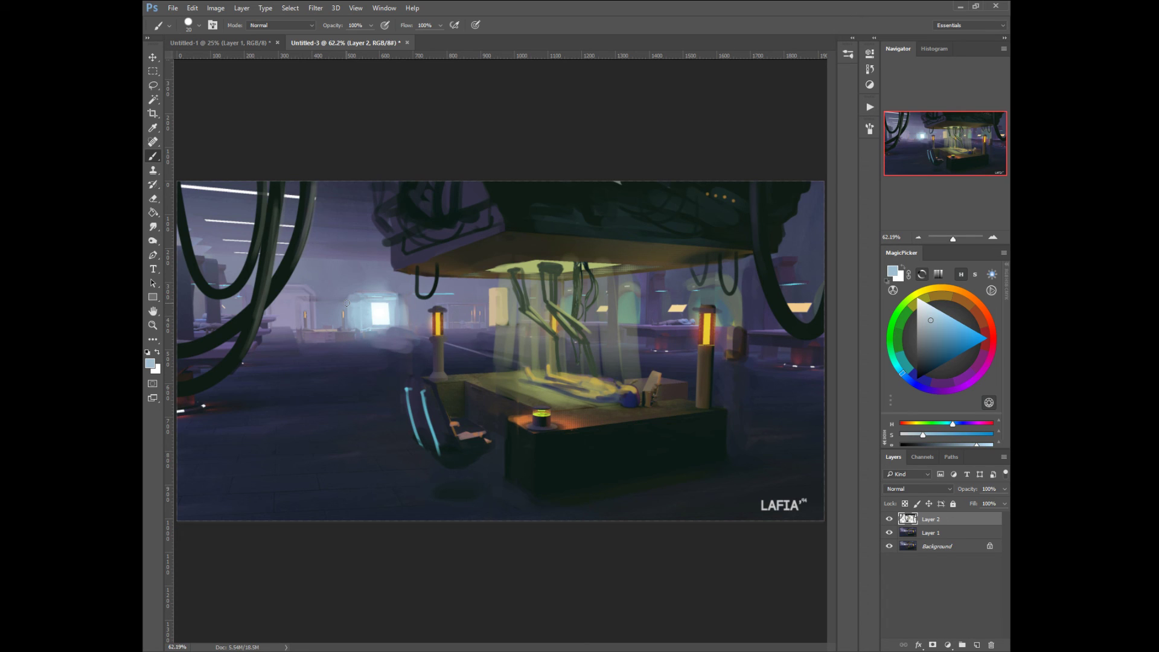
# Step: Hide and show Layer 2 to compare the reworked painting with the original
pyautogui.click(889, 519)
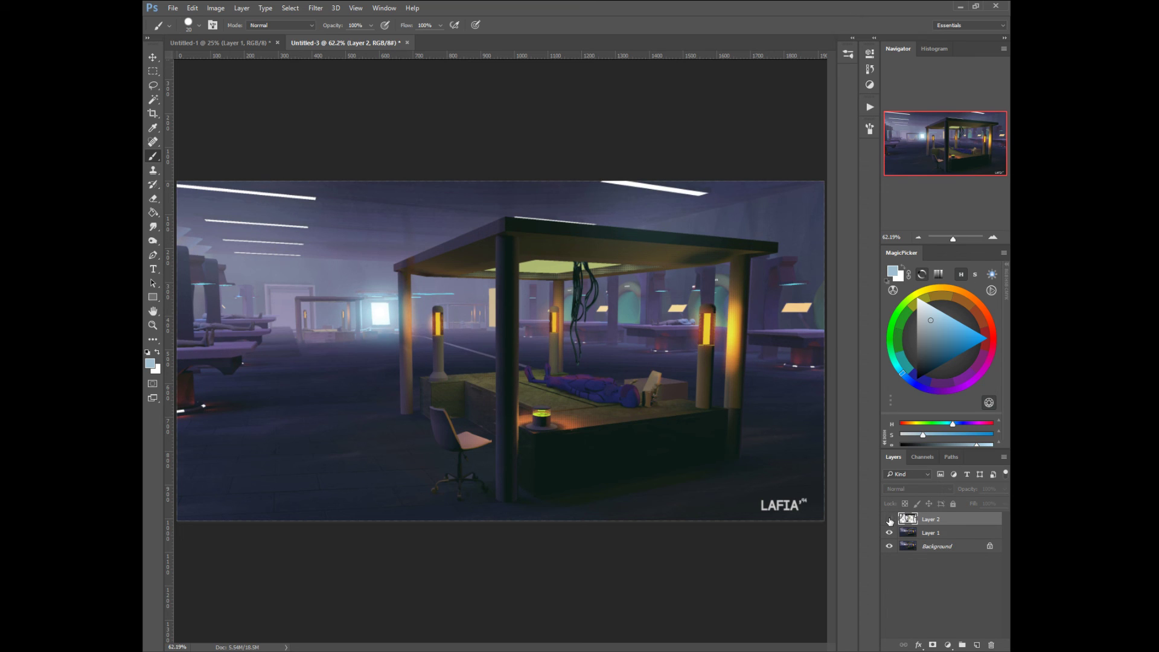
pyautogui.click(889, 519)
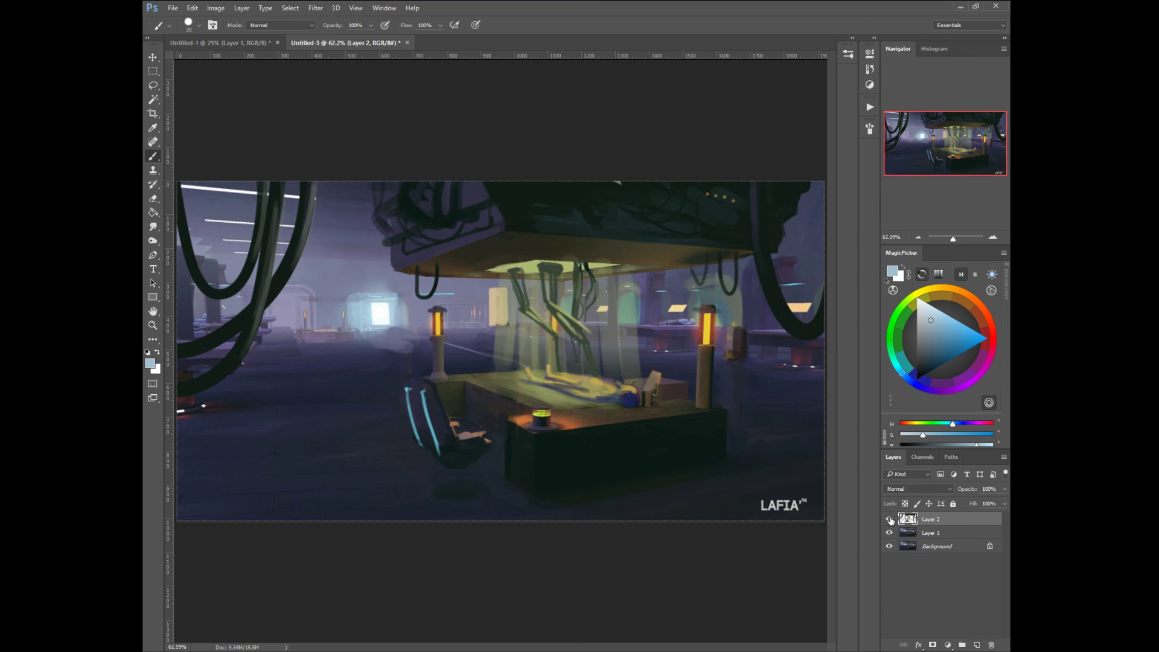